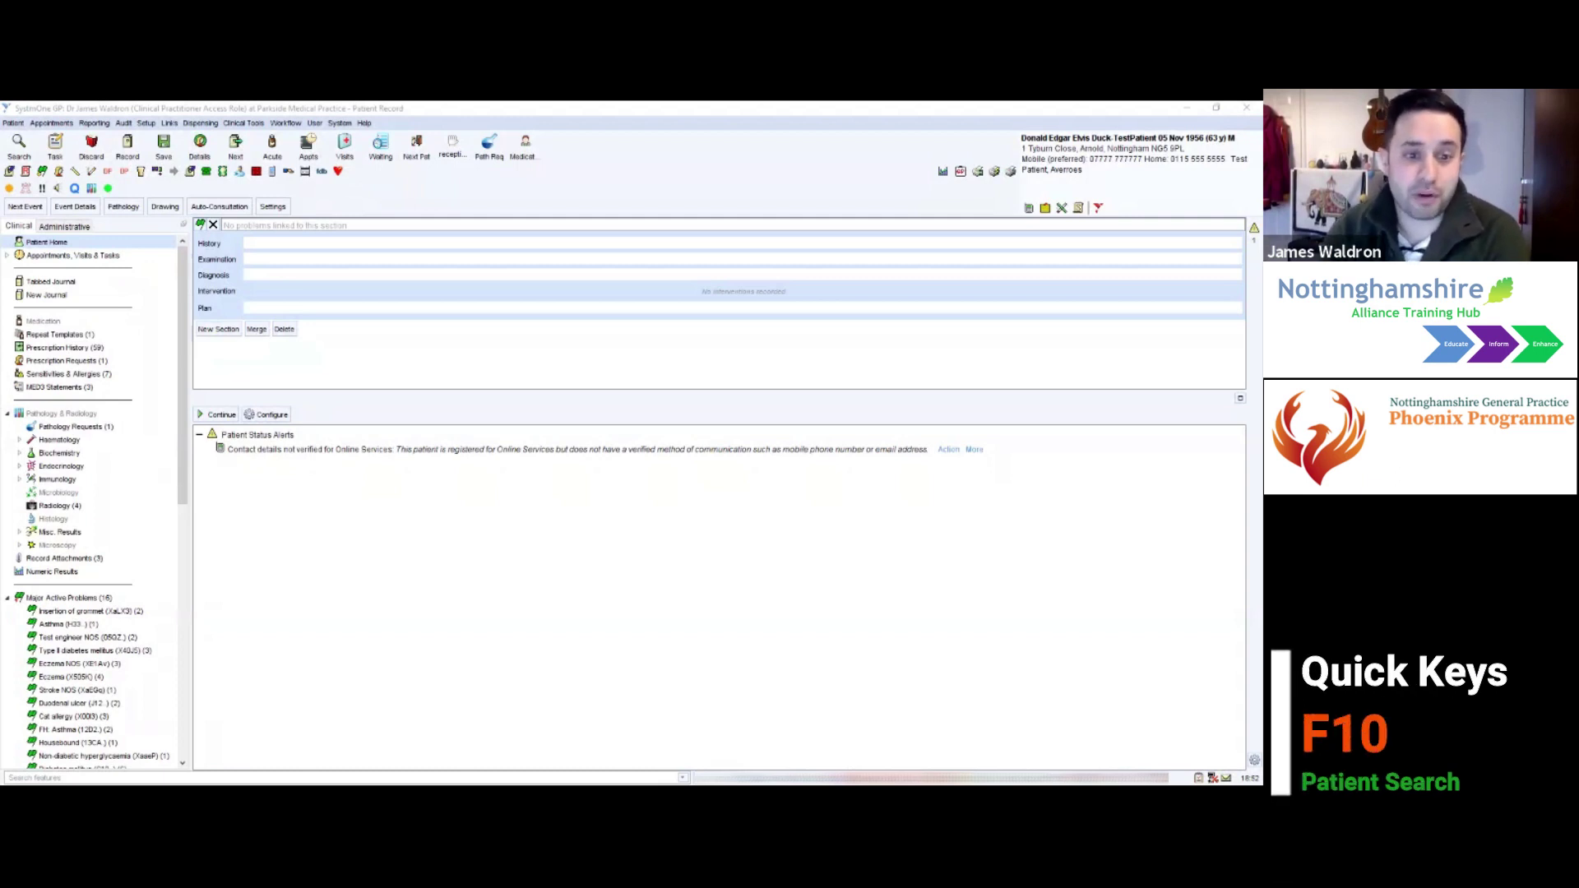
Open the quick patient search, close it without selecting anyone, and save the current patient record
key(F10)
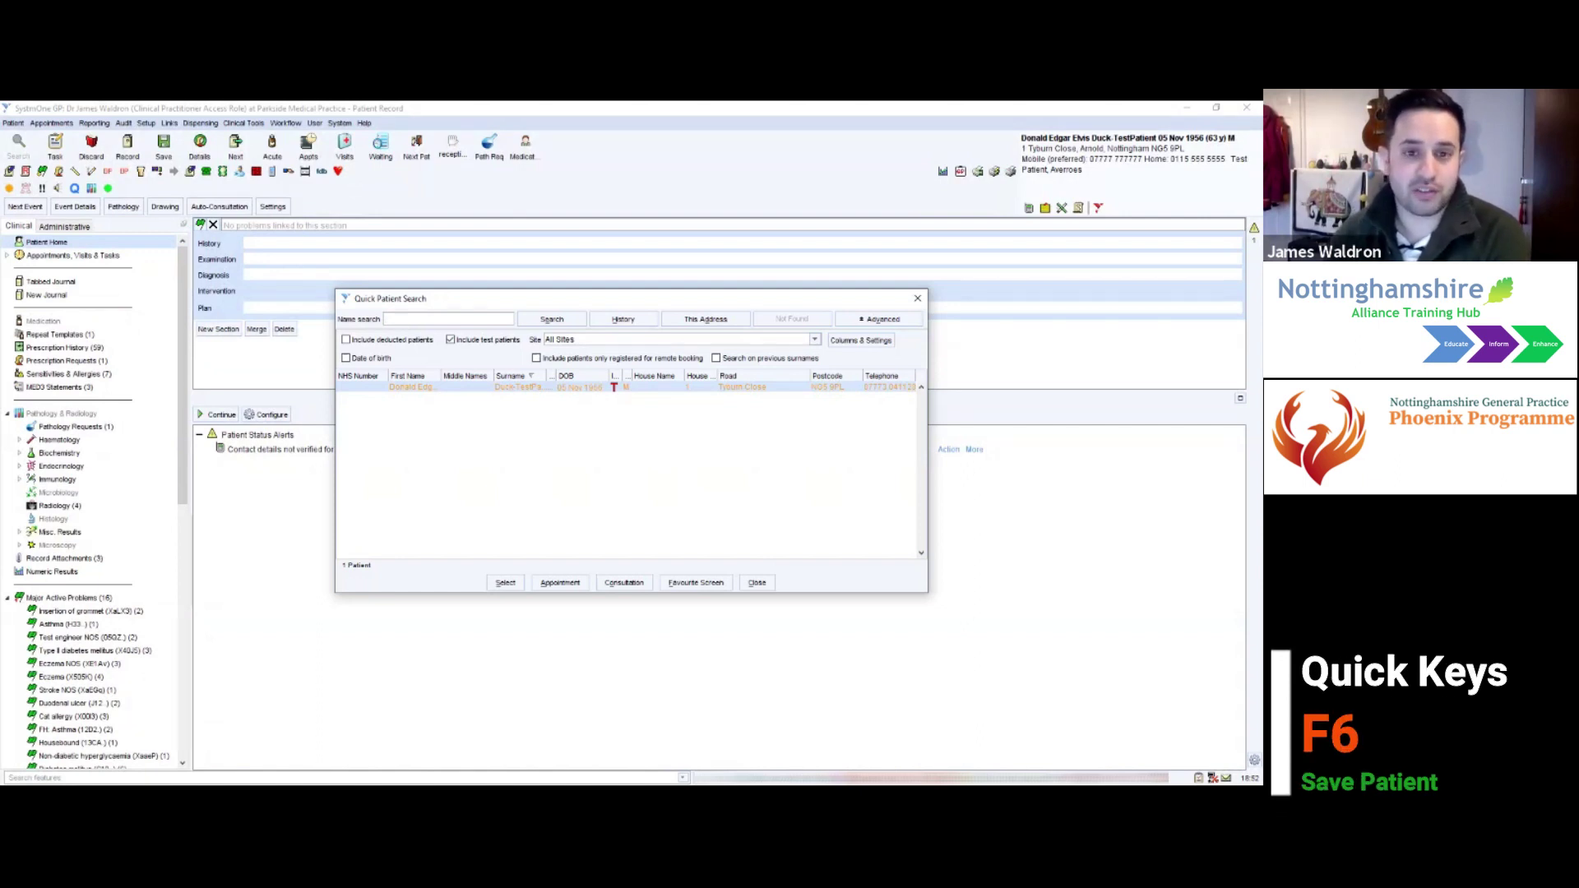
key(Escape)
key(F6)
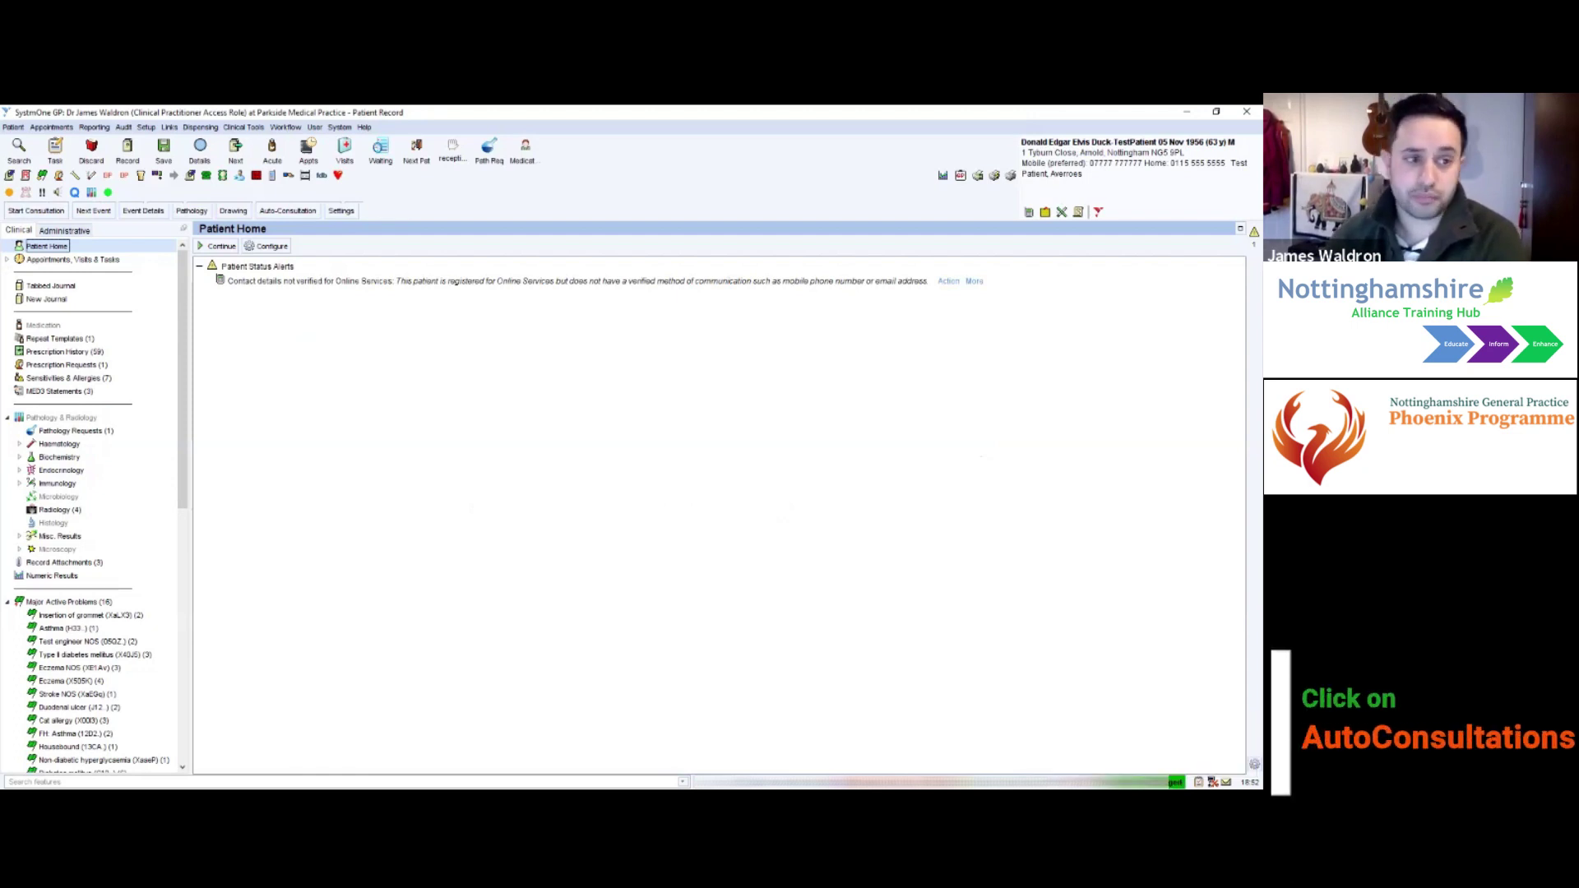
Insert the paediatric illness safety net advice auto-consultation and clear its text from the consultation's plan
click(287, 210)
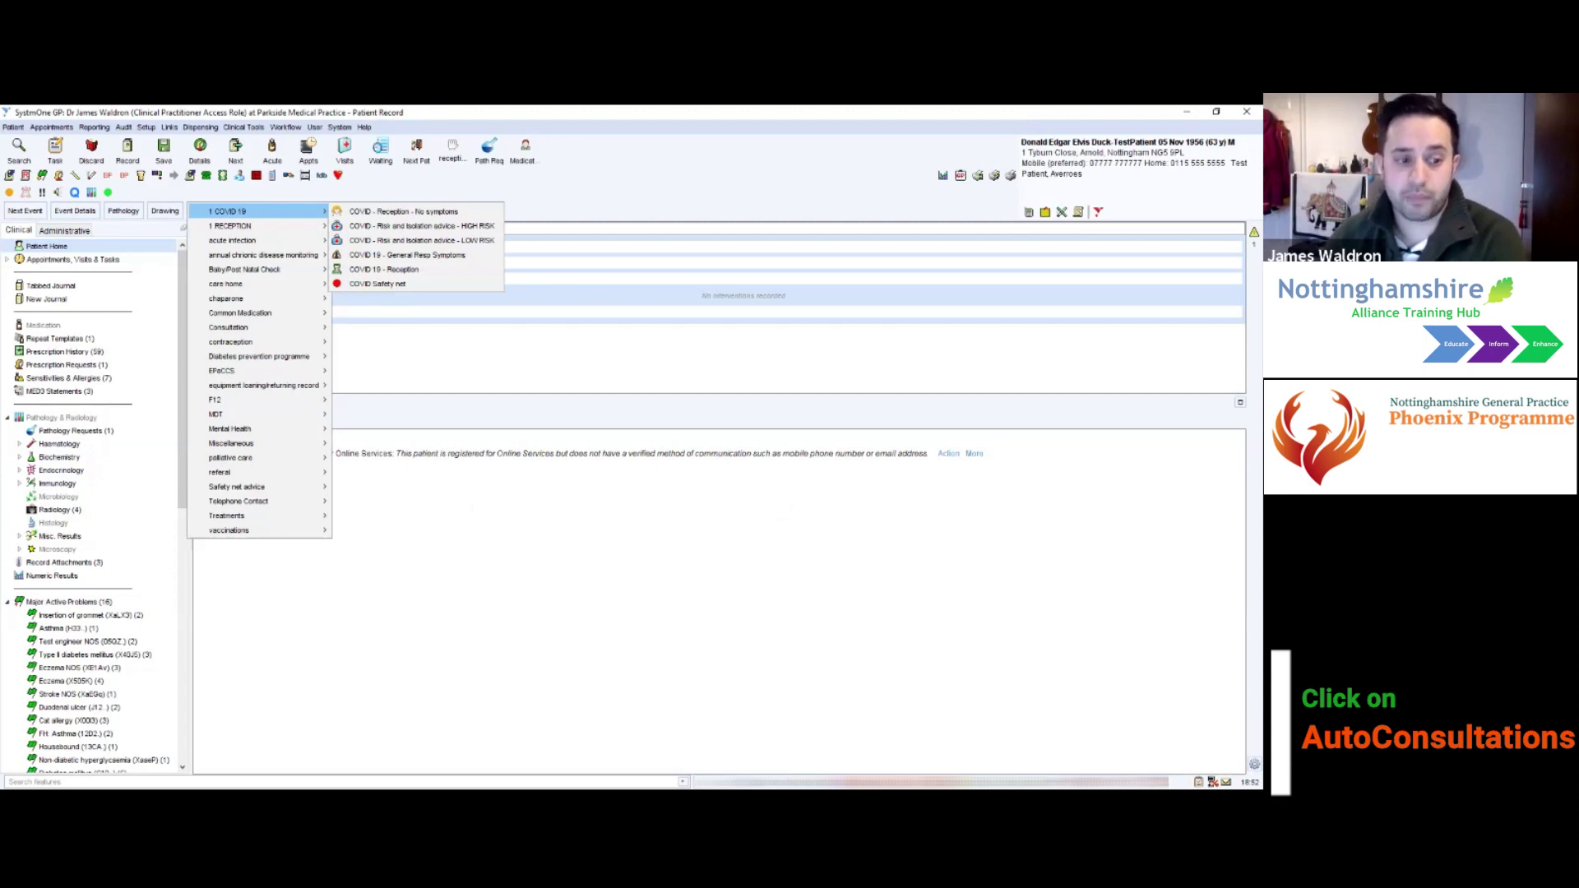
mouse_move(263, 385)
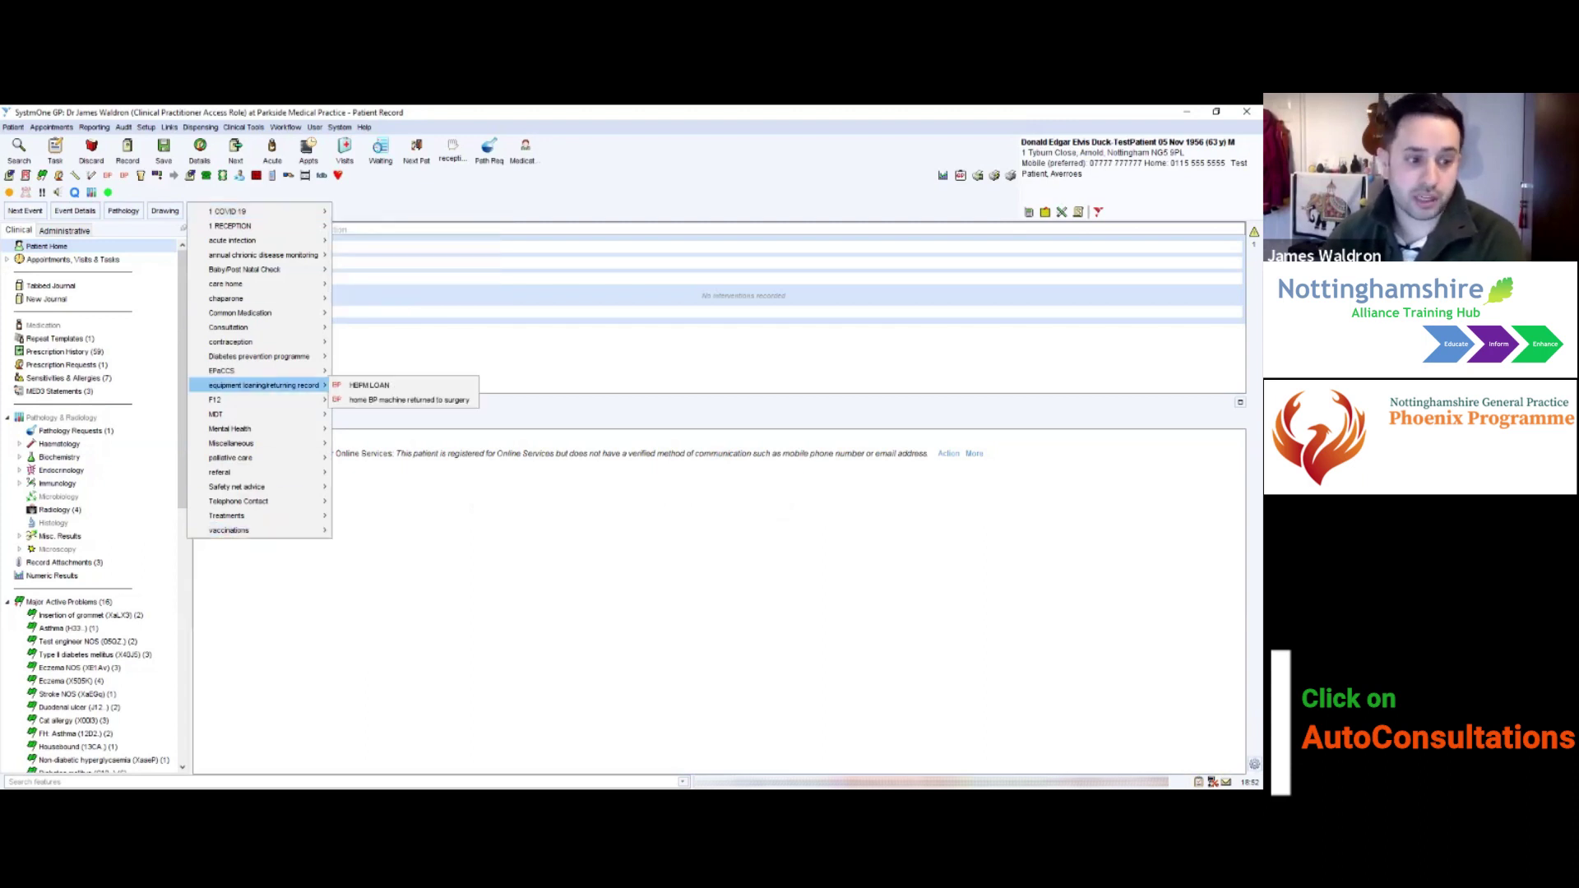
mouse_move(238, 457)
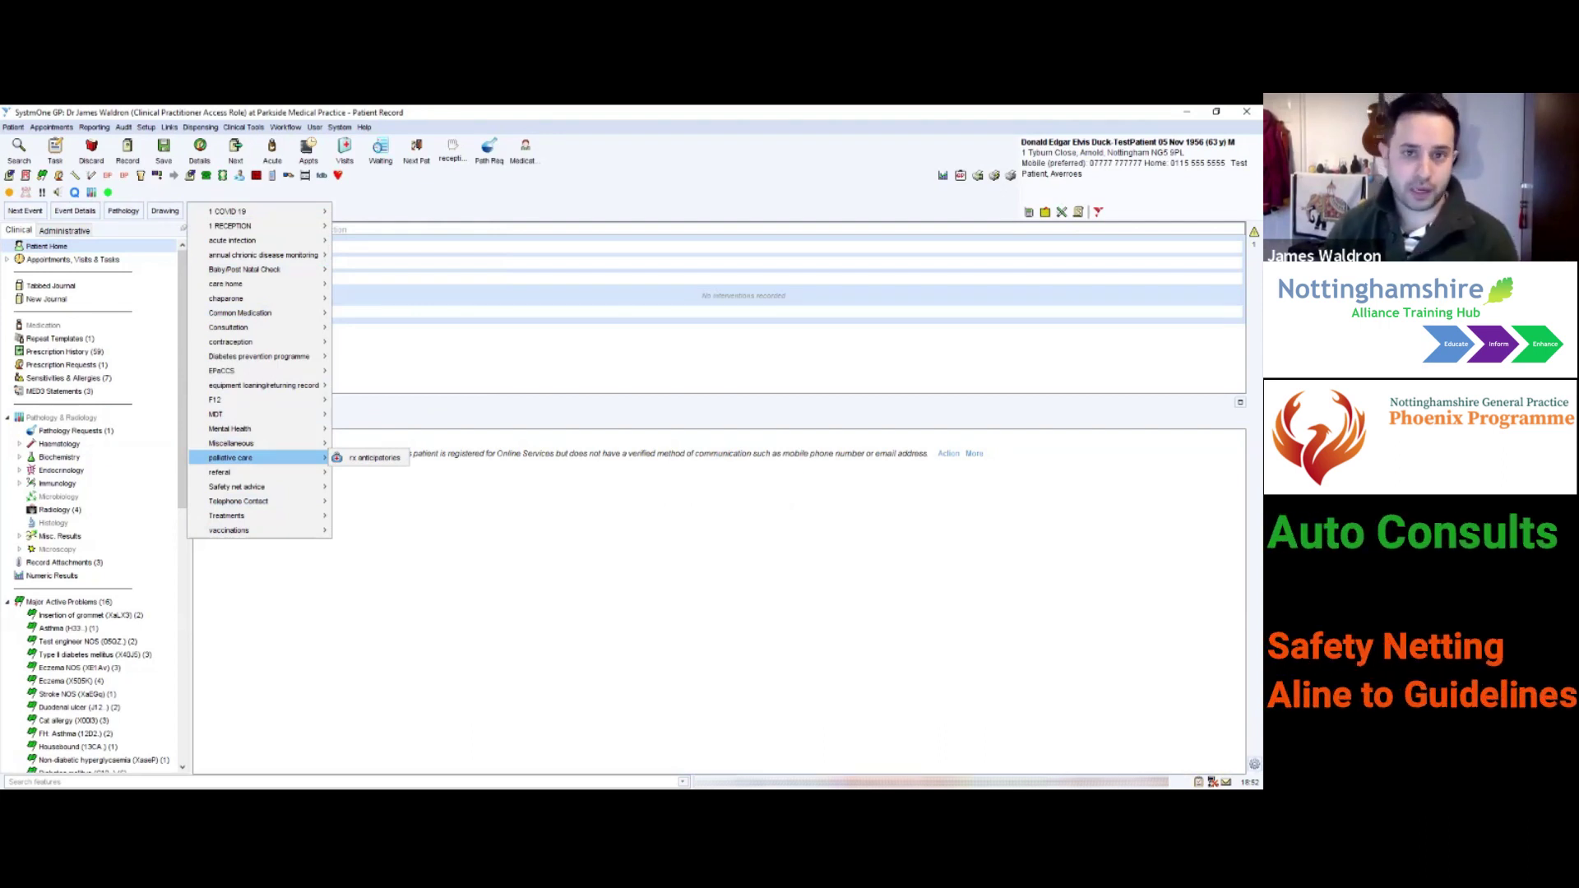
mouse_move(237, 487)
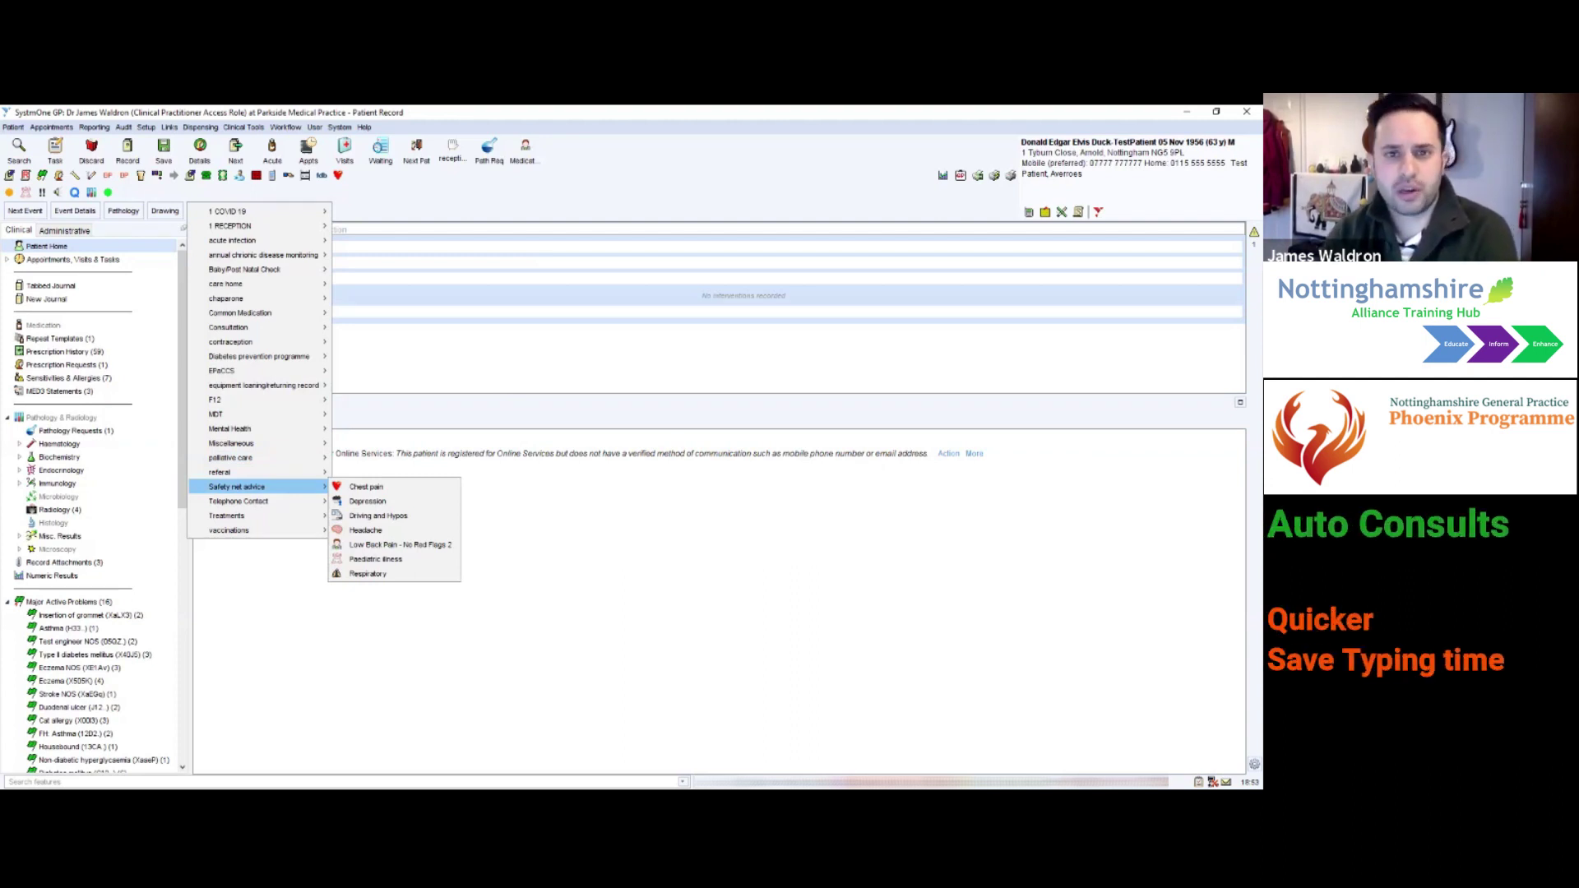
click(375, 559)
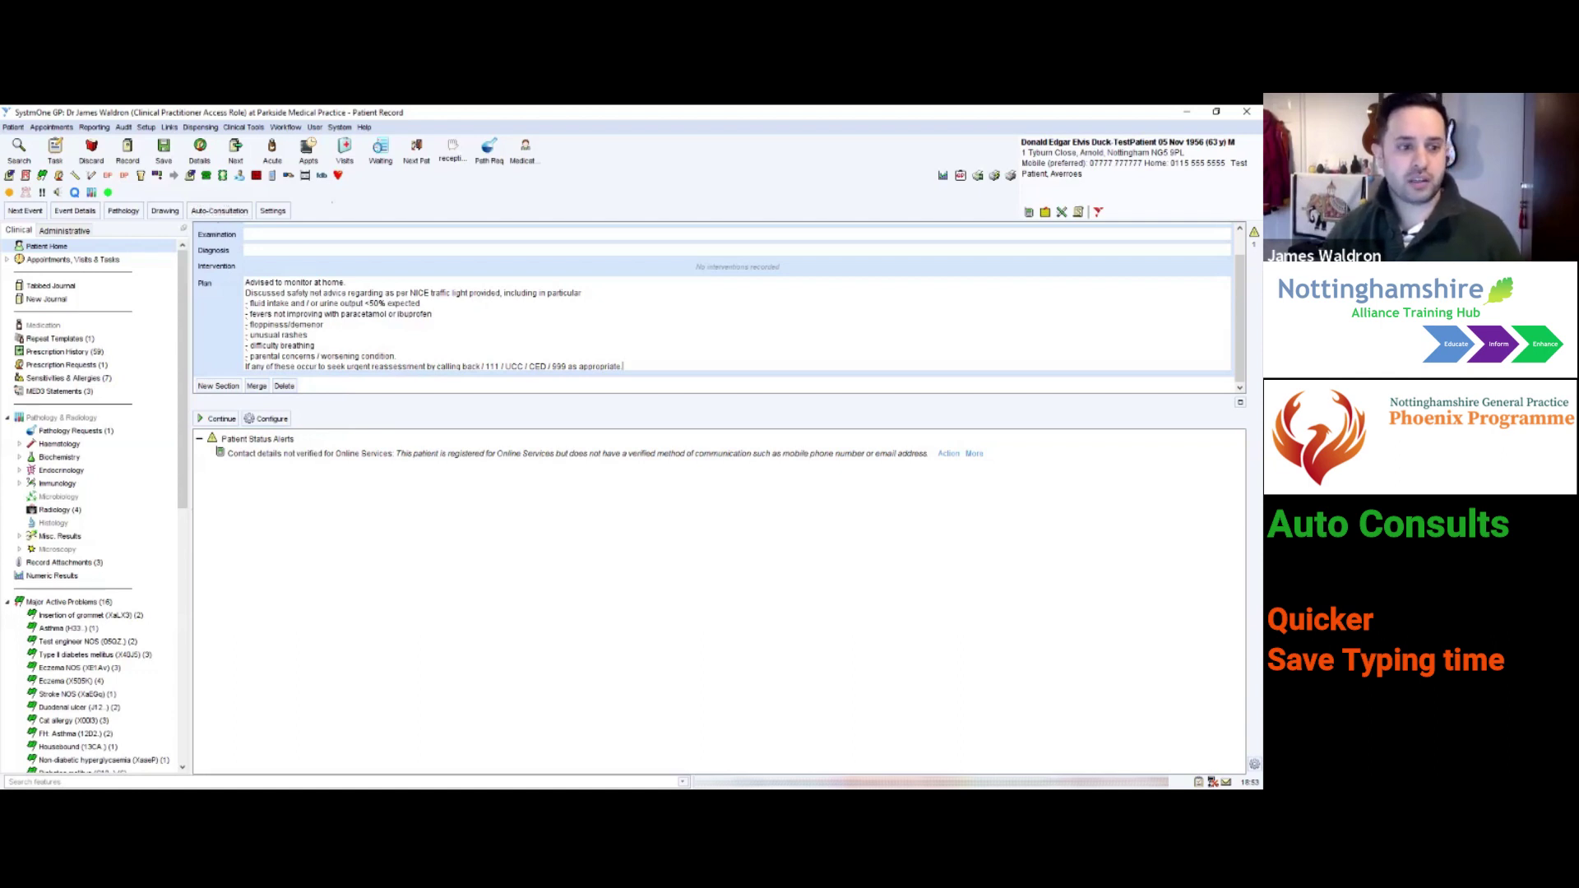
drag(622, 366, 245, 282)
key(Delete)
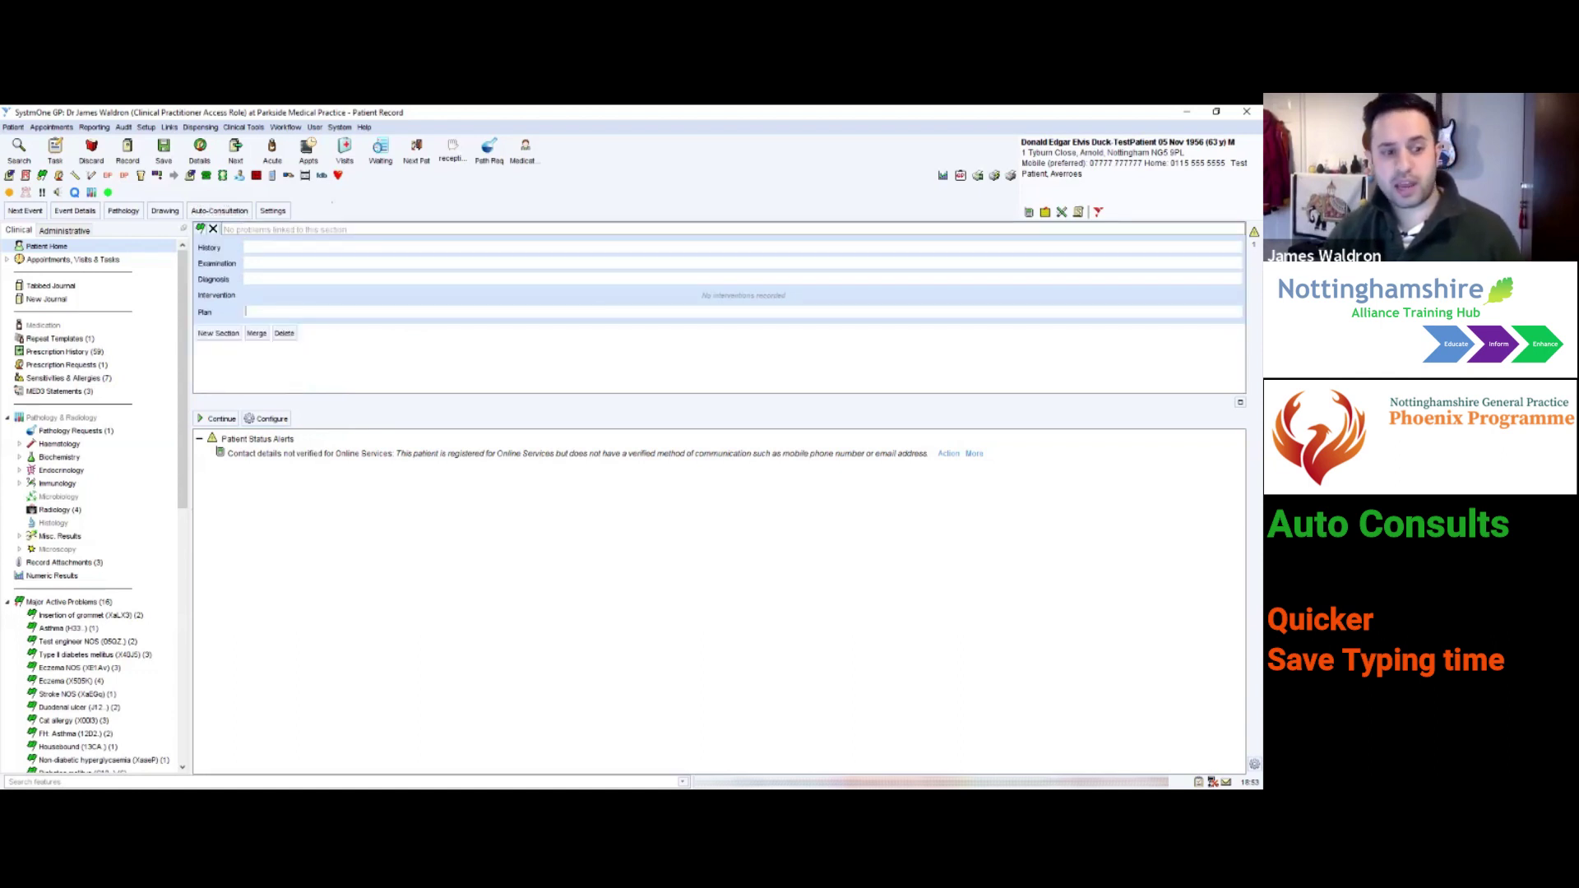
Insert the "COVID - Risk and isolation advice - LOW RISK" auto-consultation, cancelling its nCoV advice template
click(218, 210)
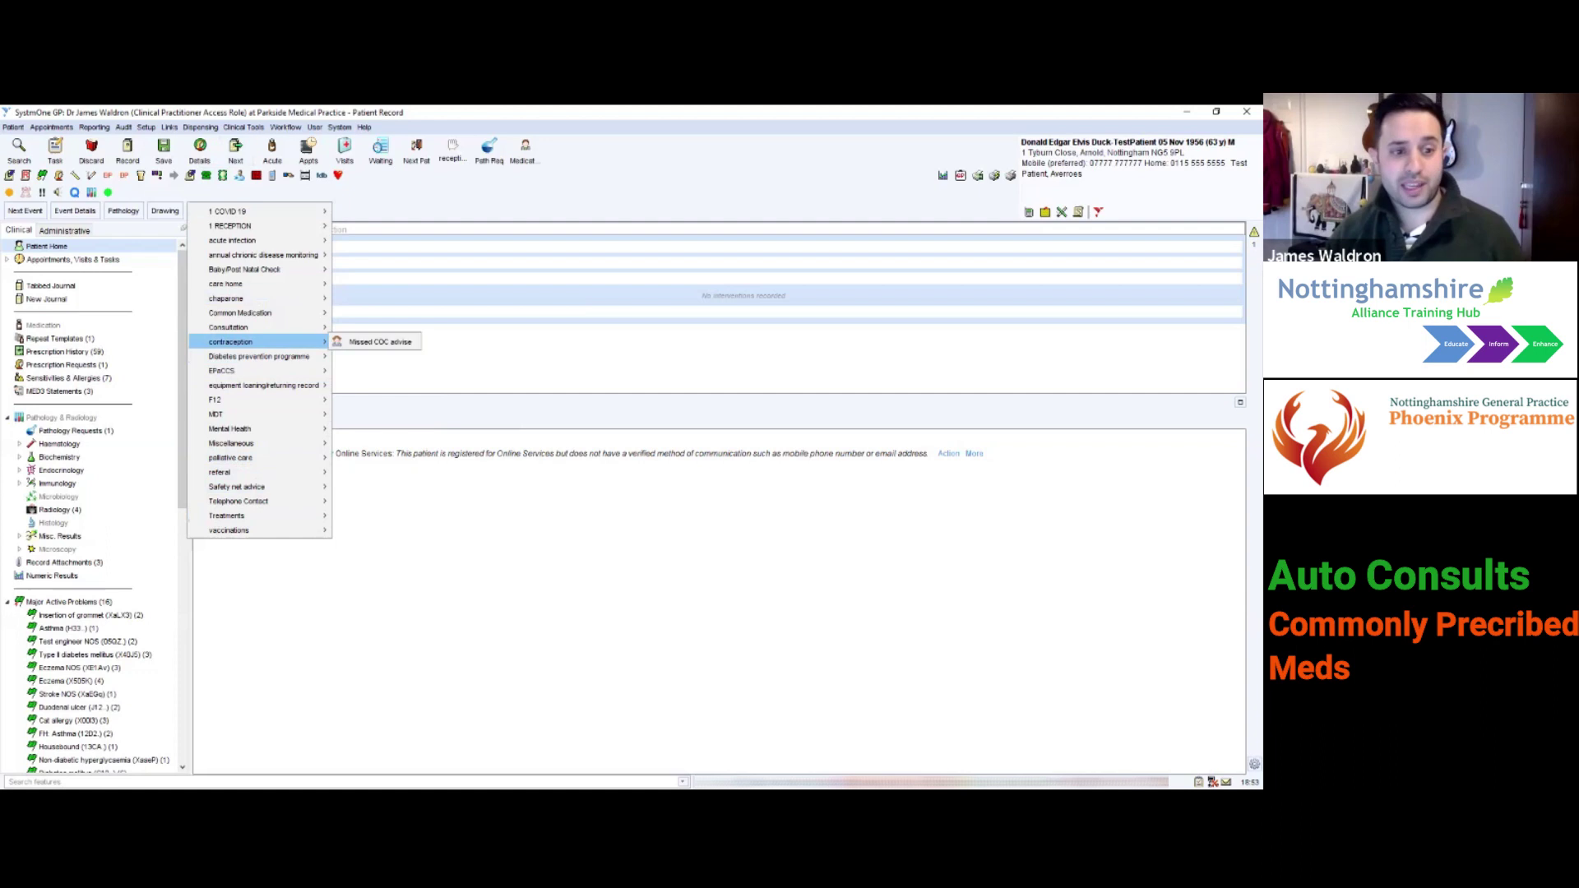
mouse_move(247, 312)
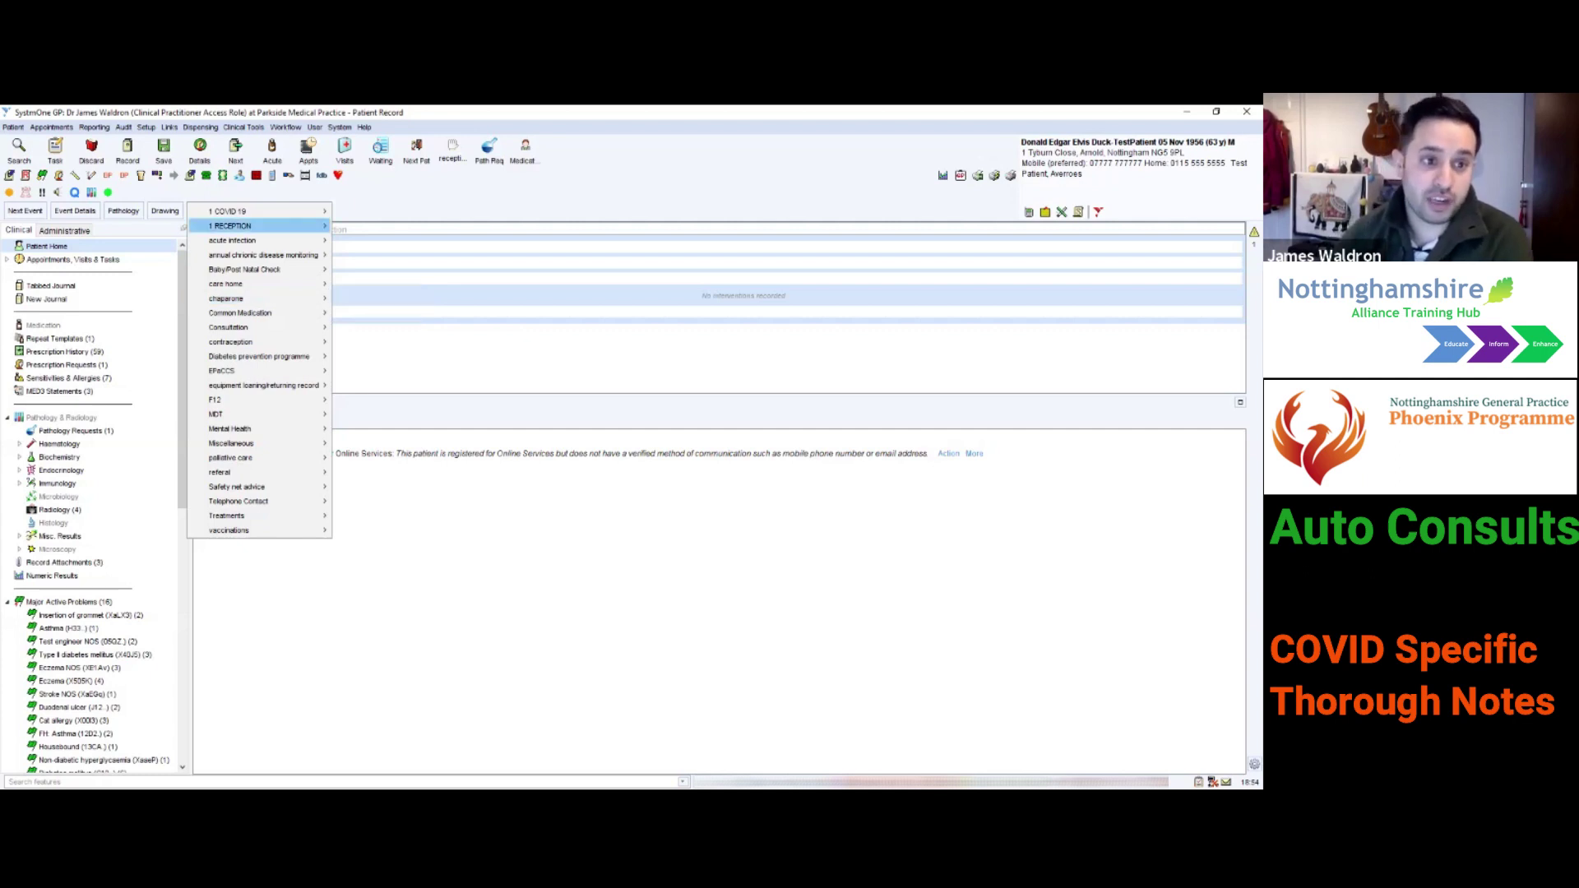
mouse_move(226, 212)
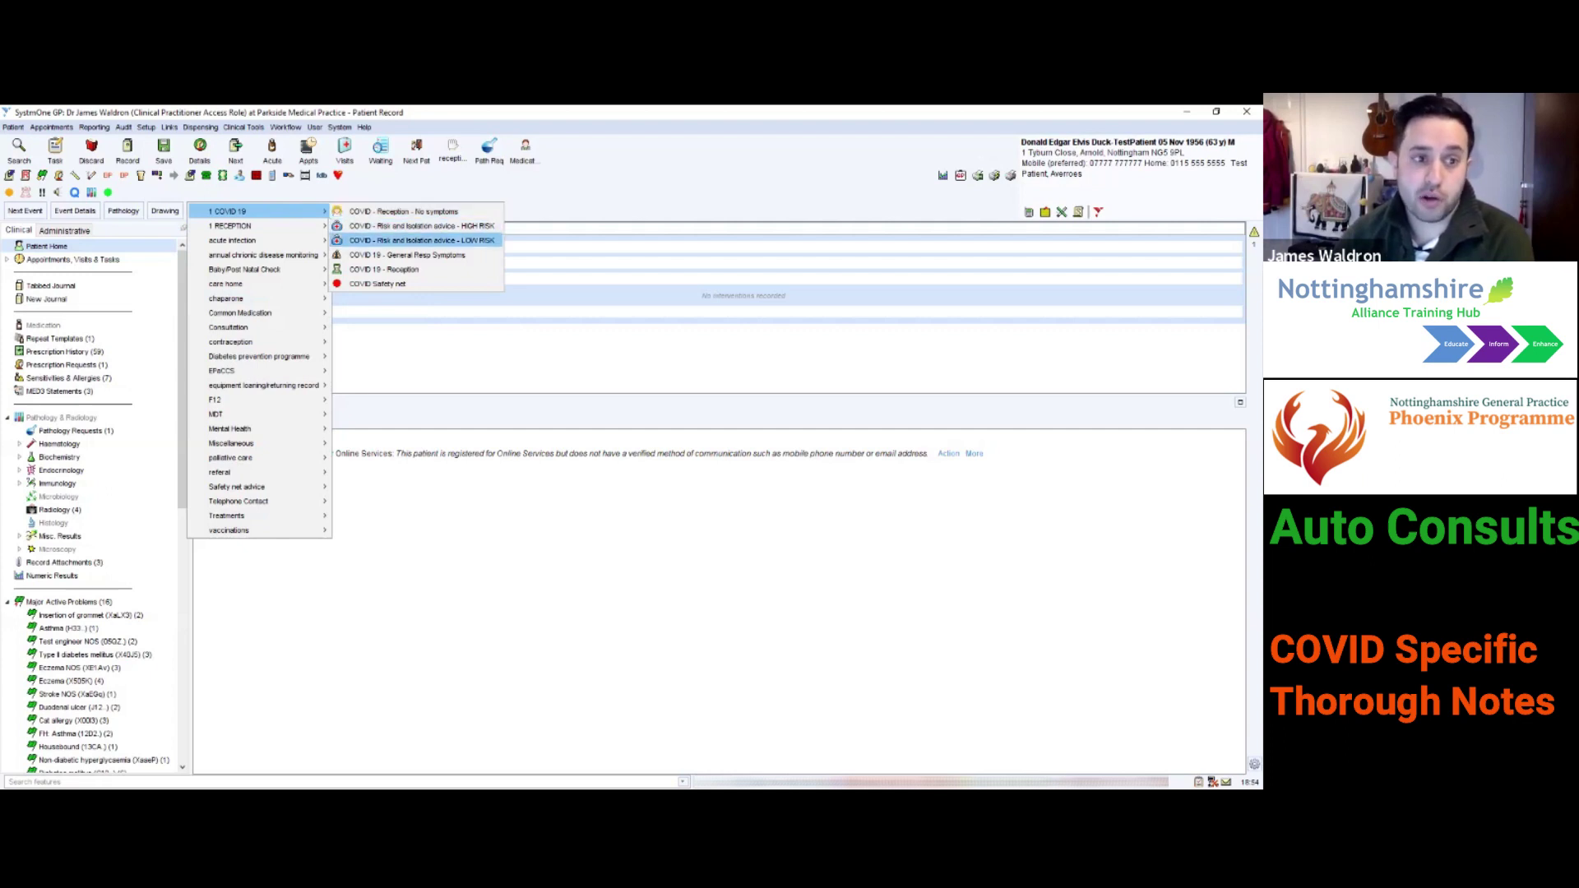
click(421, 241)
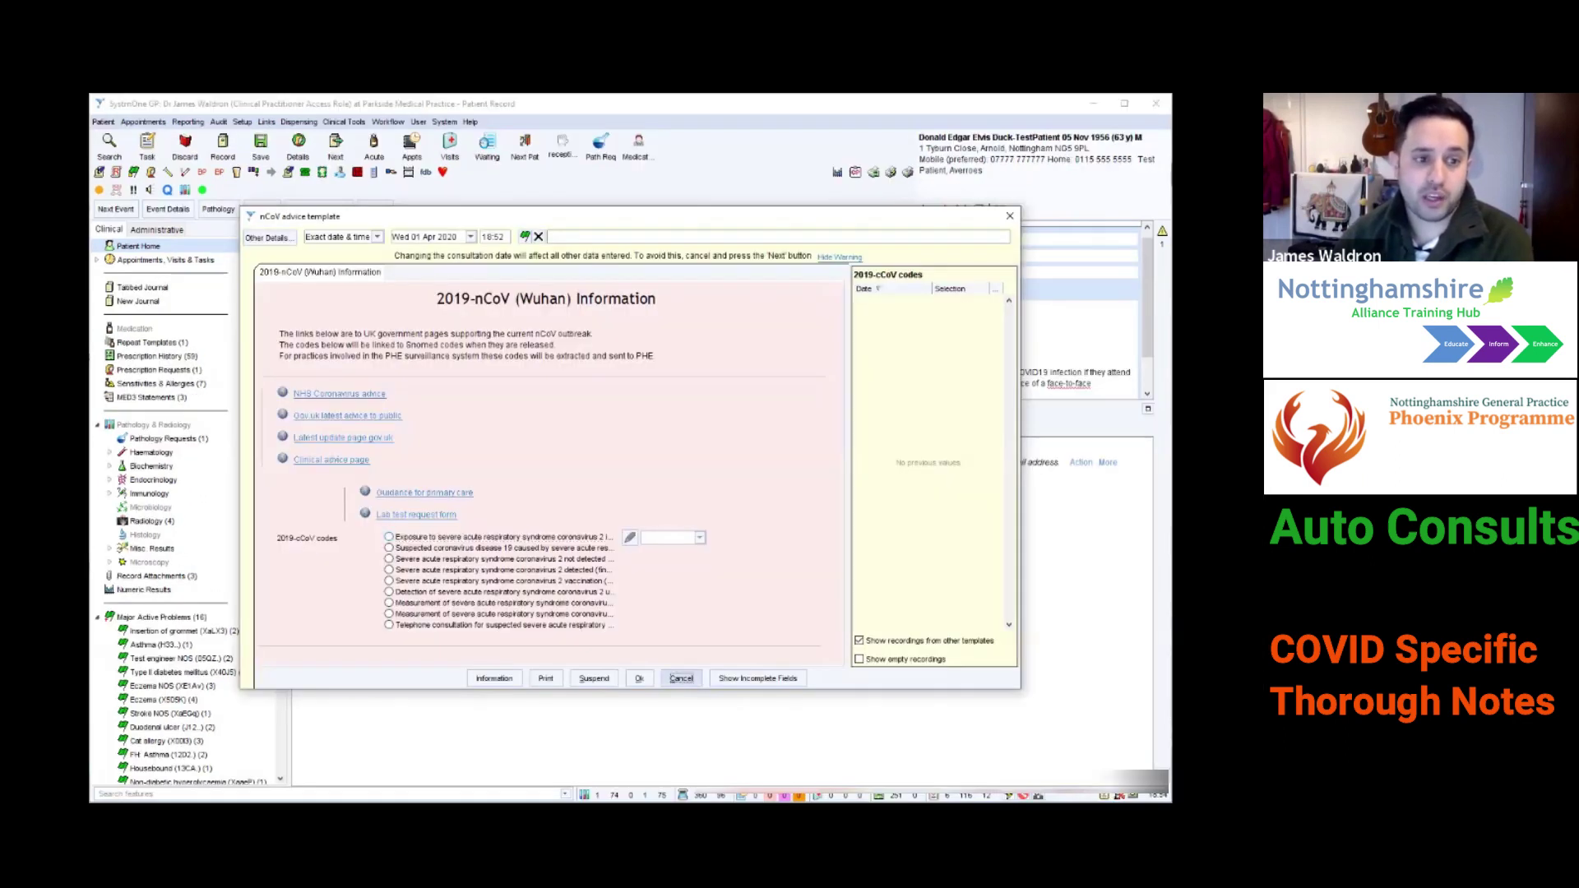
click(681, 678)
Review the inserted COVID advice and clear it from the consultation's plan, diagnosis and history
scroll(719, 307, down, 1)
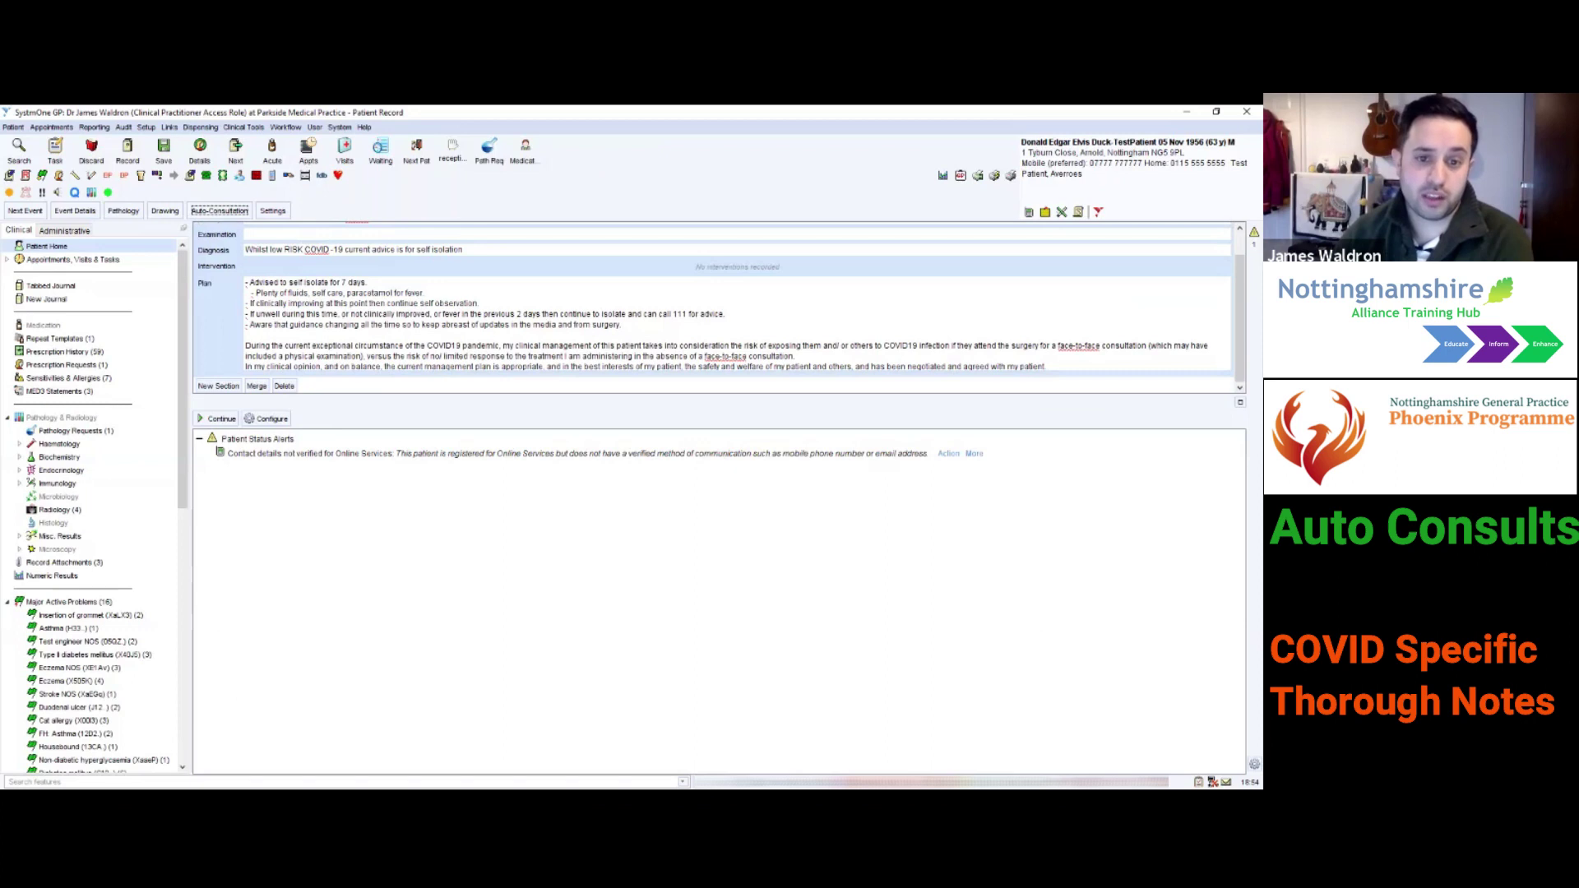
drag(622, 324, 246, 283)
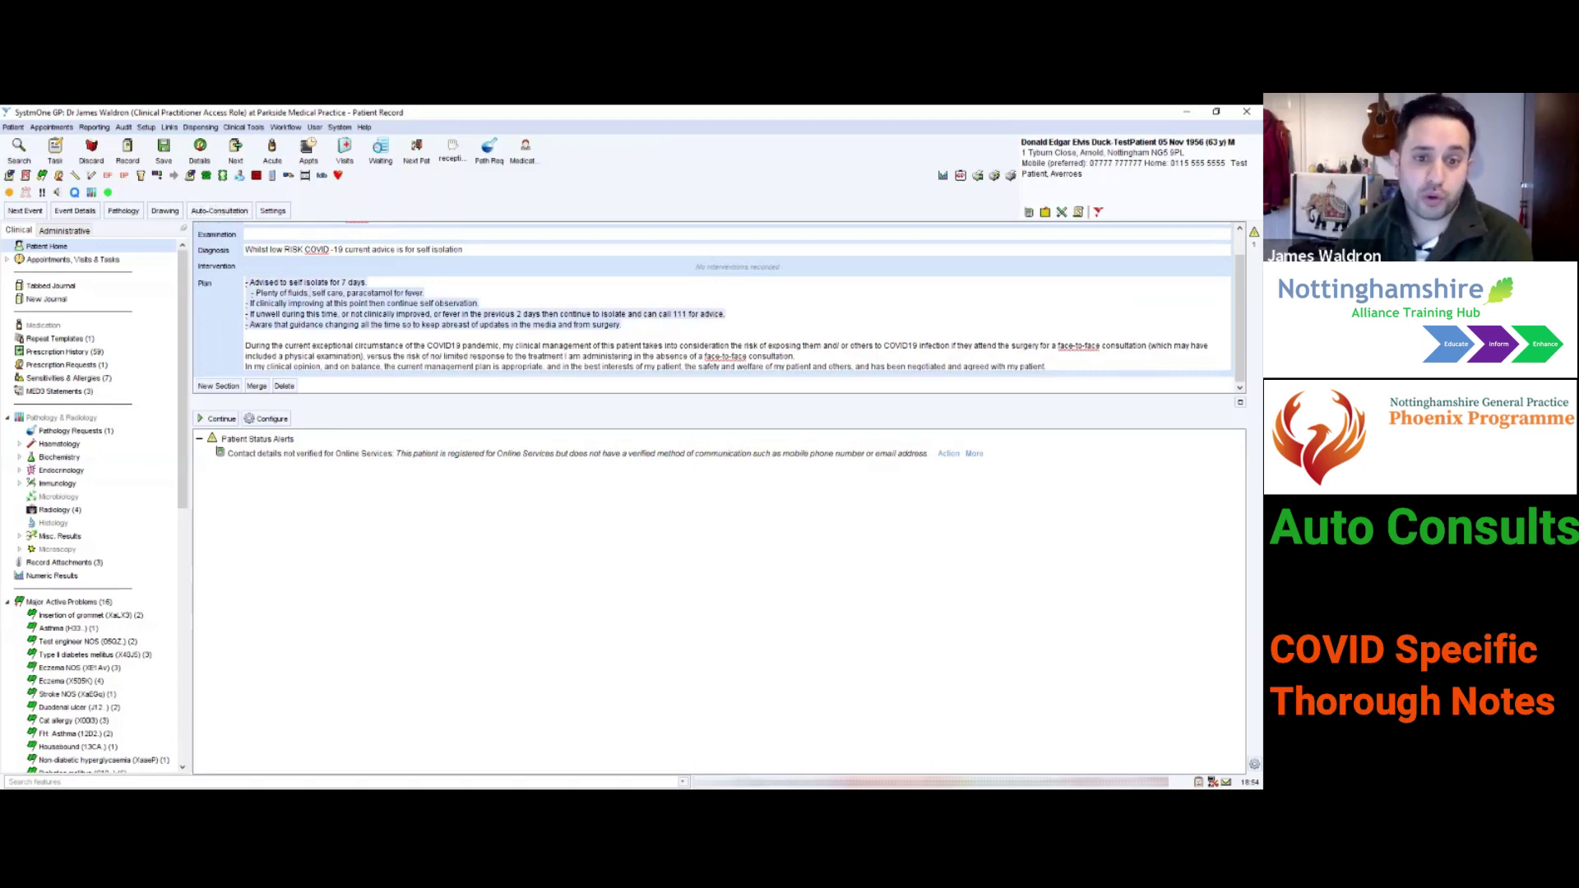
click(246, 335)
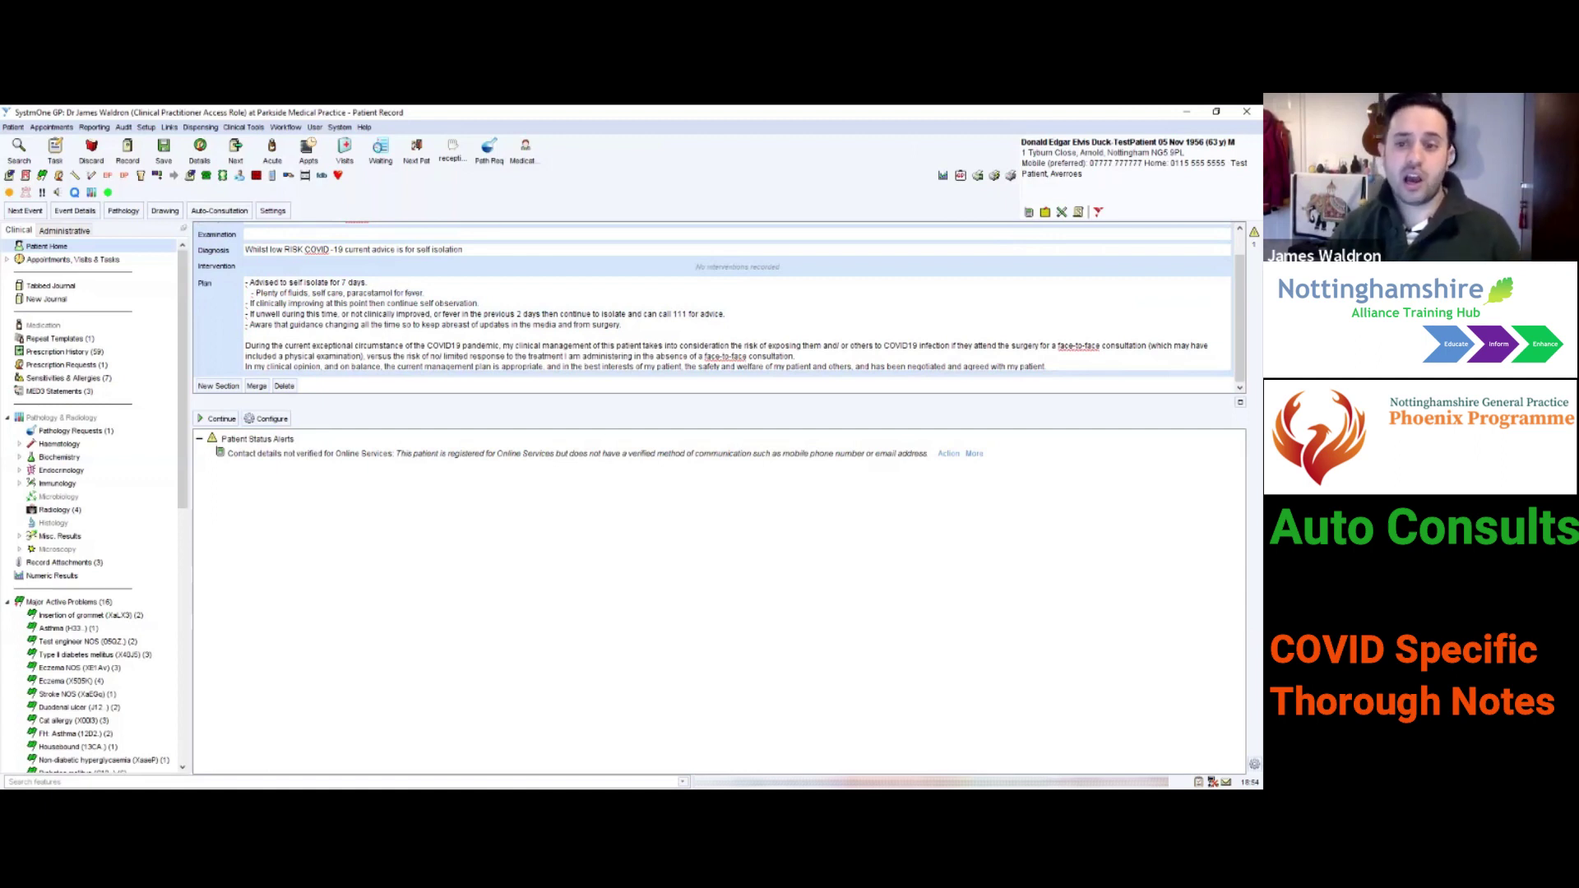
scroll(719, 308, up, 1)
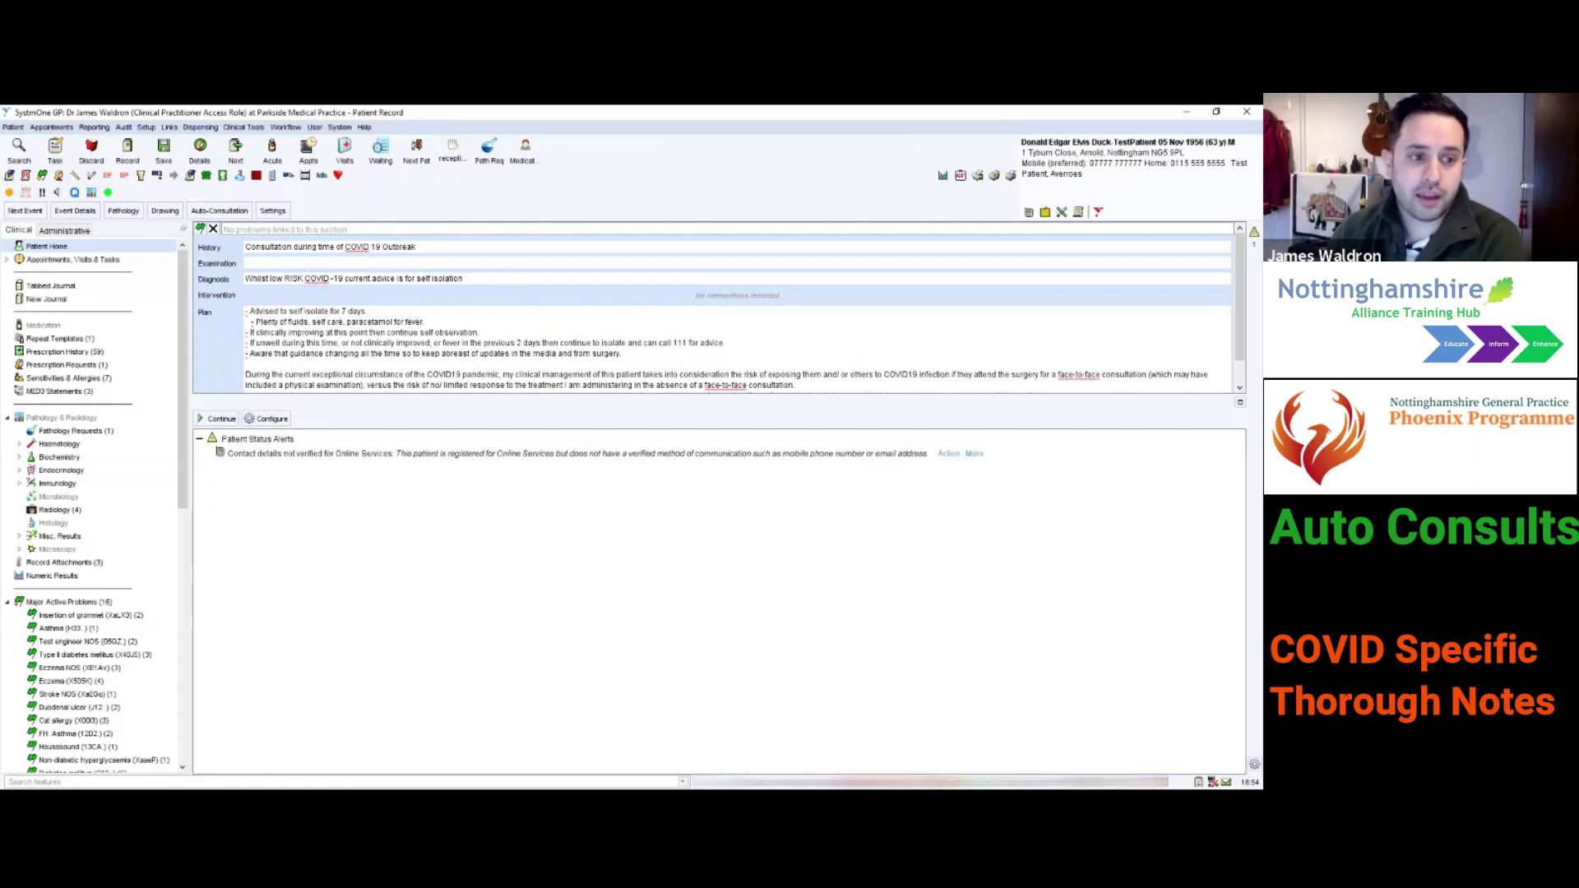
drag(246, 312, 1046, 389)
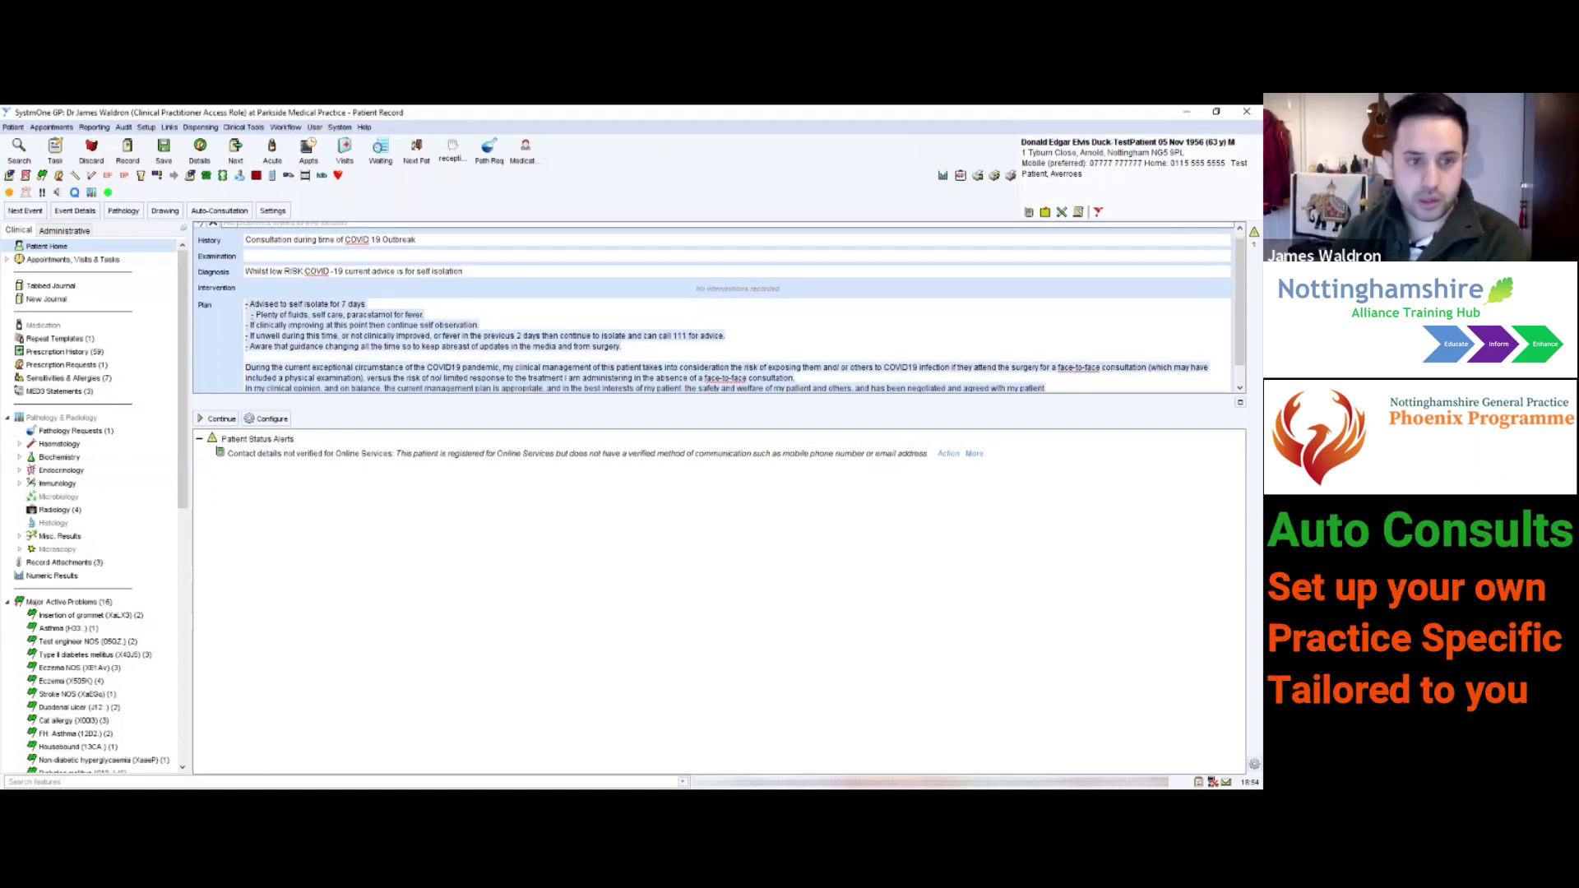
key(Delete)
drag(464, 278, 245, 278)
key(Delete)
drag(417, 246, 245, 247)
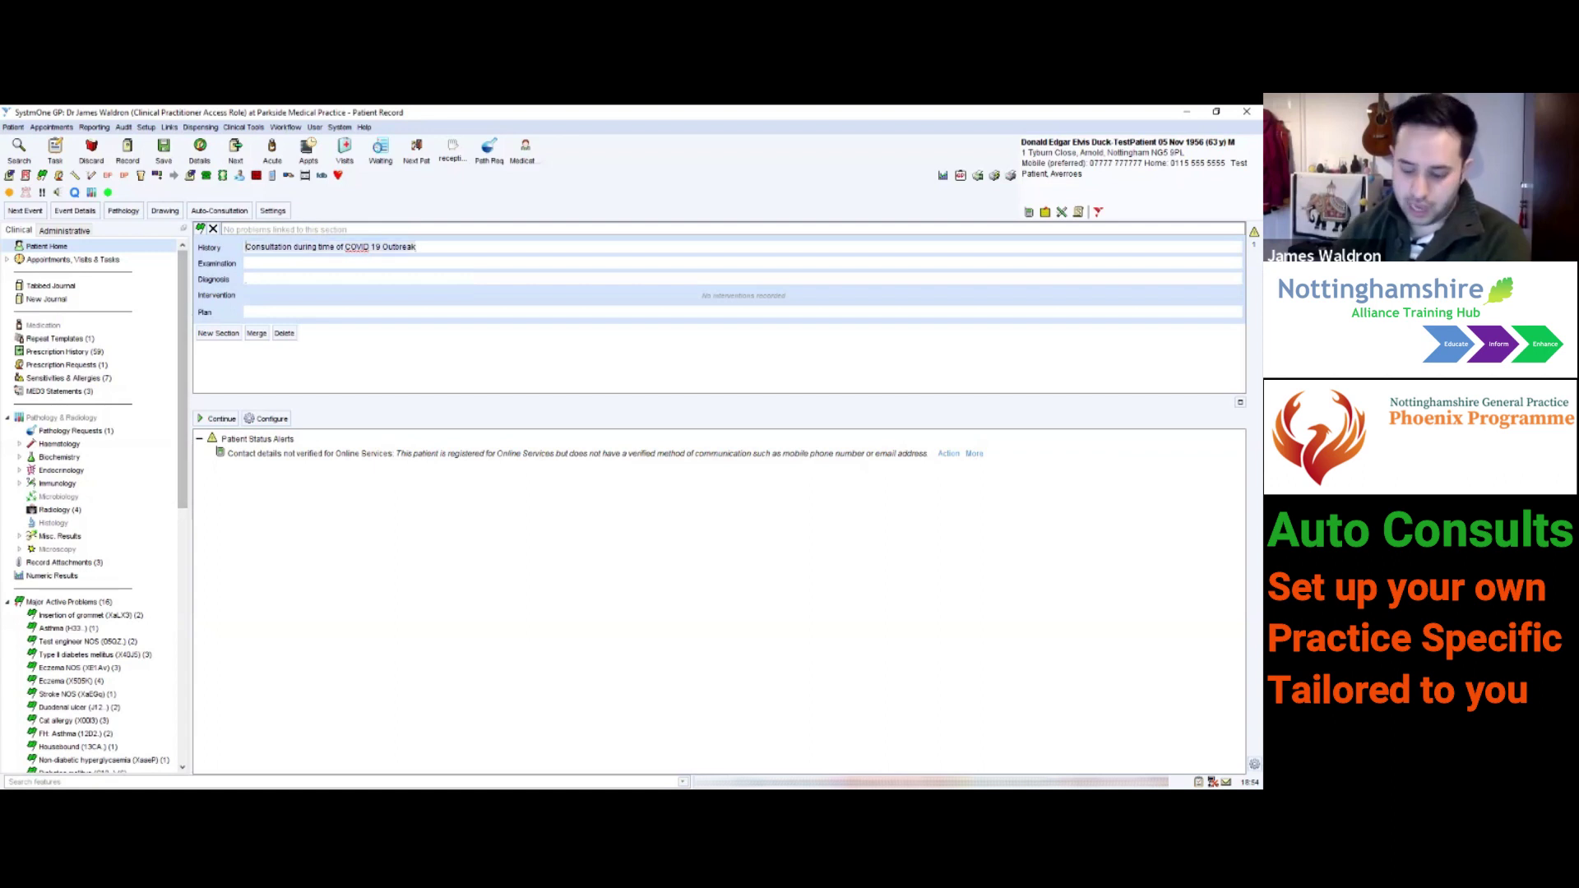
key(Delete)
Open the setup screen for the practice's automatic consultations
click(146, 128)
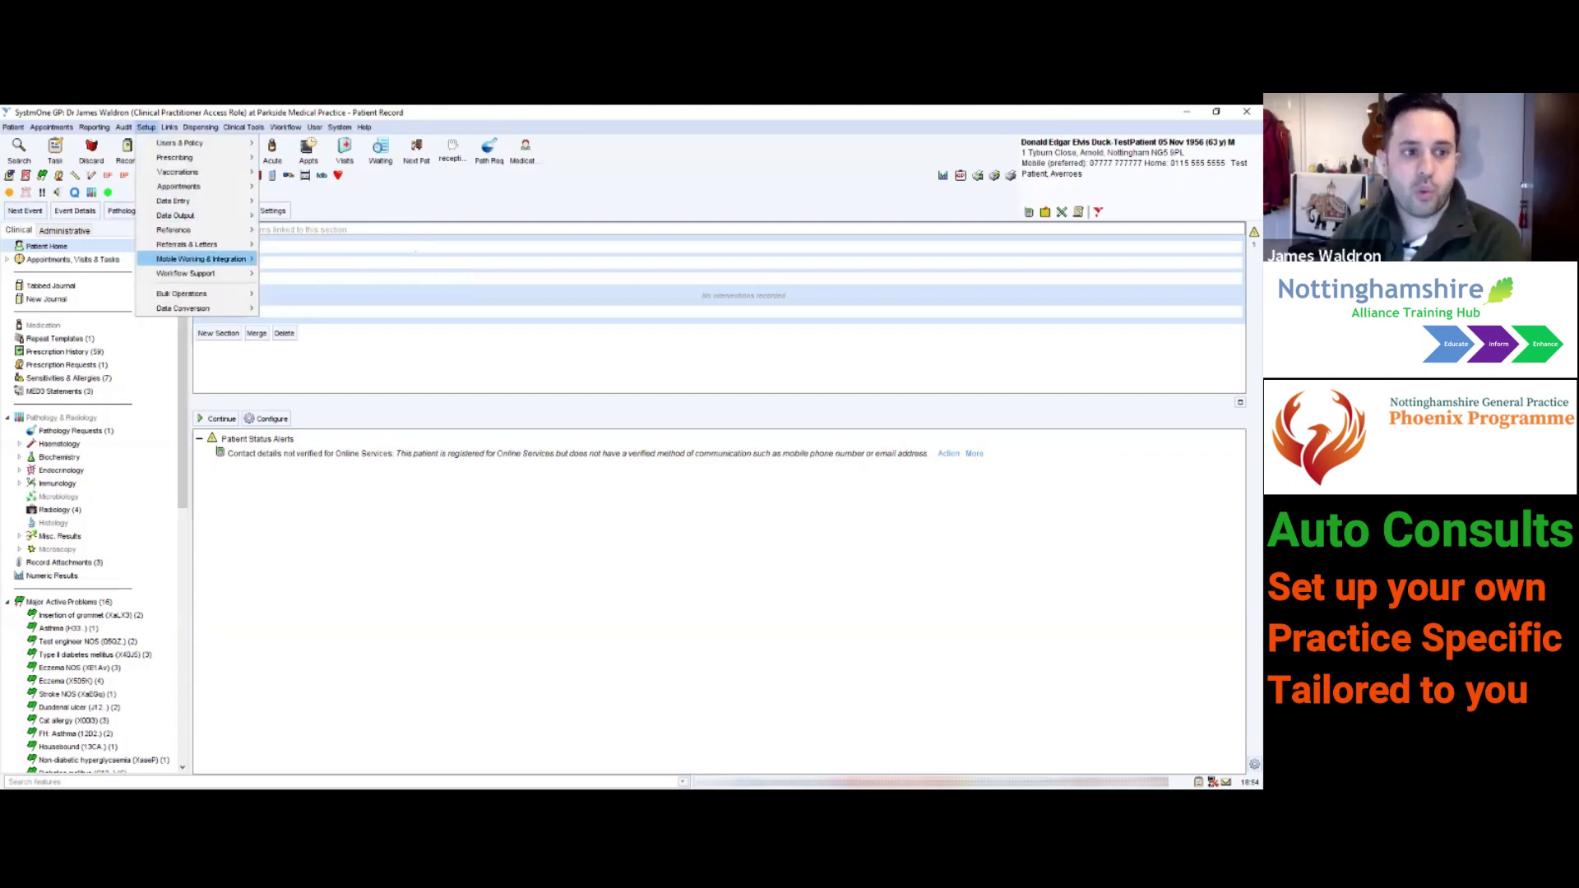
mouse_move(197, 273)
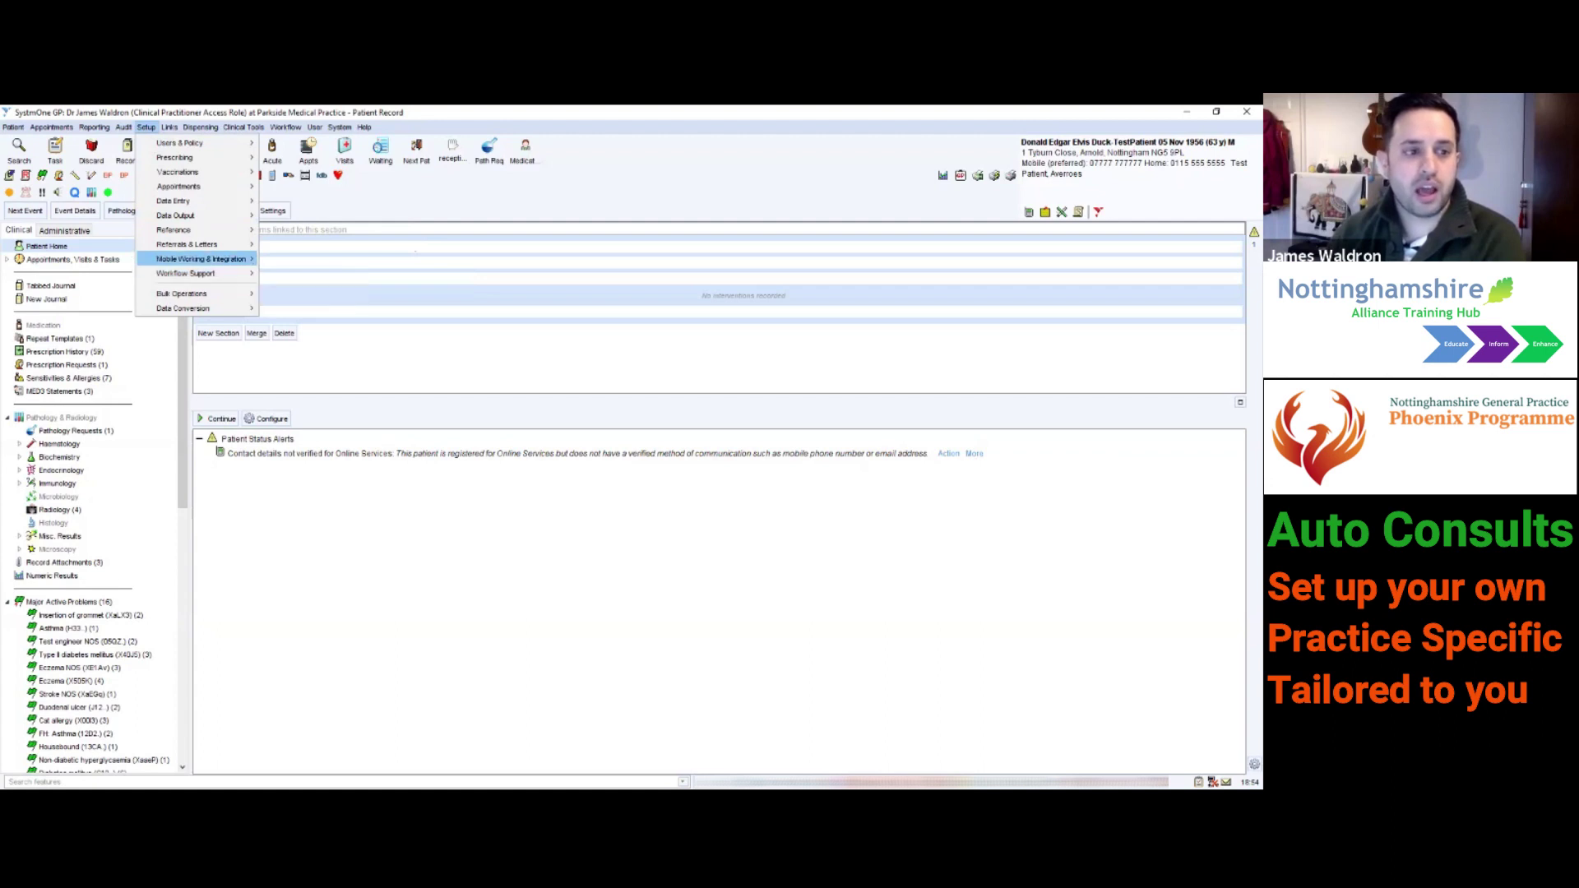
click(314, 288)
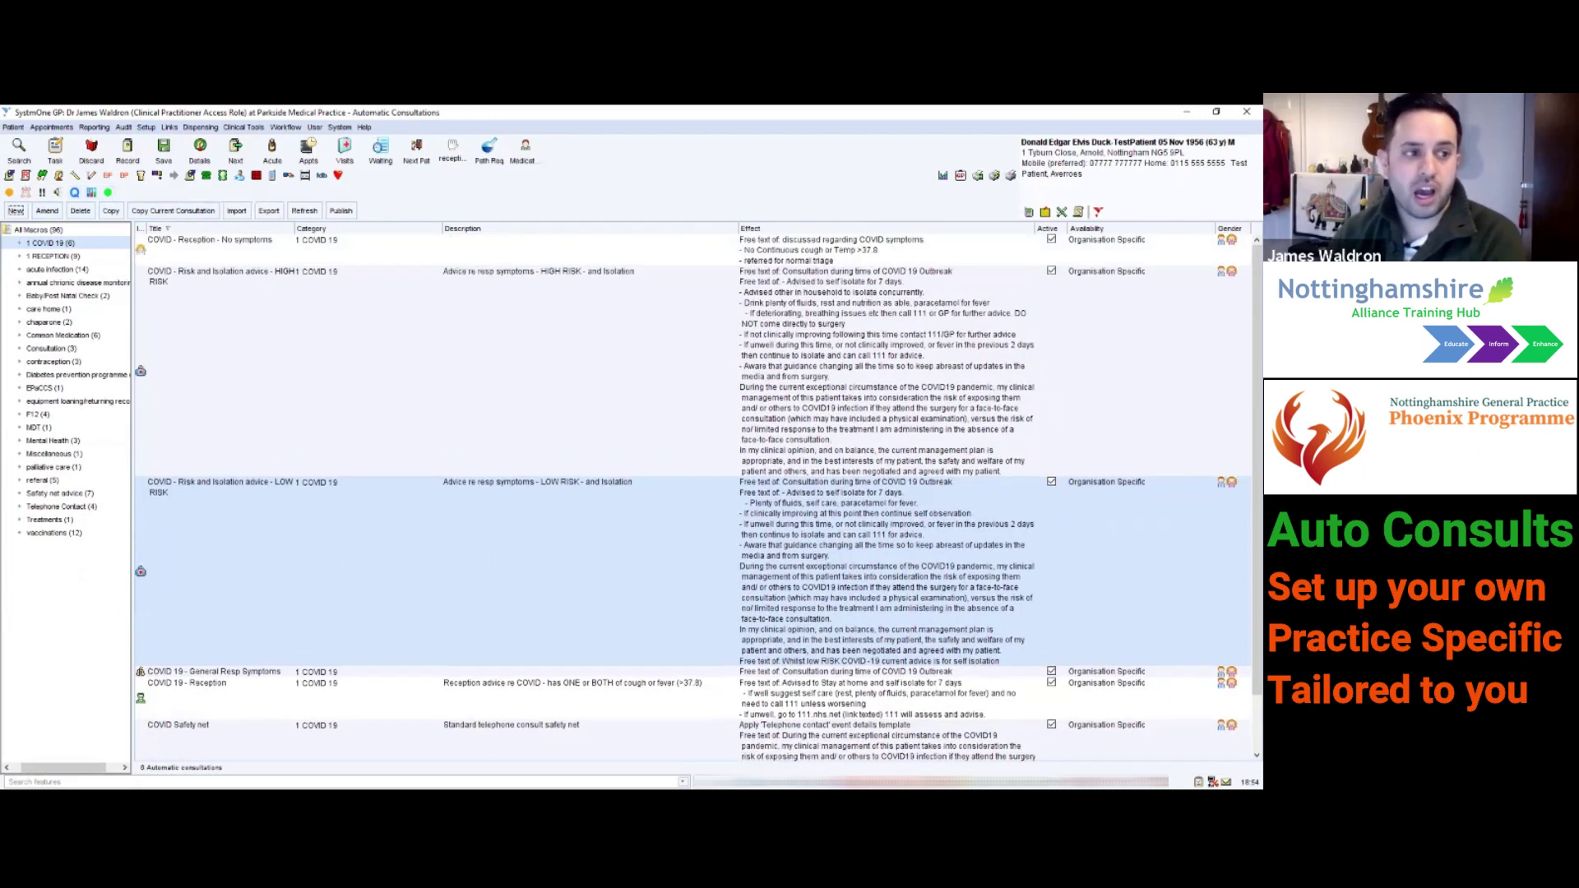
Examine the icon choices for a new automatic consultation in the 1 COVID 19 category and close the form without saving
click(16, 210)
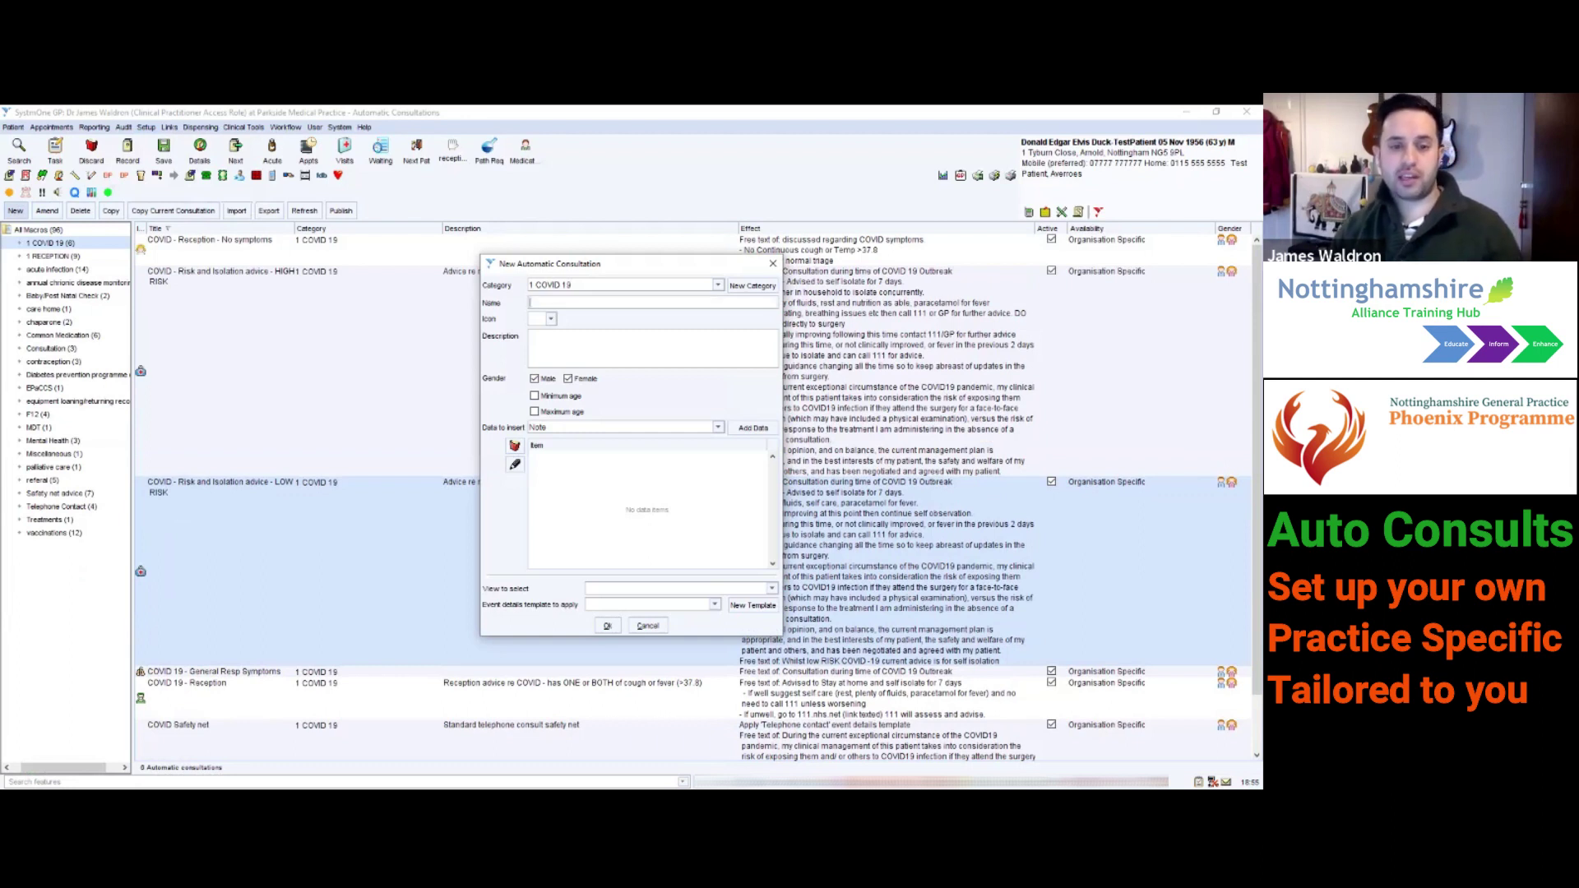
click(551, 318)
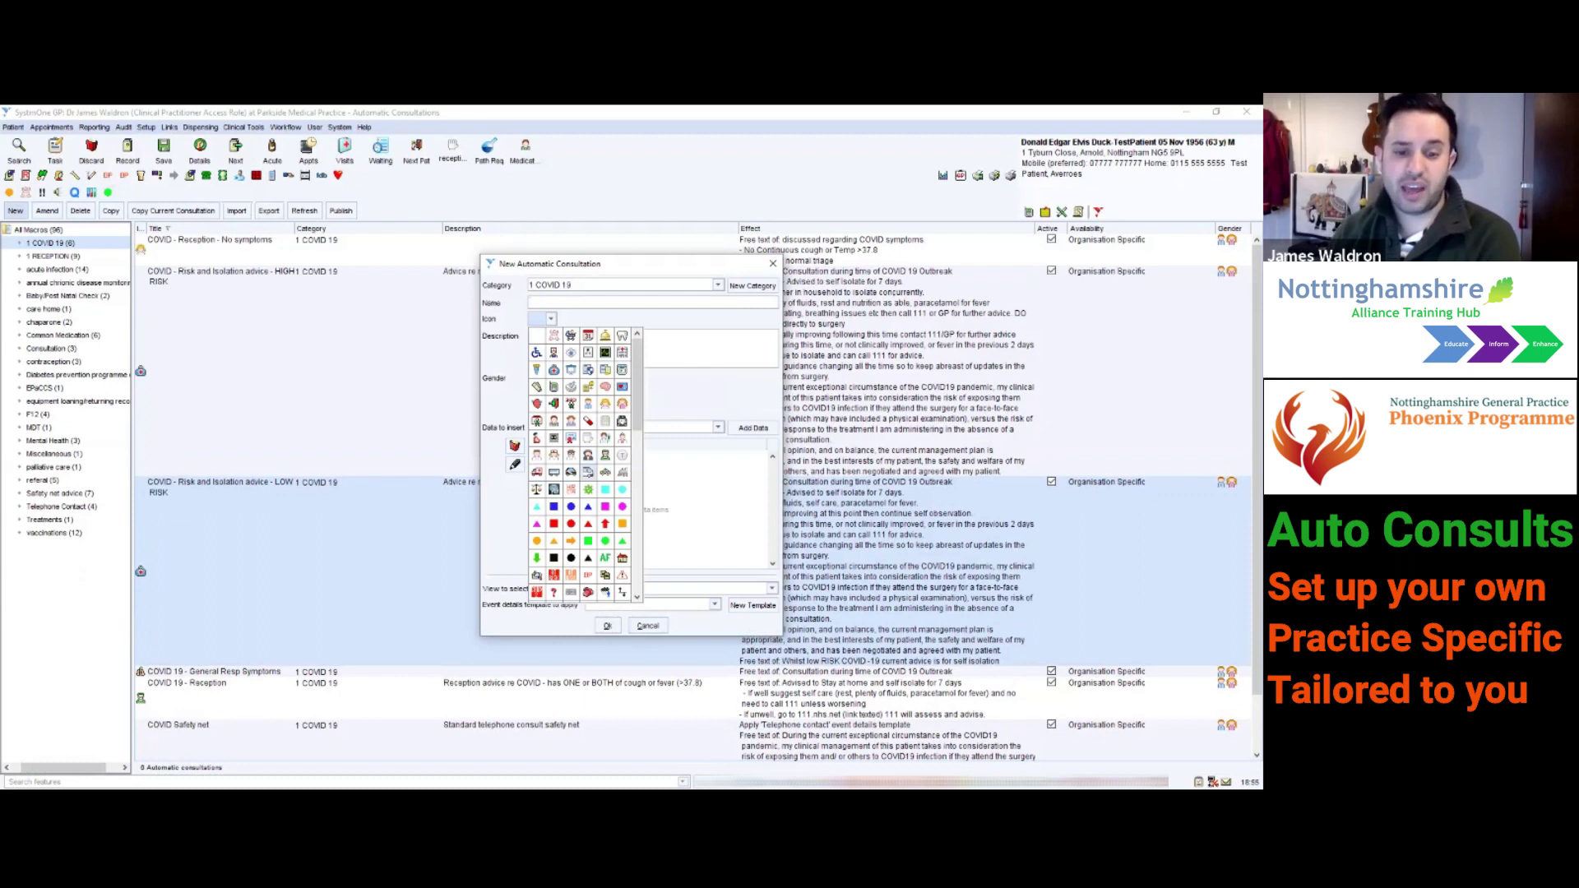
click(647, 626)
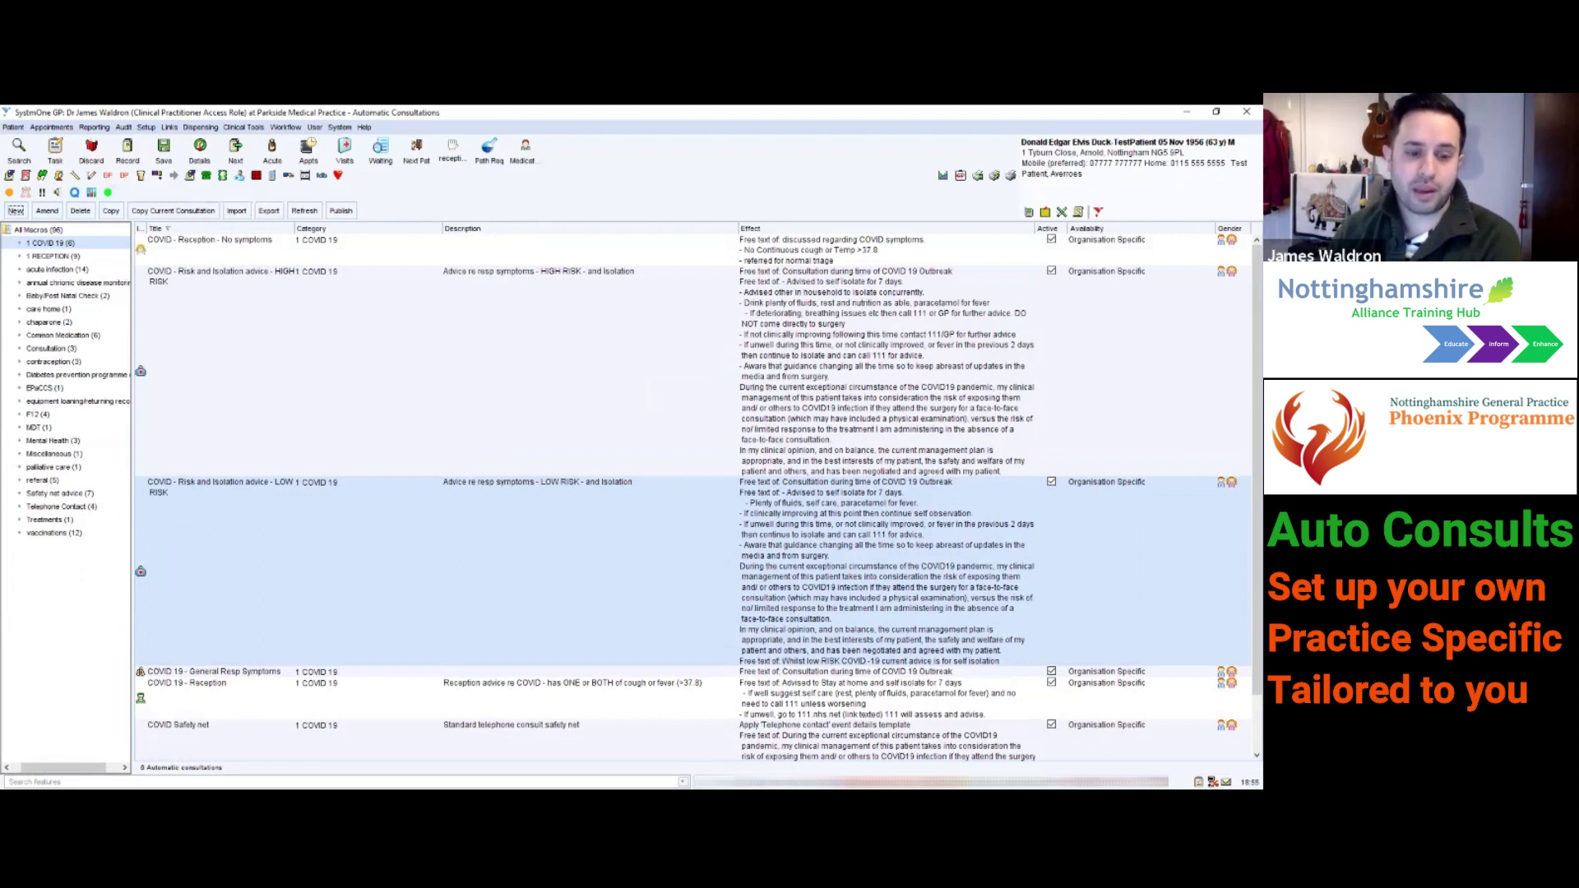
Open the "COVID - Risk and isolation advice - LOW RISK" automatic consultation for amendment, examine its insertable data types, and close it unchanged
scroll(271, 535, down, 2)
scroll(271, 534, up, 2)
right_click(265, 536)
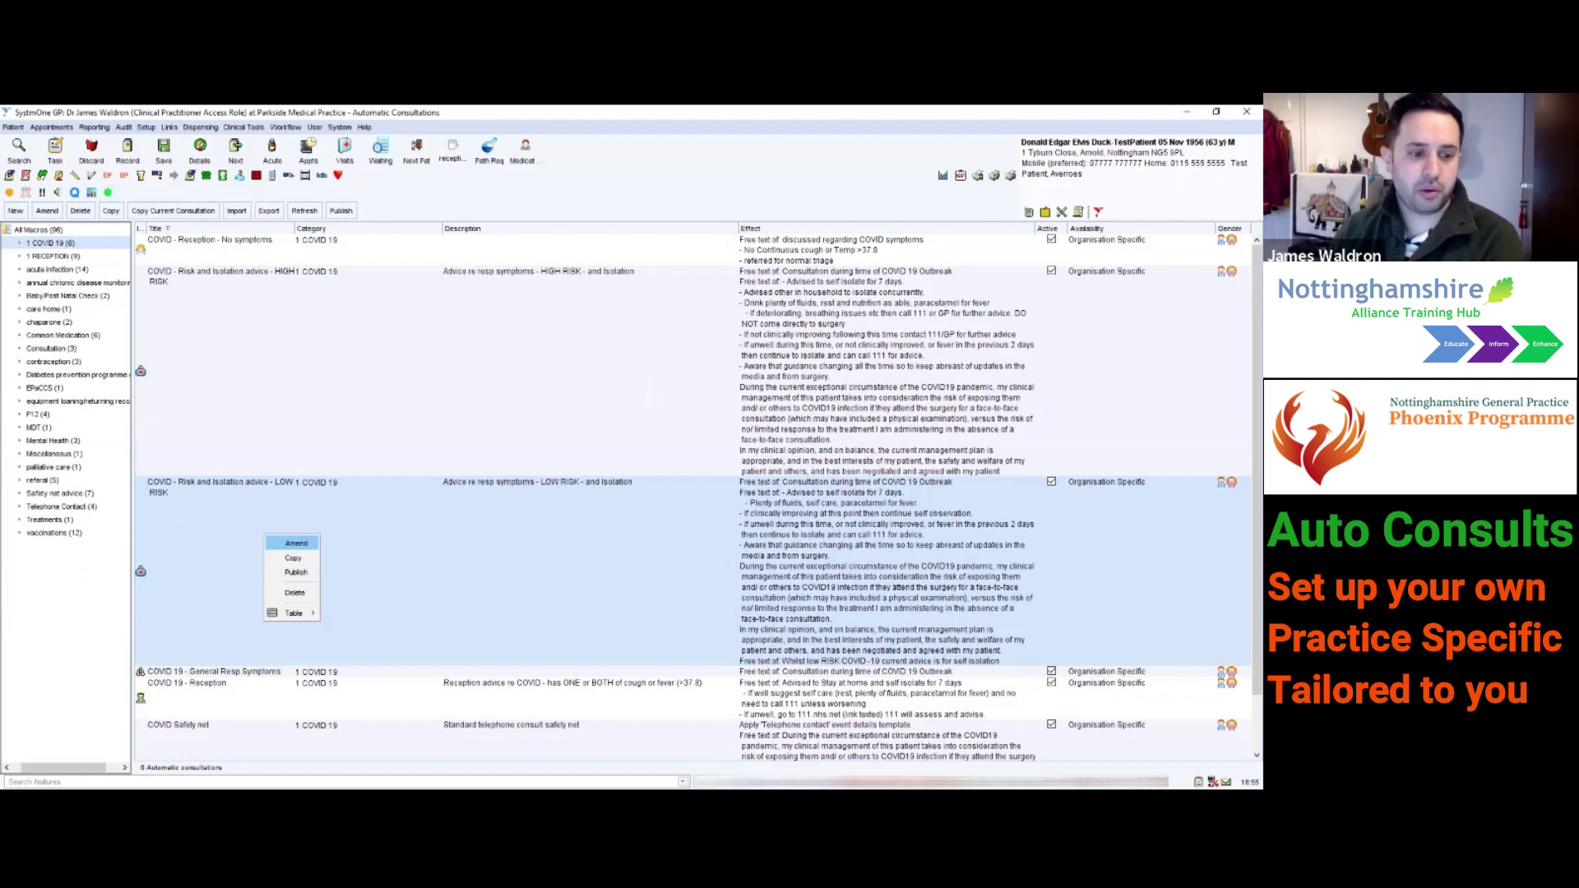
click(296, 543)
click(717, 427)
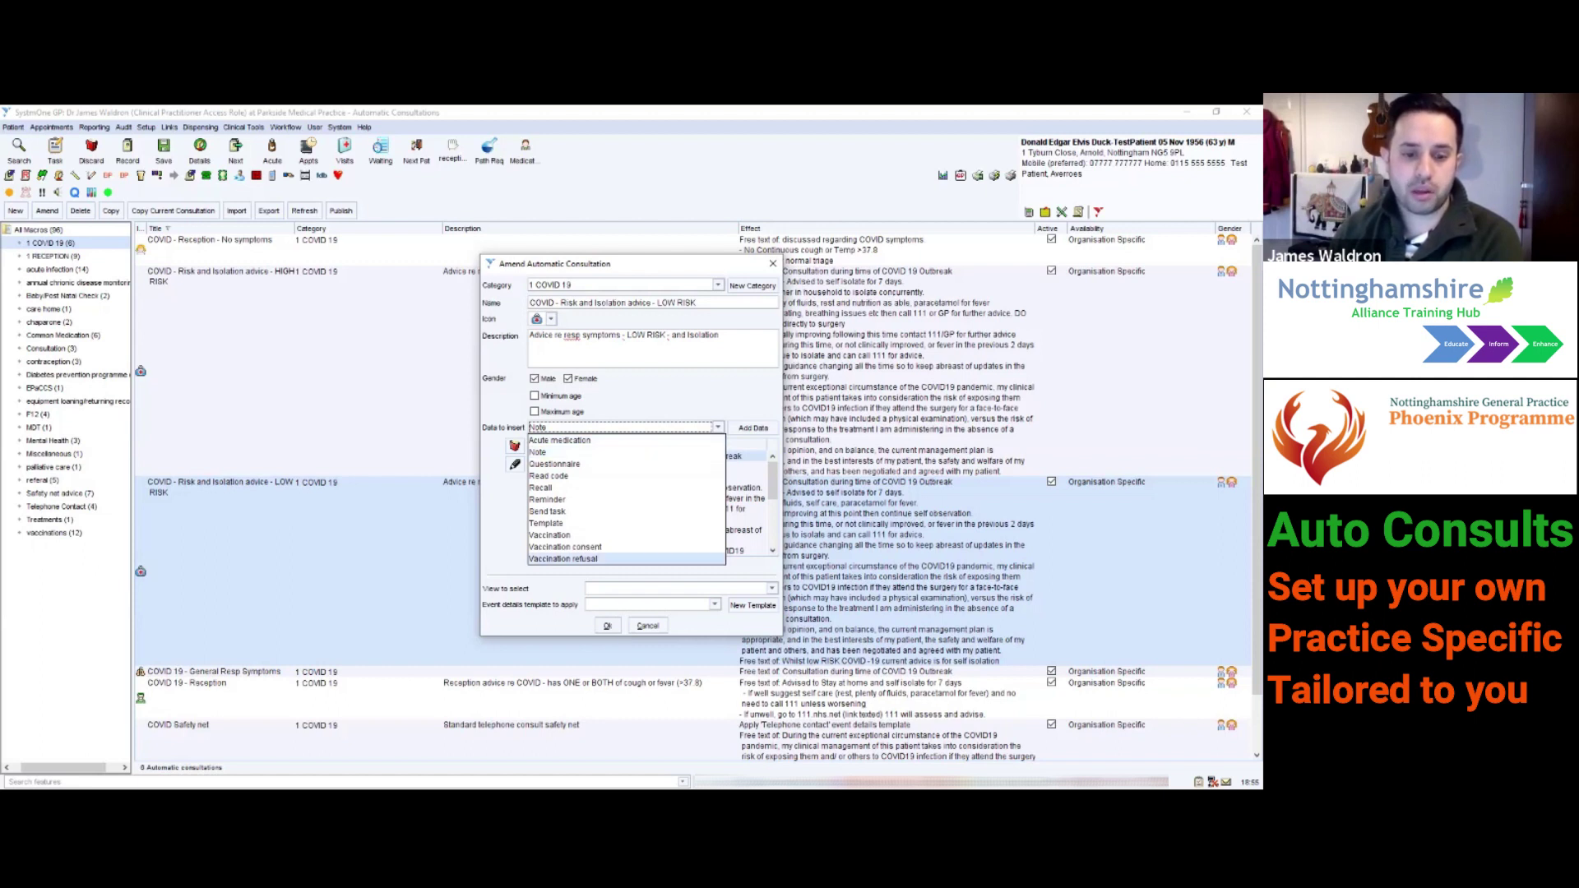
key(Escape)
key(Escape)
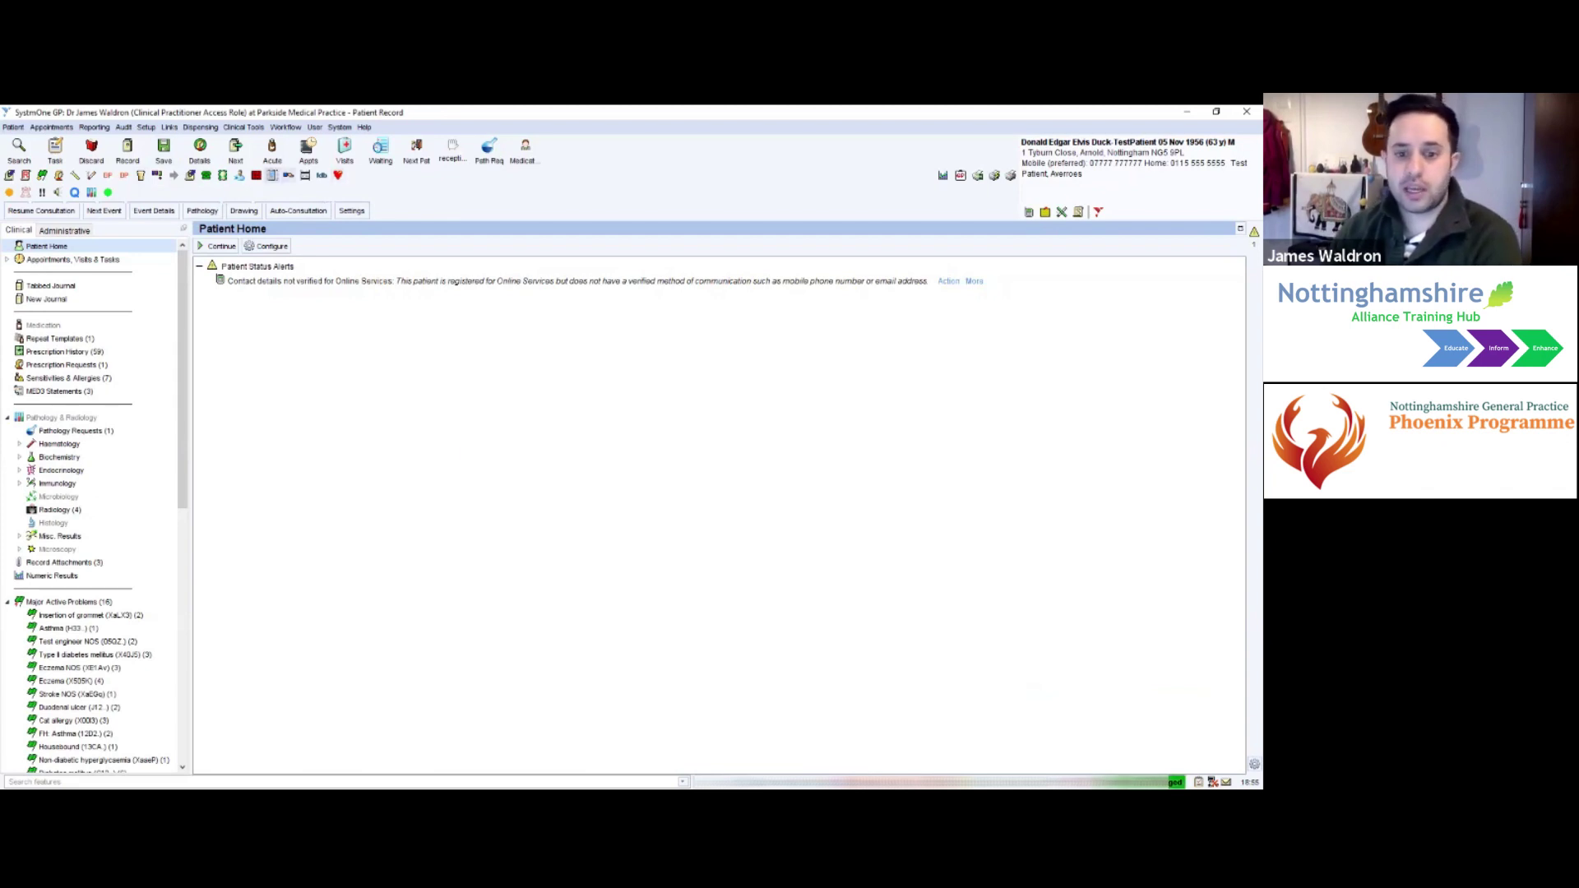
Open a new SMS message for the patient and examine the user presets and the list of users to copy presets from
click(272, 176)
click(752, 469)
scroll(625, 436, down, 3)
scroll(621, 436, up, 3)
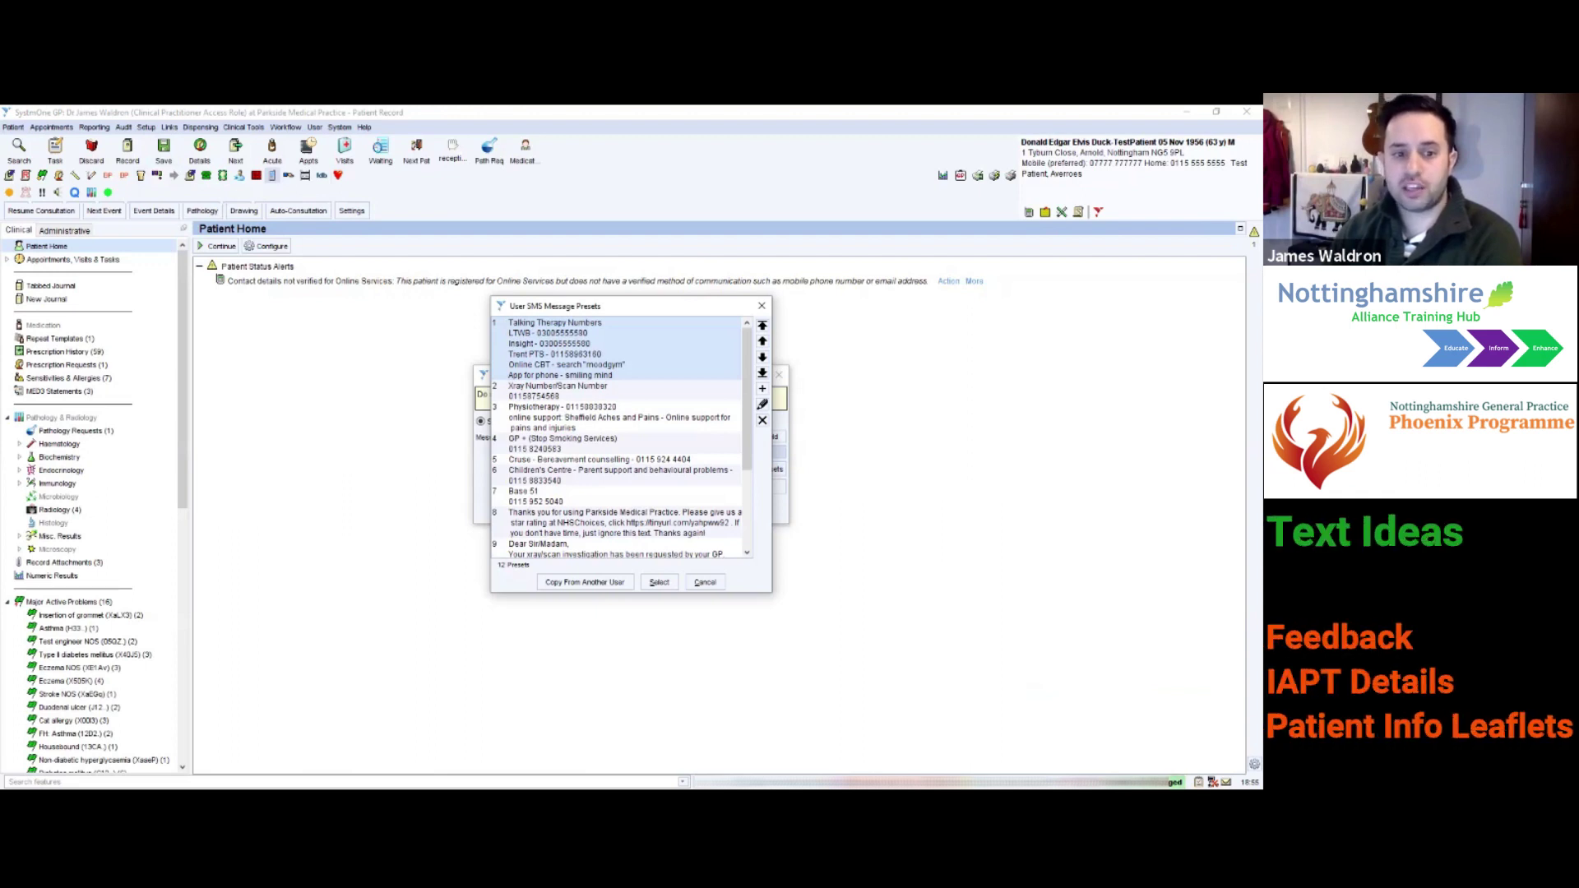
scroll(621, 436, down, 1)
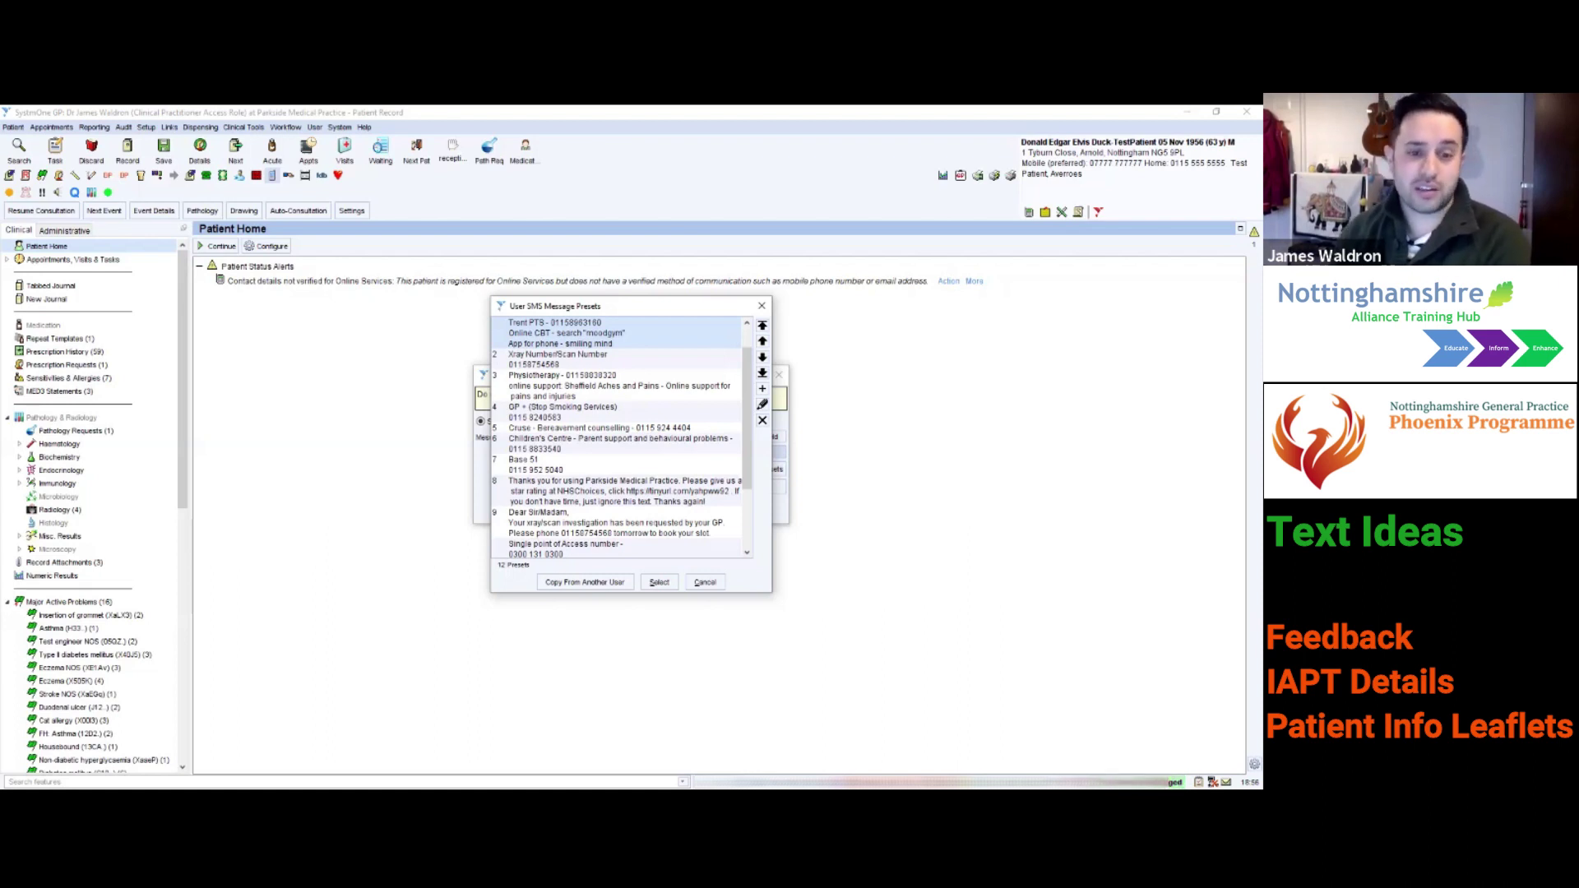
scroll(621, 436, down, 3)
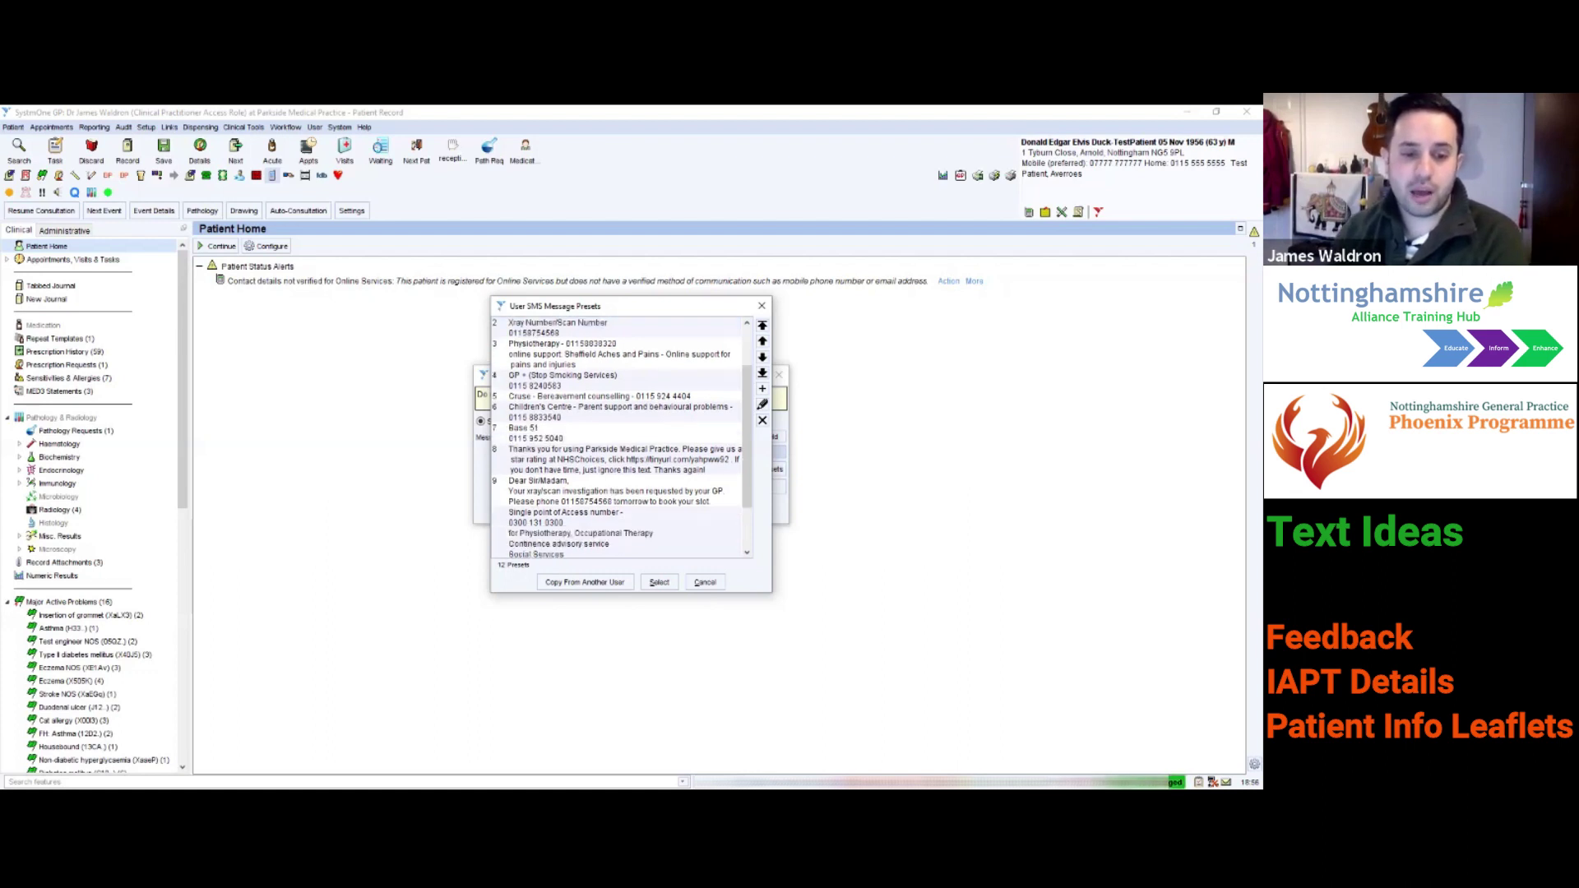
scroll(621, 436, up, 4)
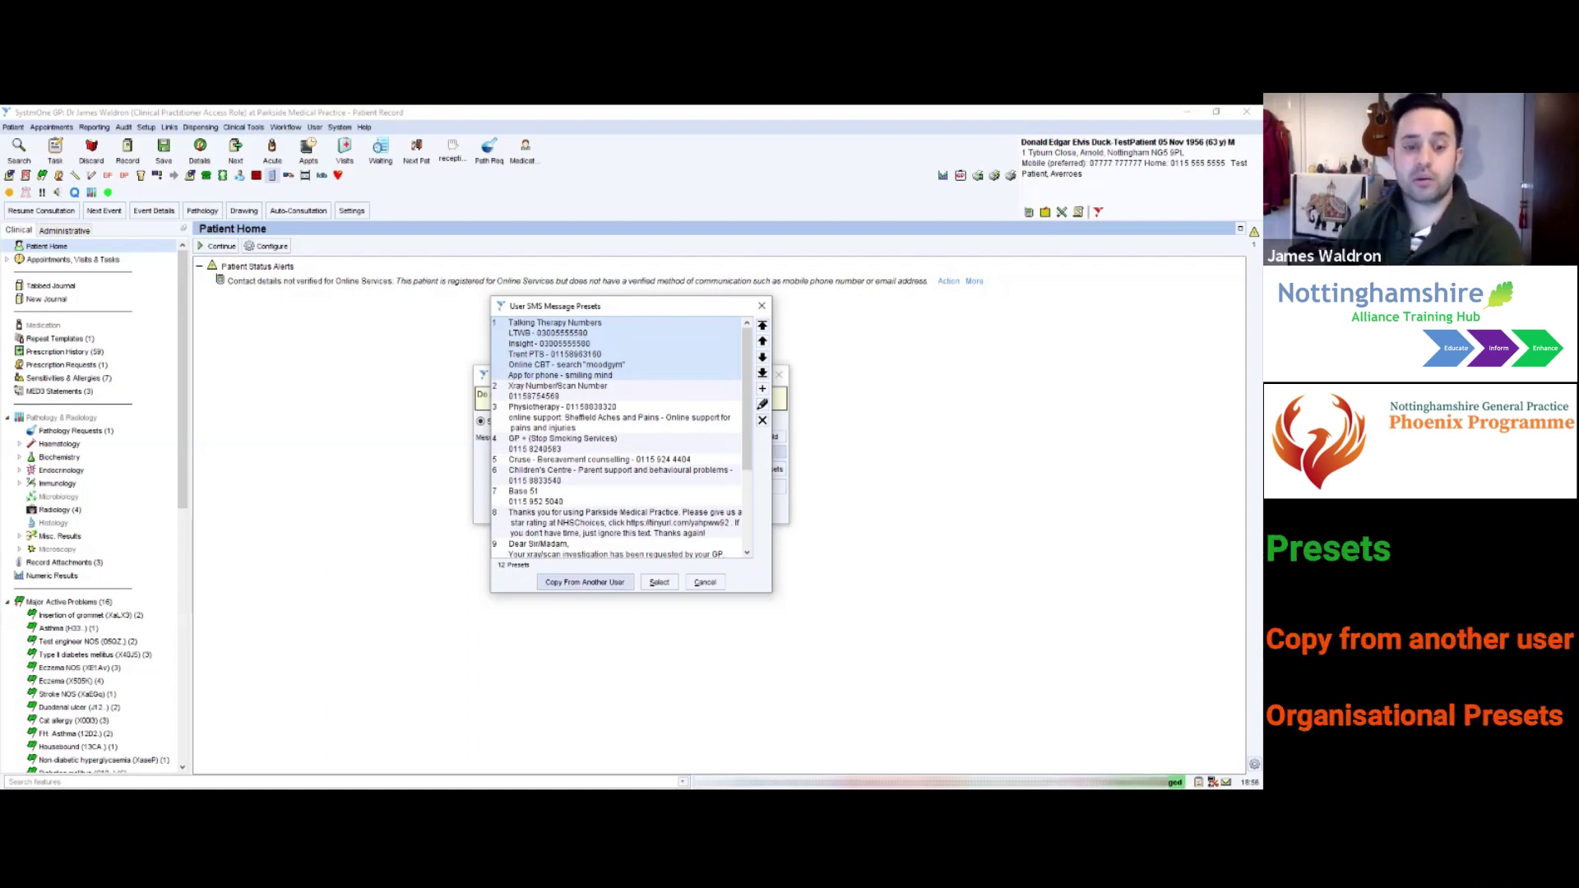
click(584, 582)
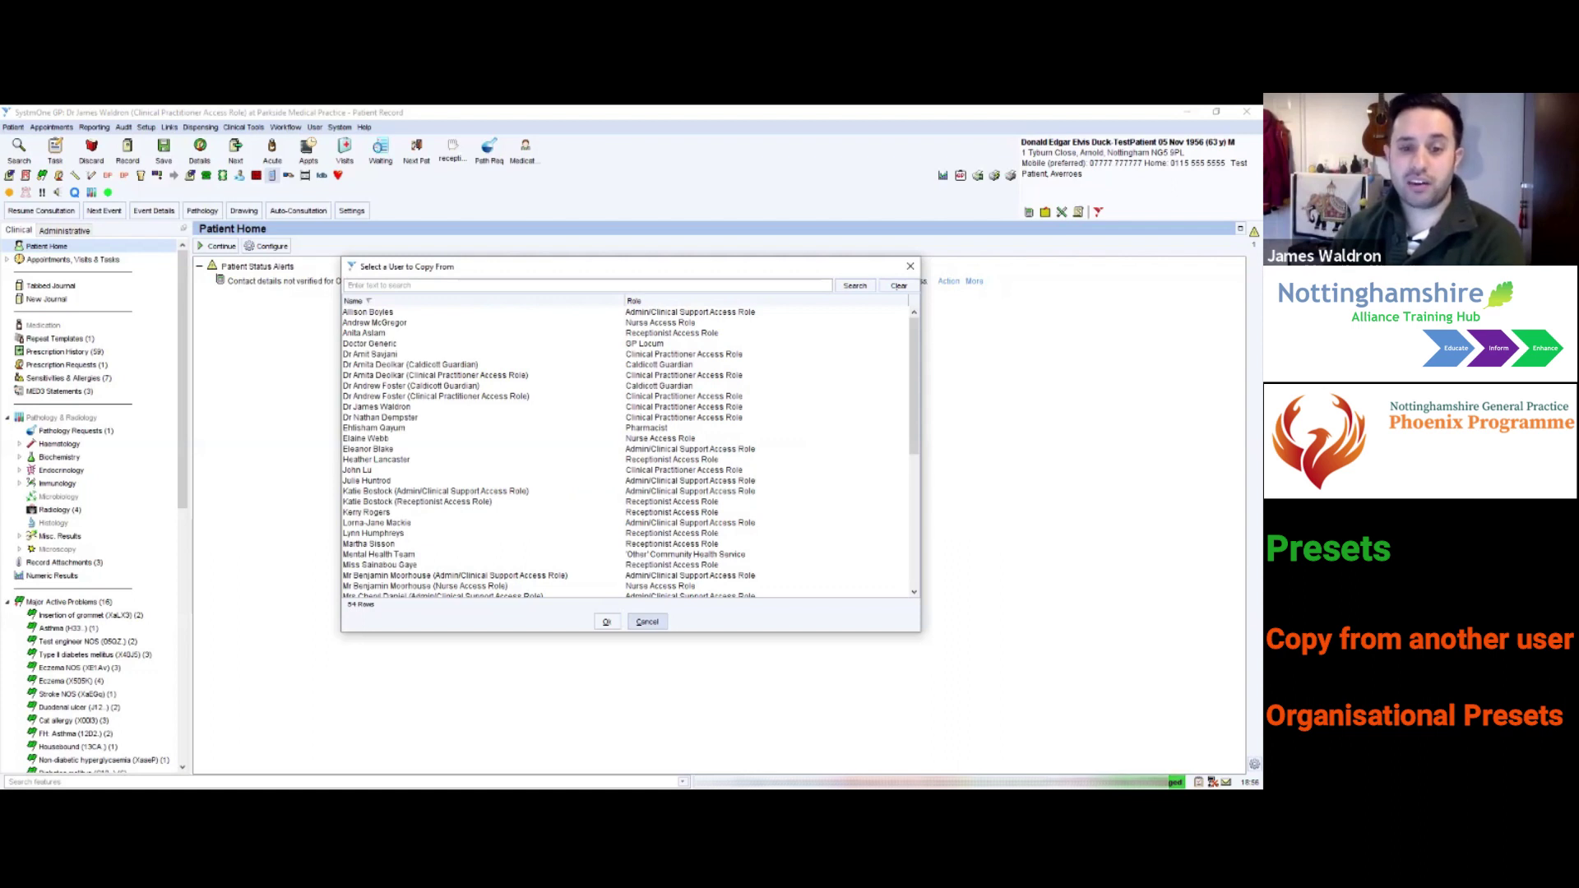
click(647, 622)
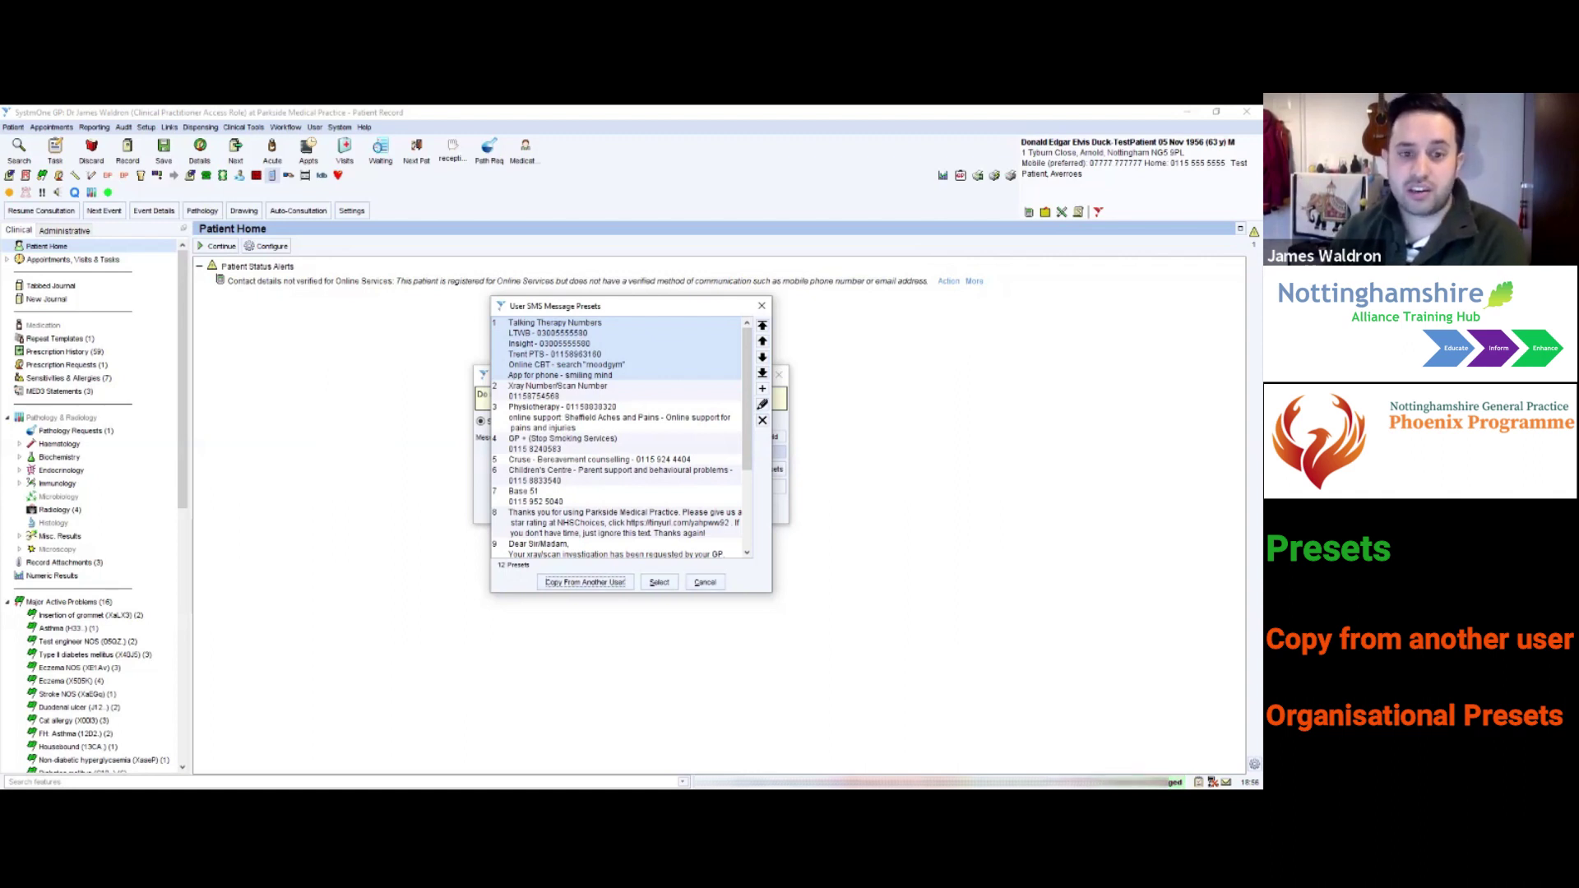
Insert the Talking Therapy Numbers preset into the SMS message and discard the message
click(576, 350)
click(659, 582)
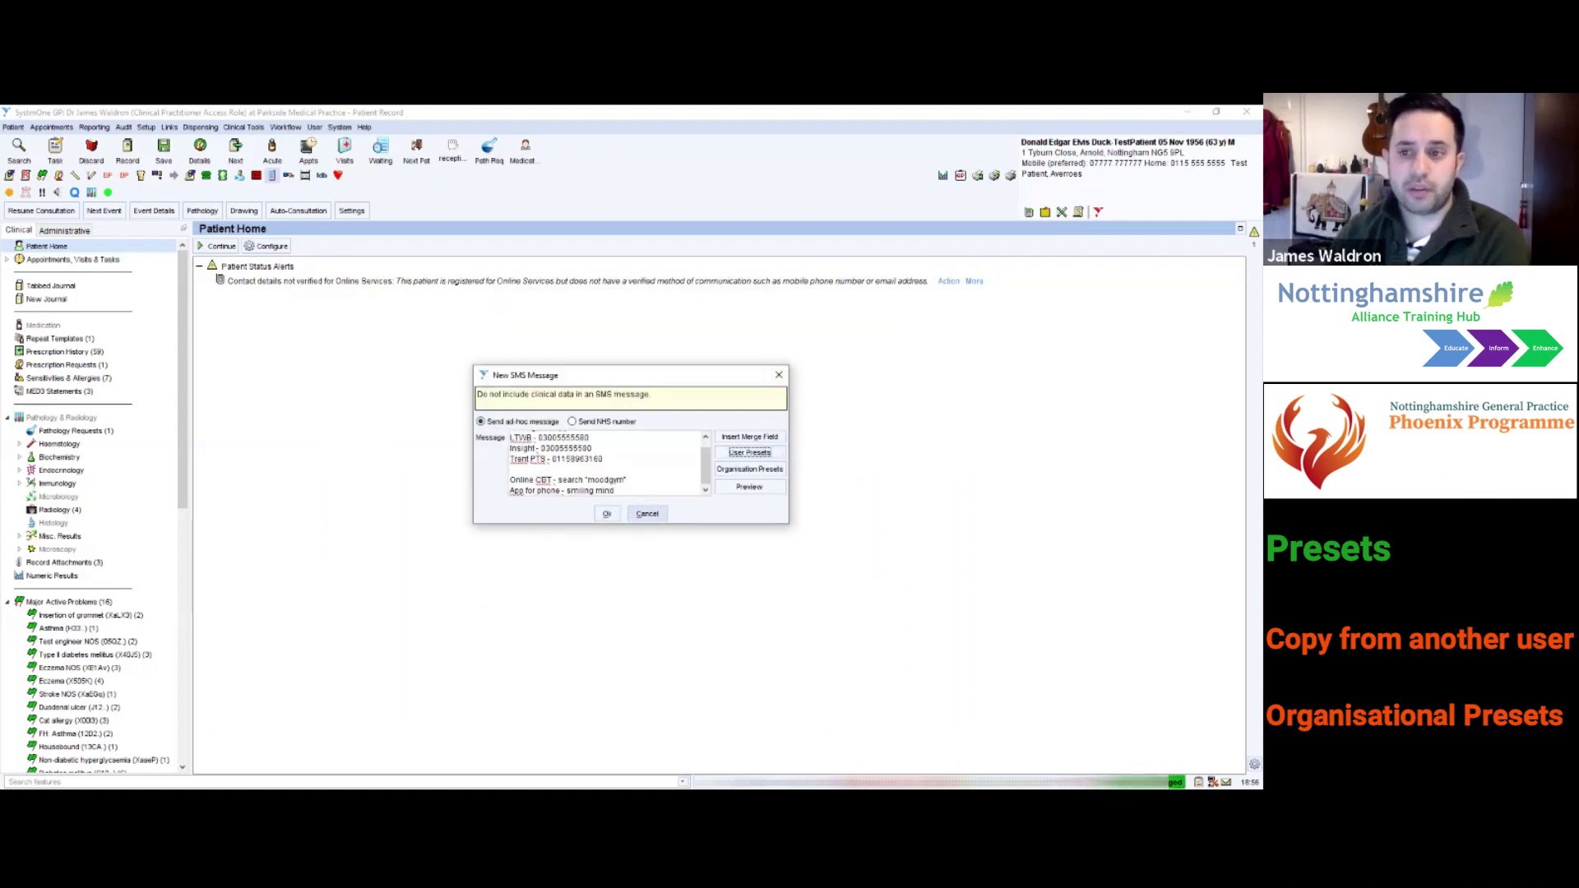
key(Escape)
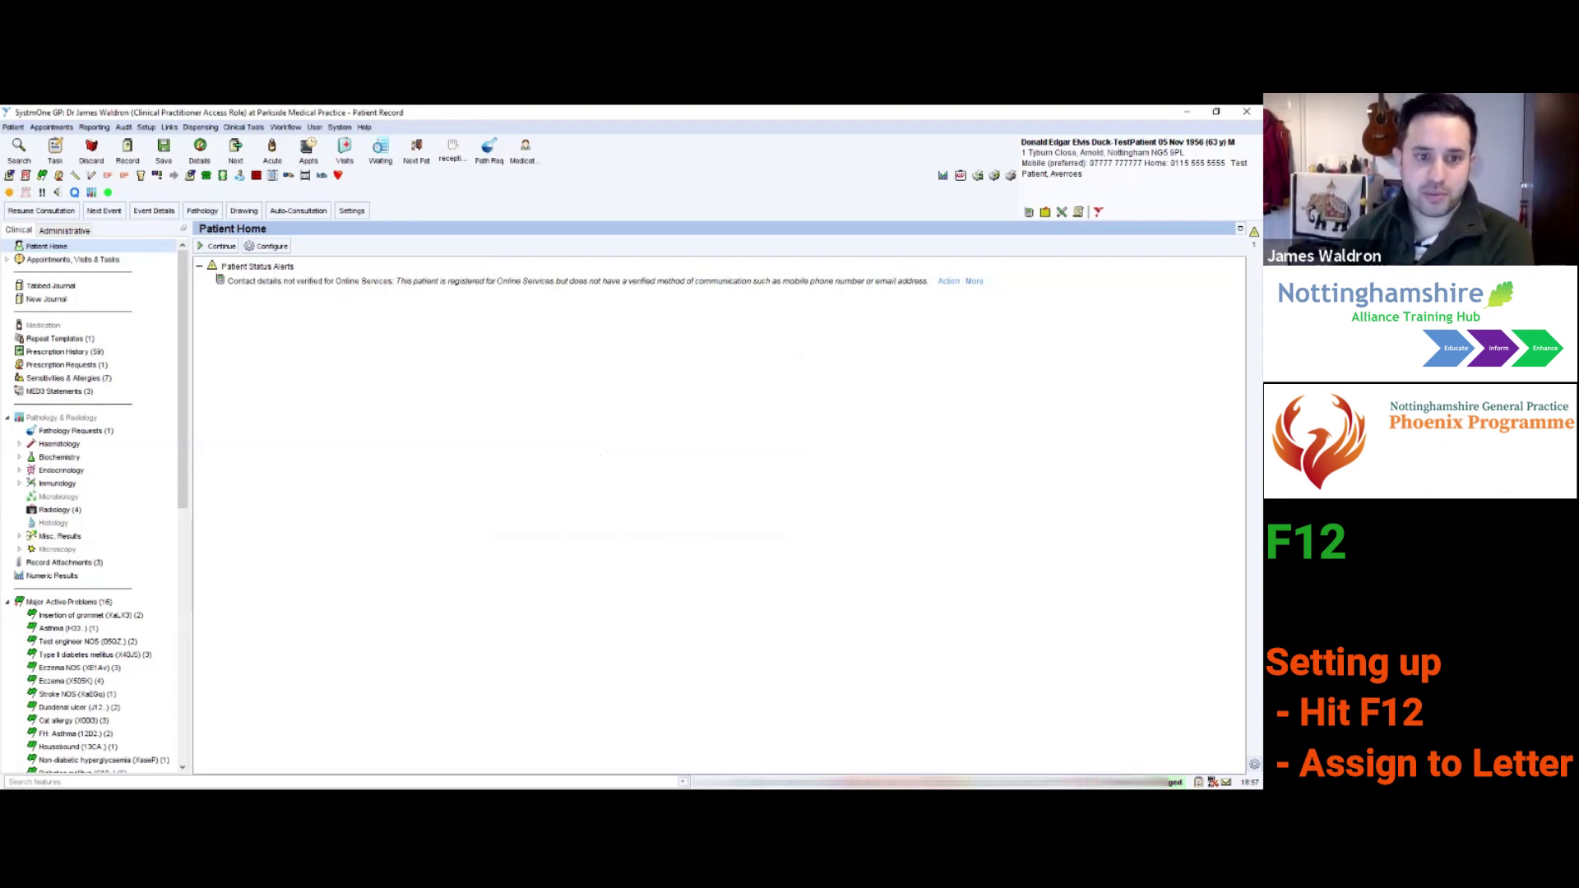
Open the launcher, search for "F12 p" and select the F12 Pathfinder template in the results
key(F12)
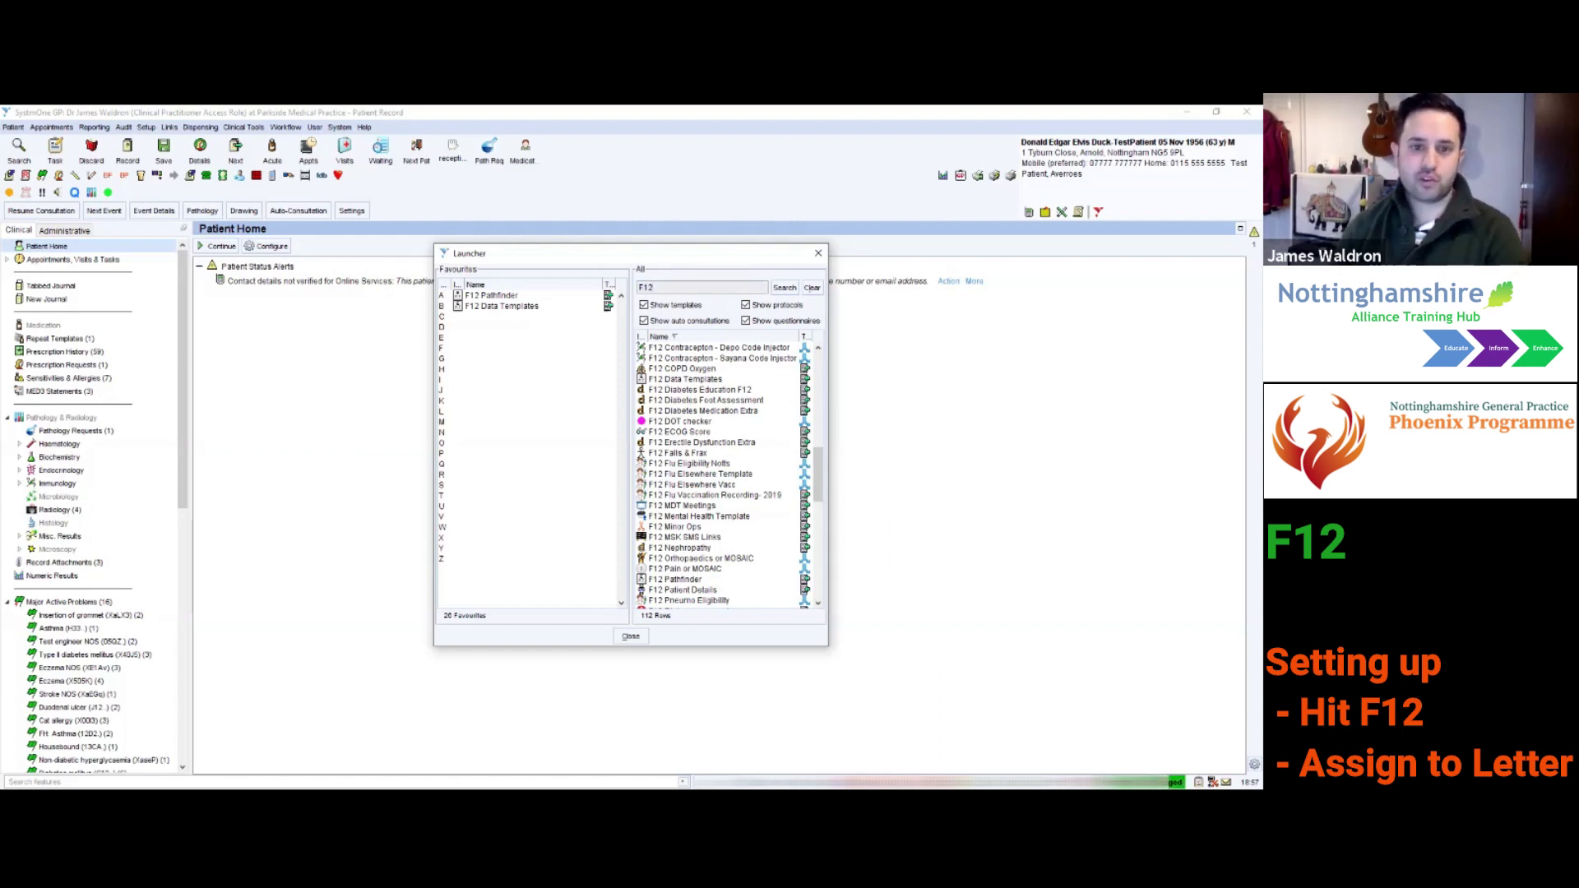
key(BackSpace)
key(BackSpace)
key(BackSpace)
text(F12 p)
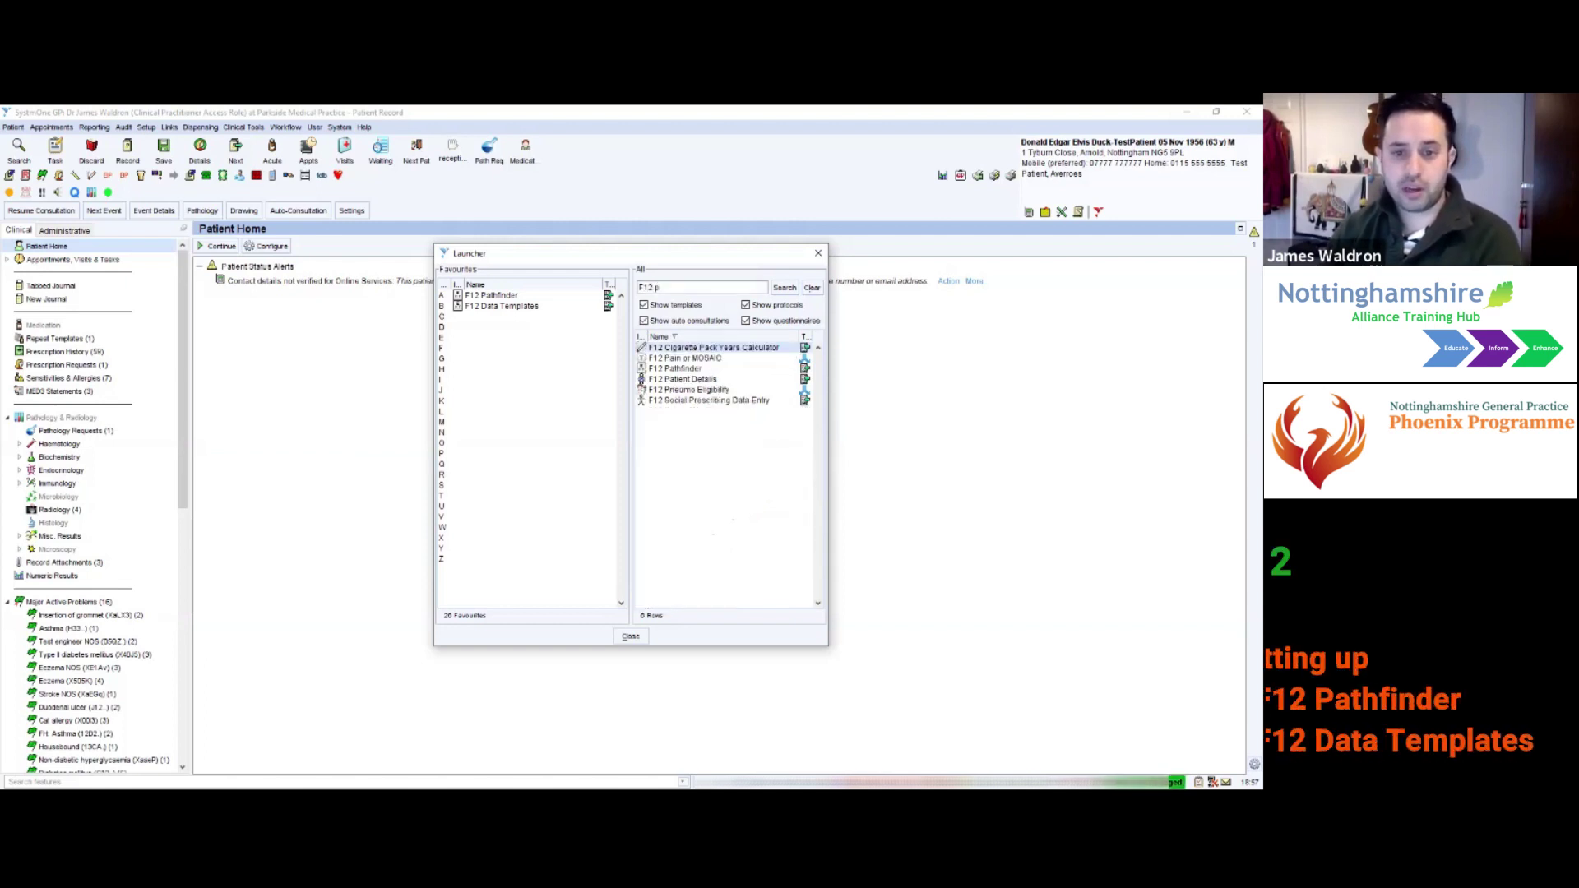
click(676, 368)
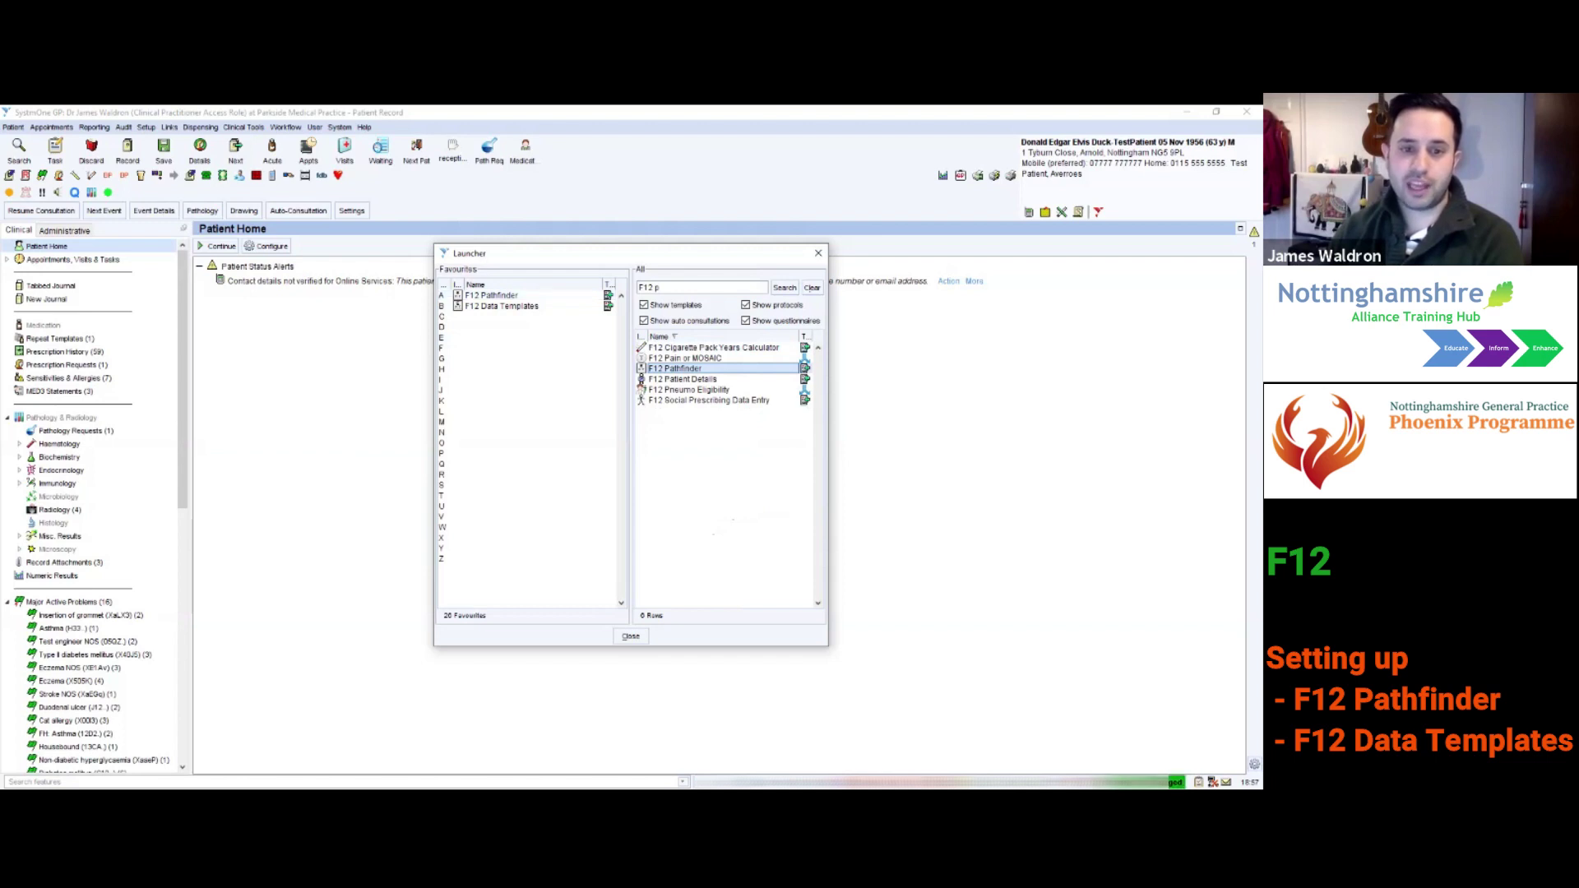
Search the launcher for "F12 da", select the F12 Pathfinder favourite assigned to letter A, and close the launcher
click(670, 288)
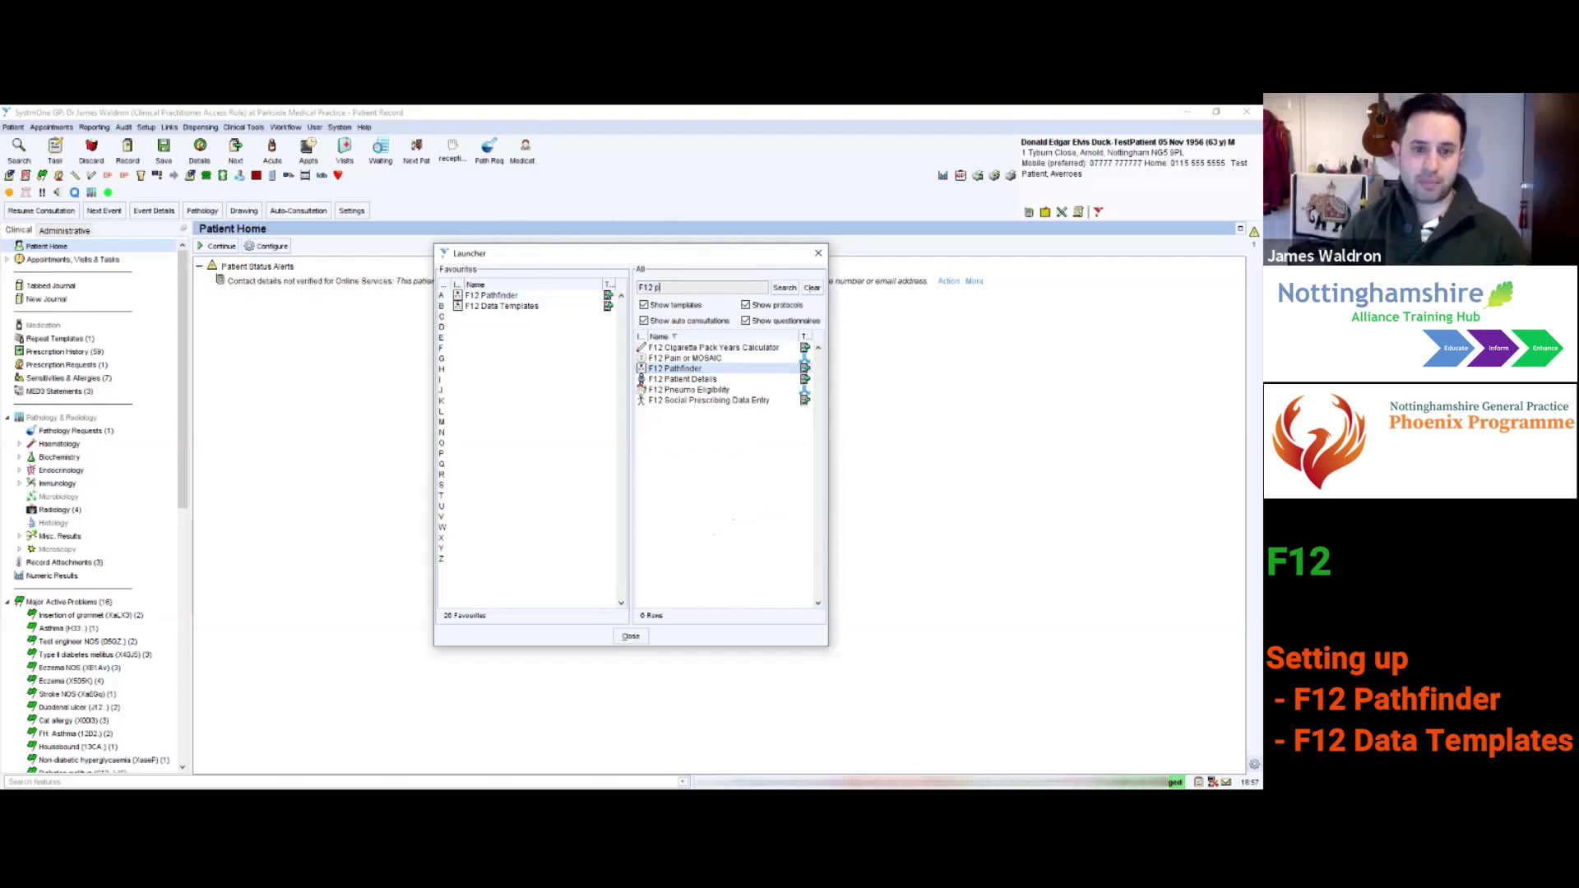
key(BackSpace)
text(da)
key(Return)
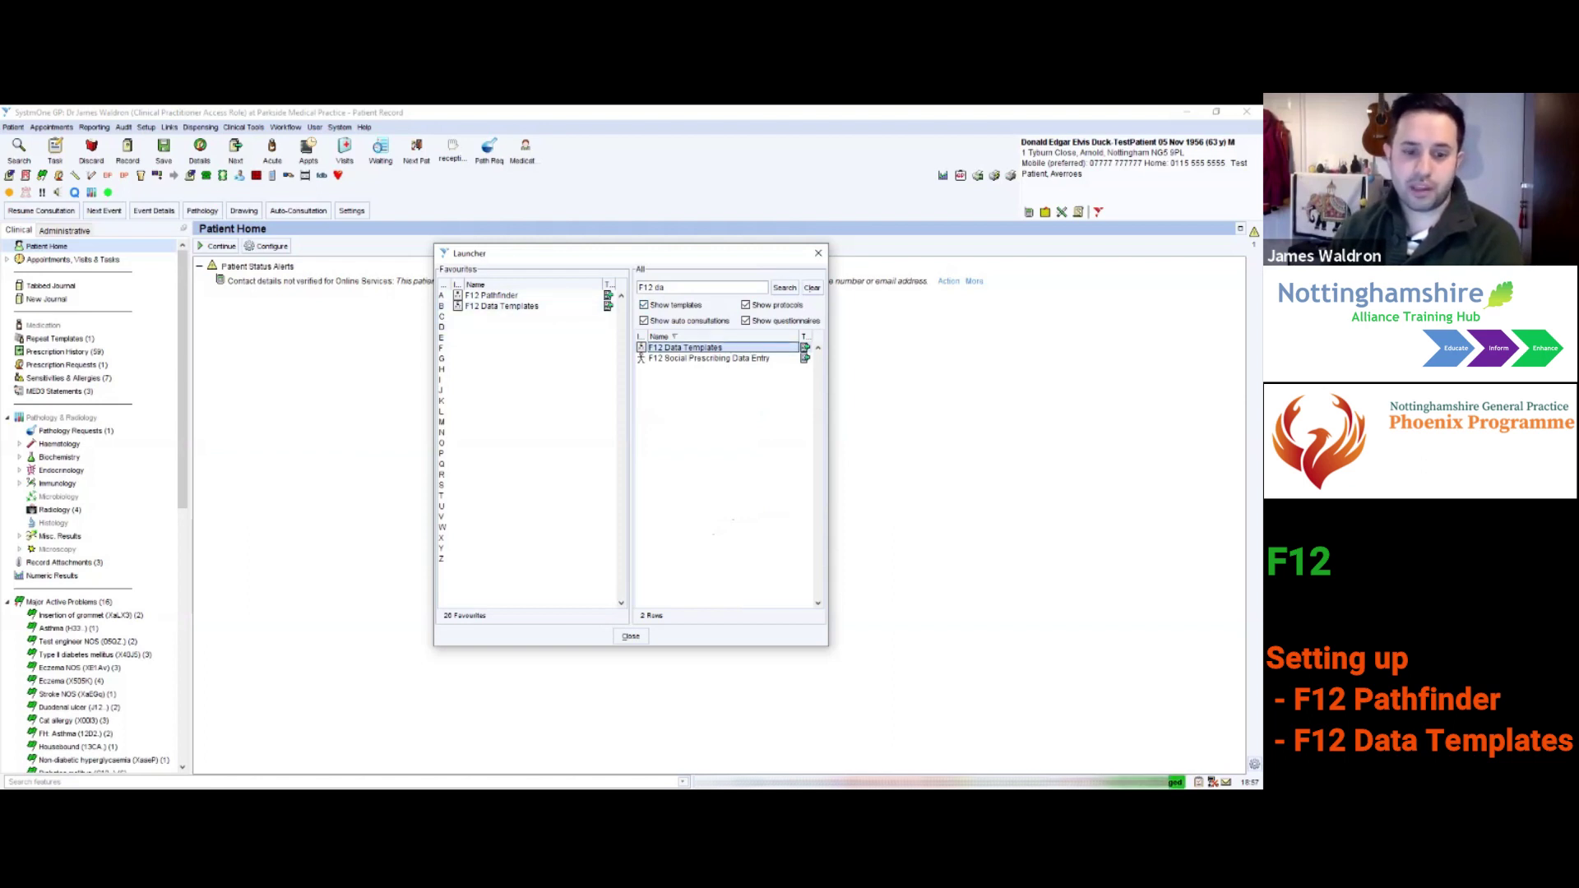
click(491, 295)
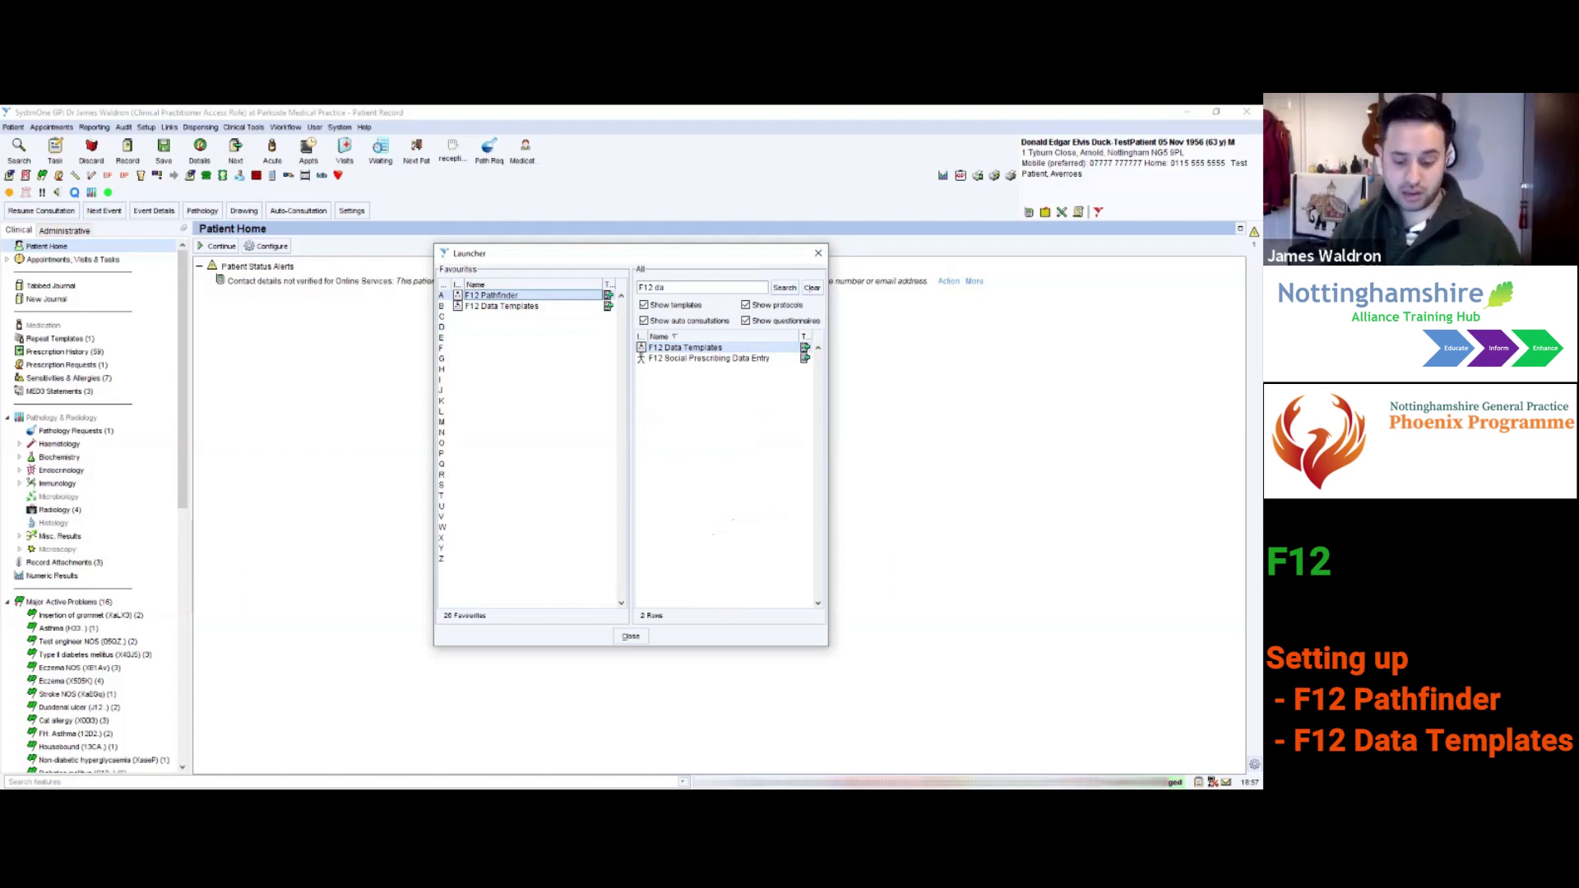
key(Escape)
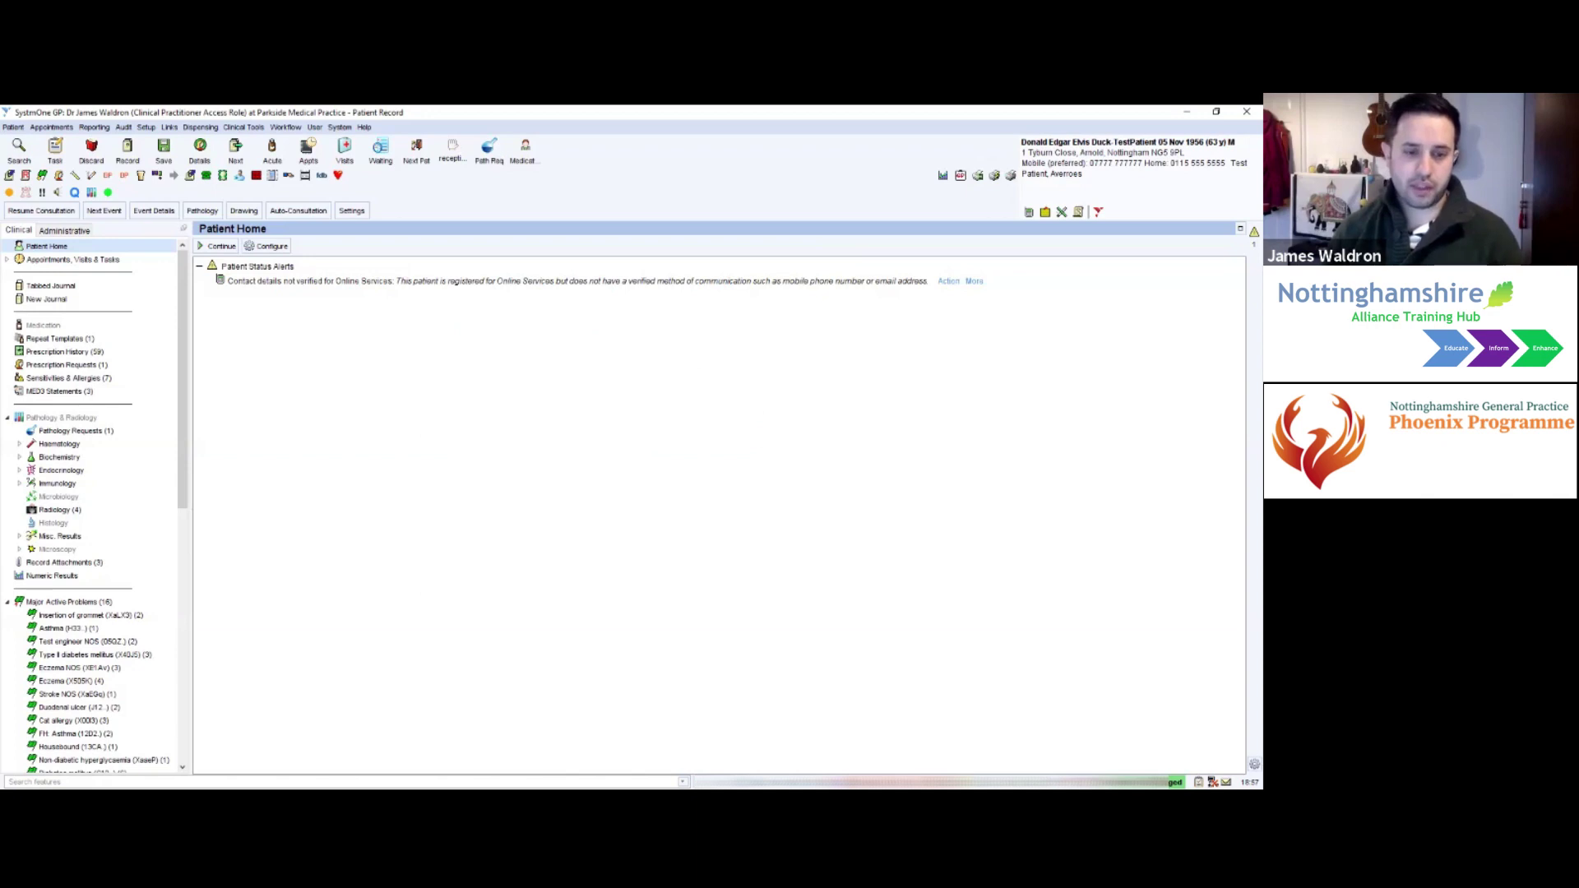
Open the Hepatology toolbox from F12 Pathfinder, examine the task types for a new referral task, and cancel it
key(F12)
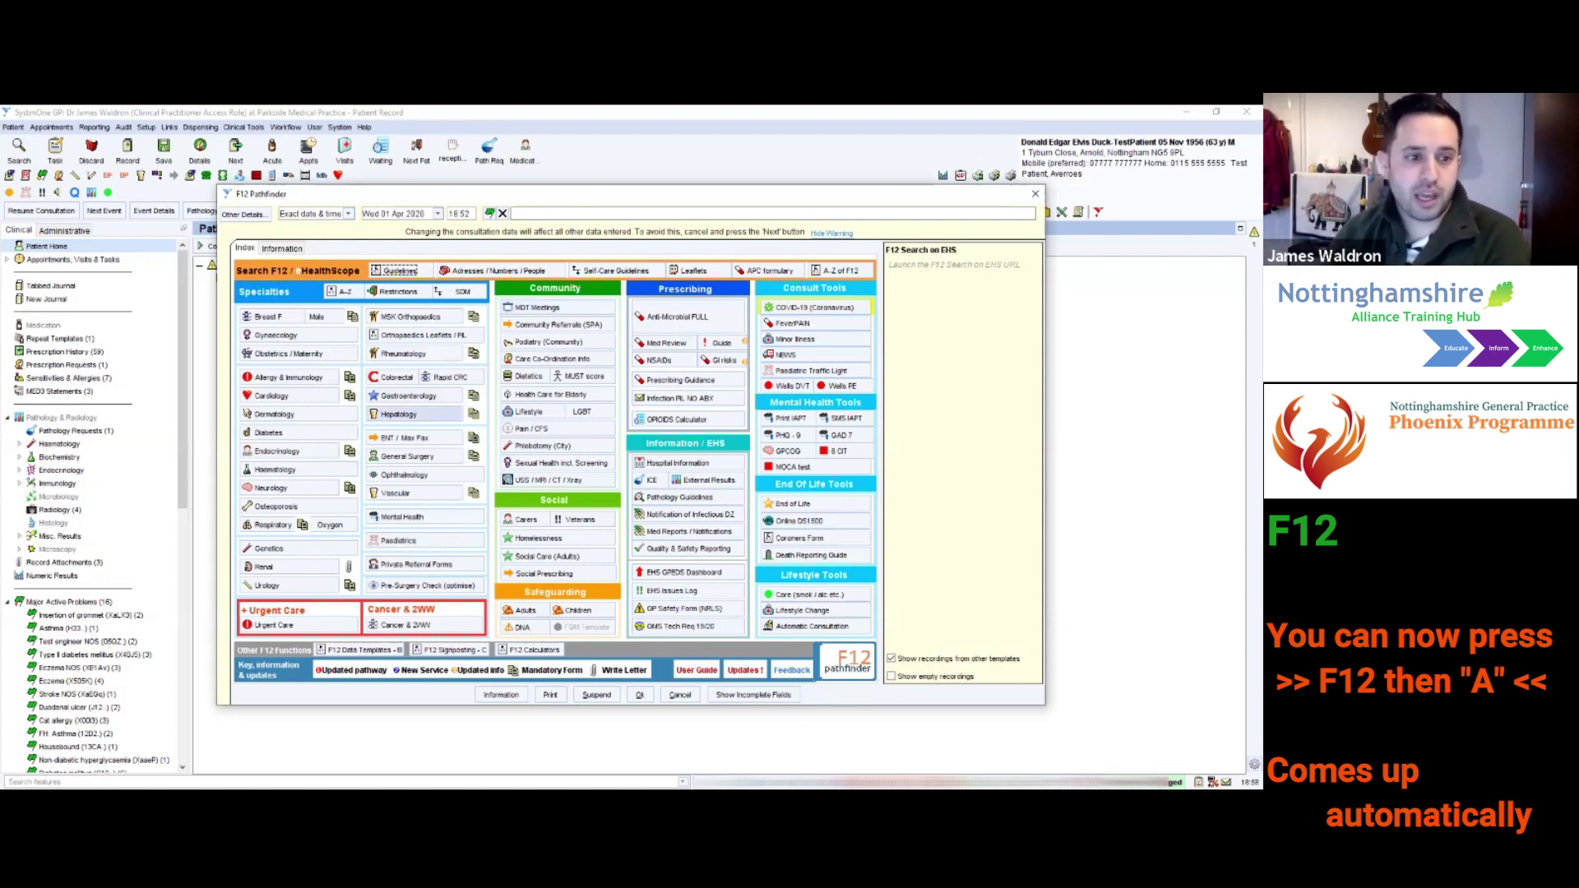
click(398, 413)
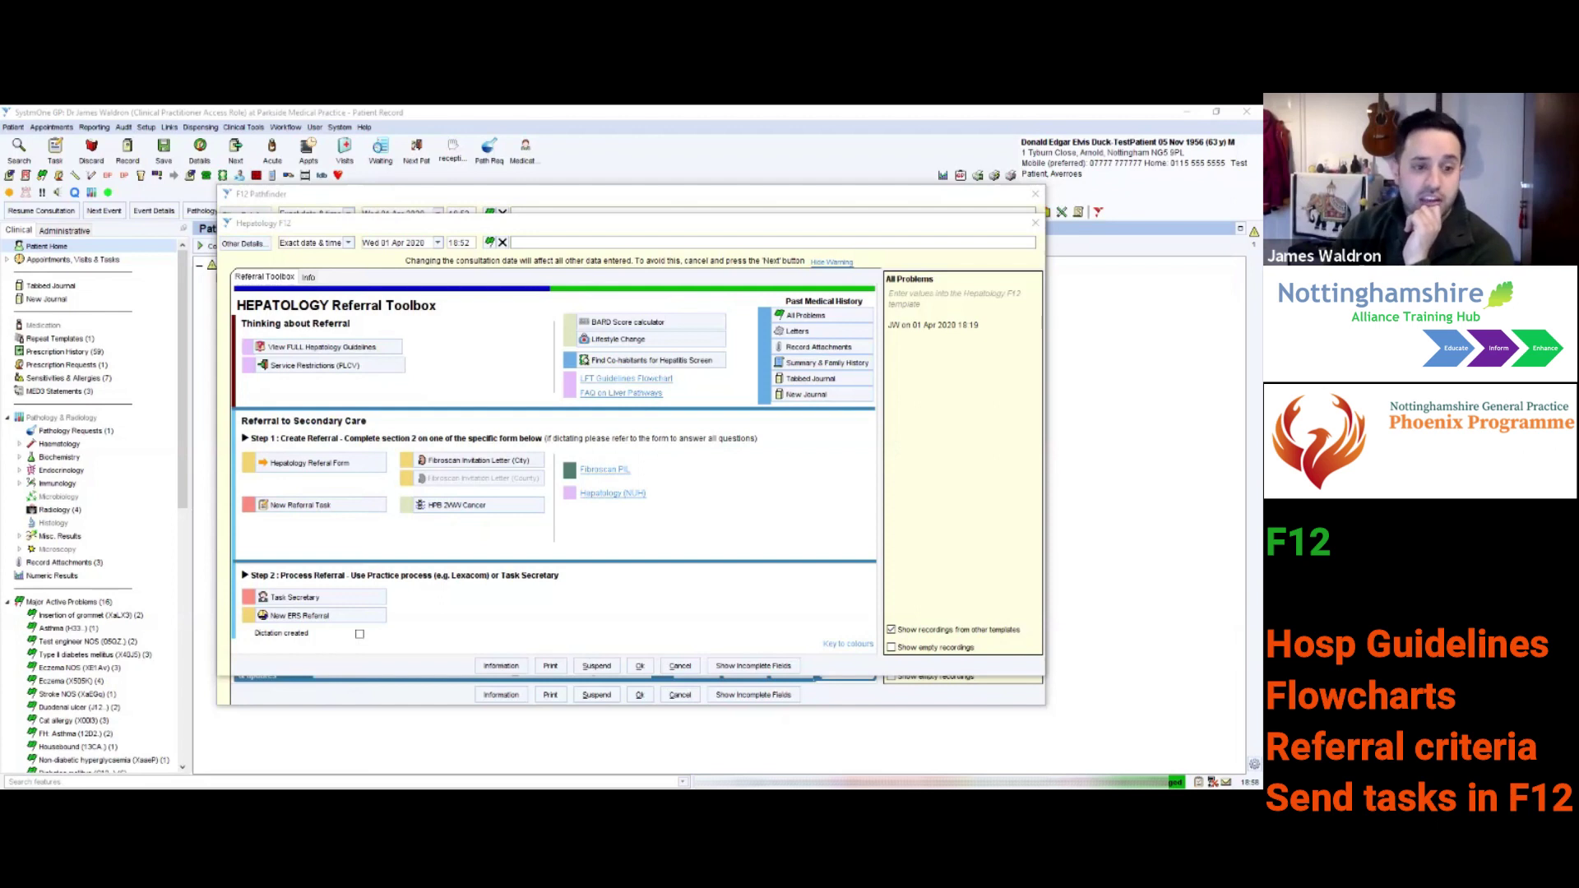
click(301, 504)
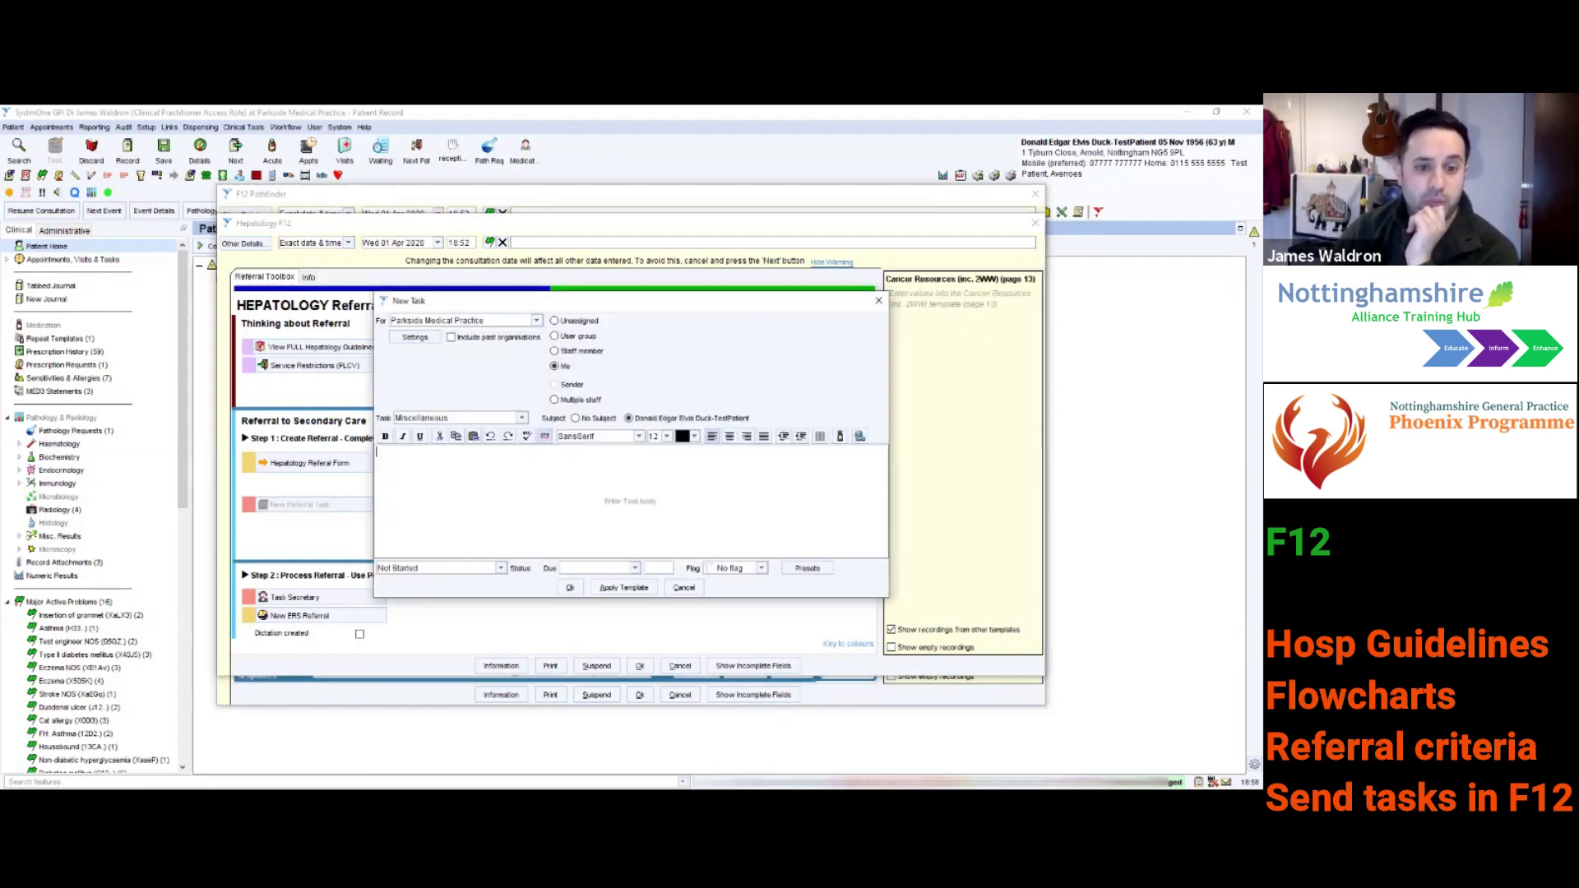
click(521, 418)
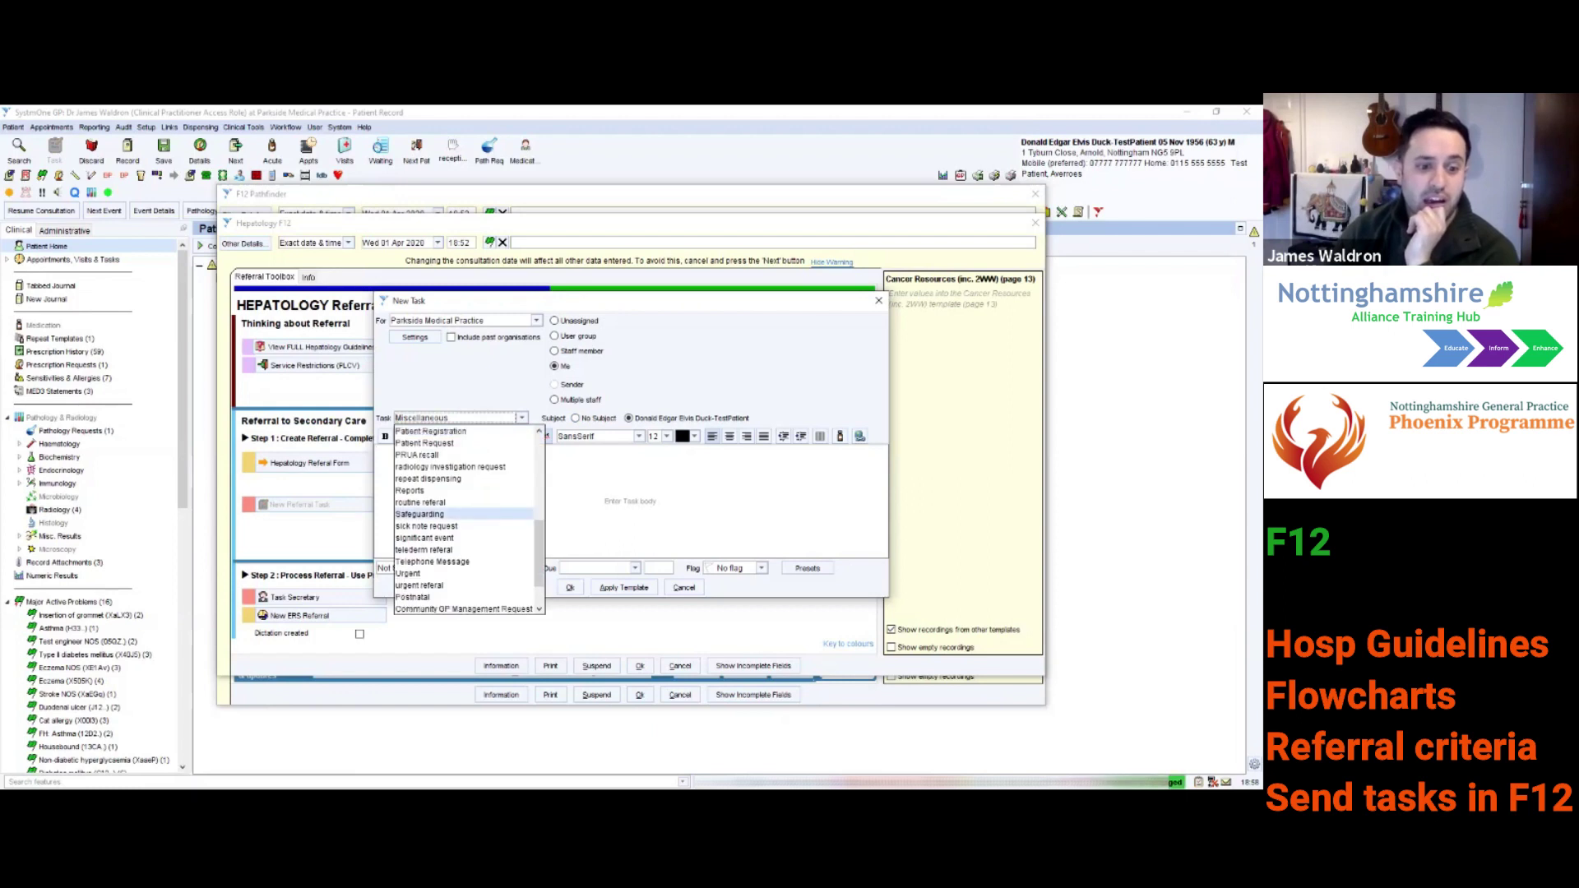
click(595, 515)
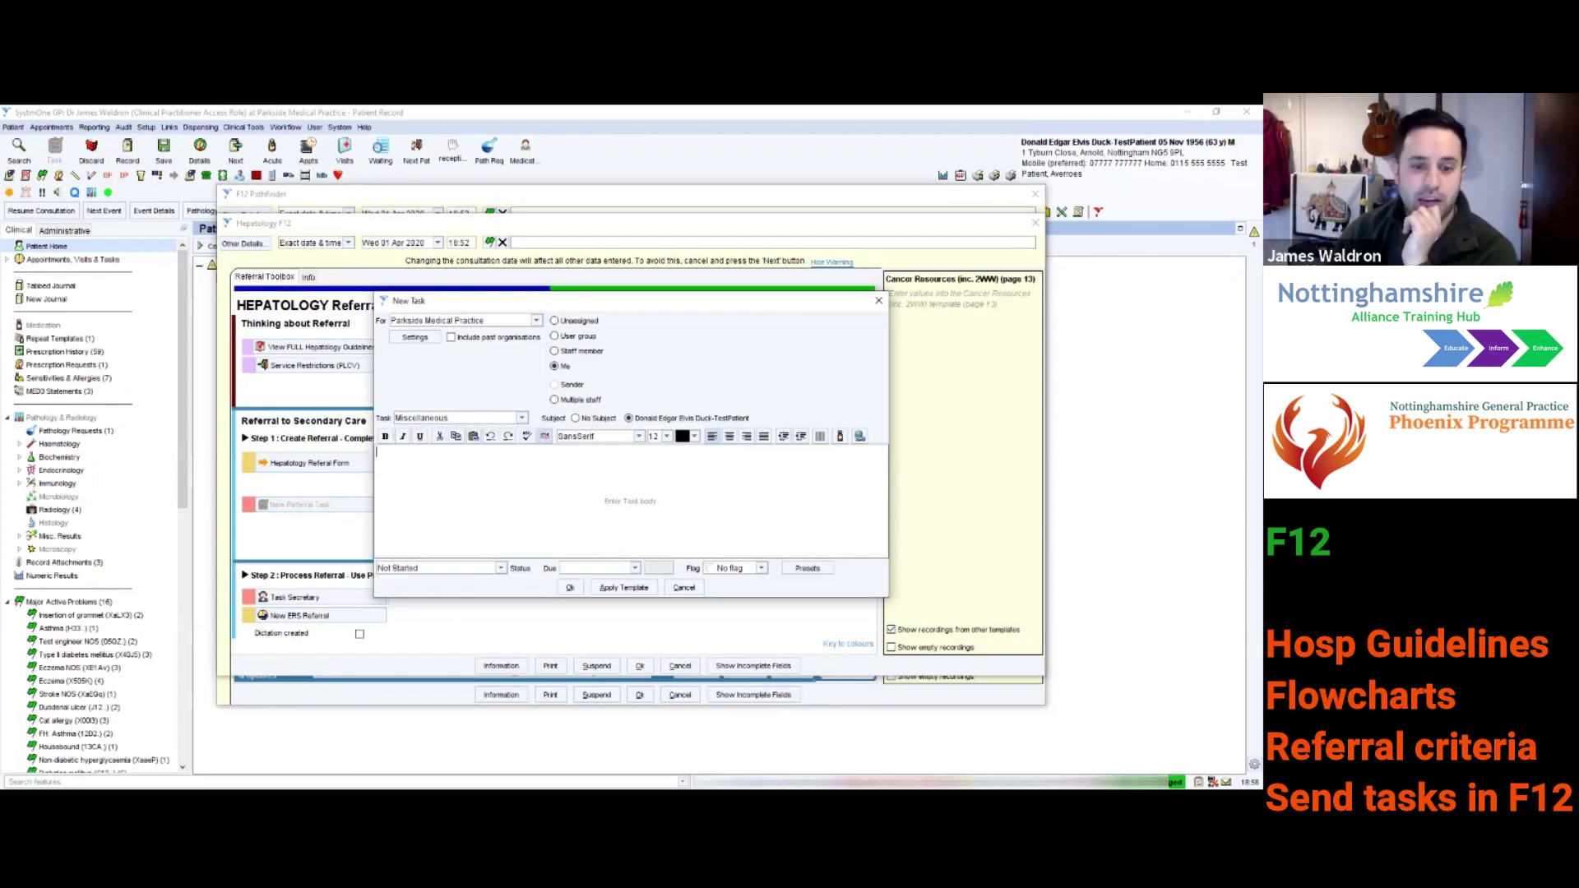
click(683, 587)
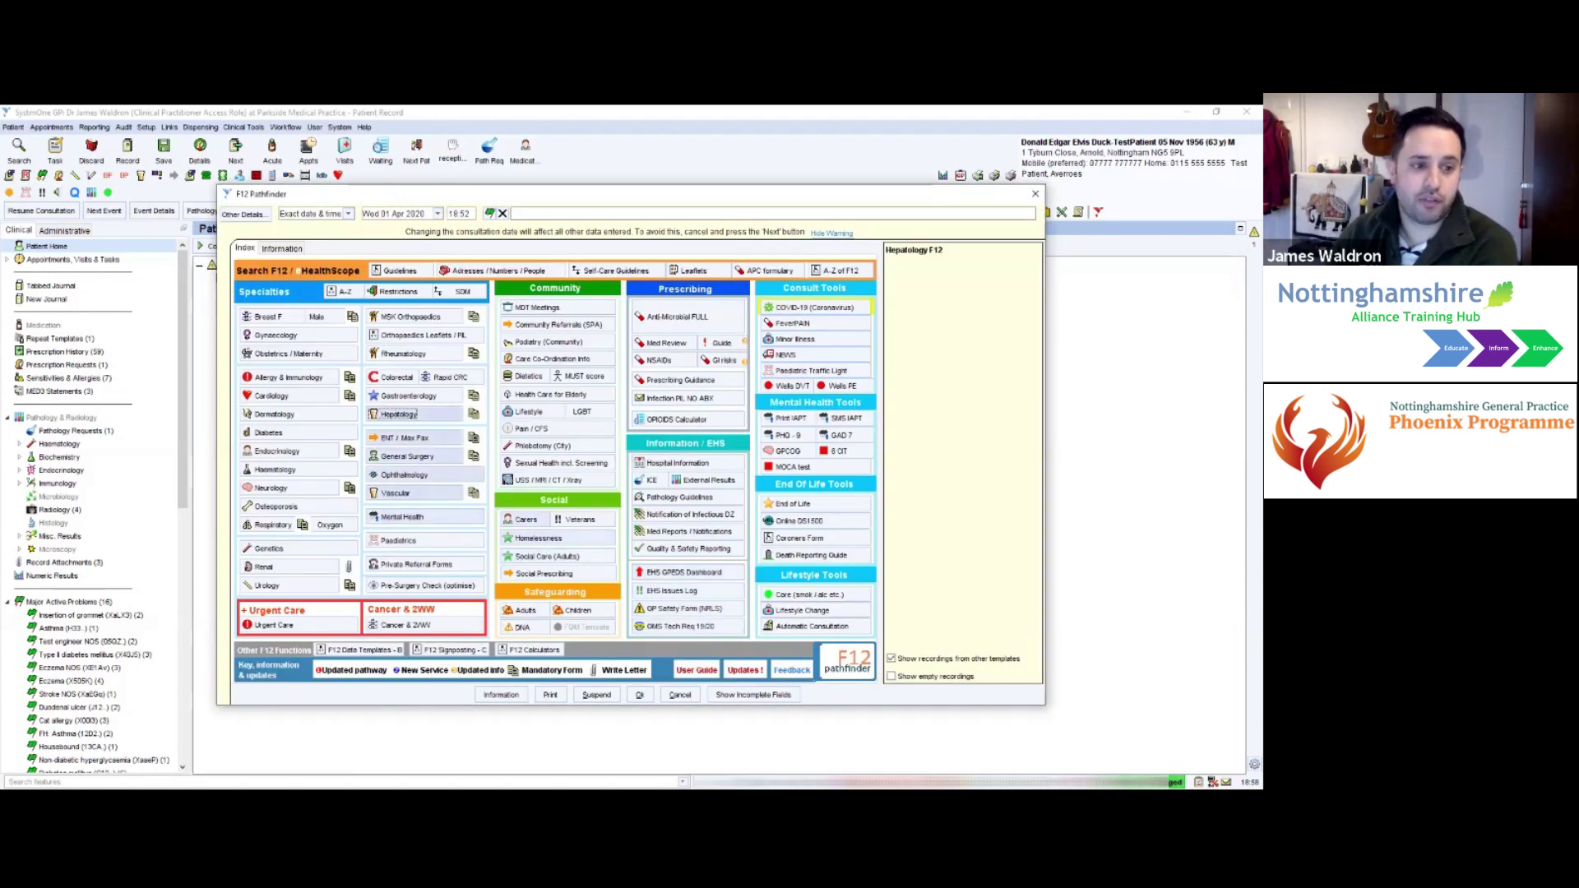
Open the Cancer & 2WW resources from F12 Pathfinder and try to view the Breast Female page
click(405, 625)
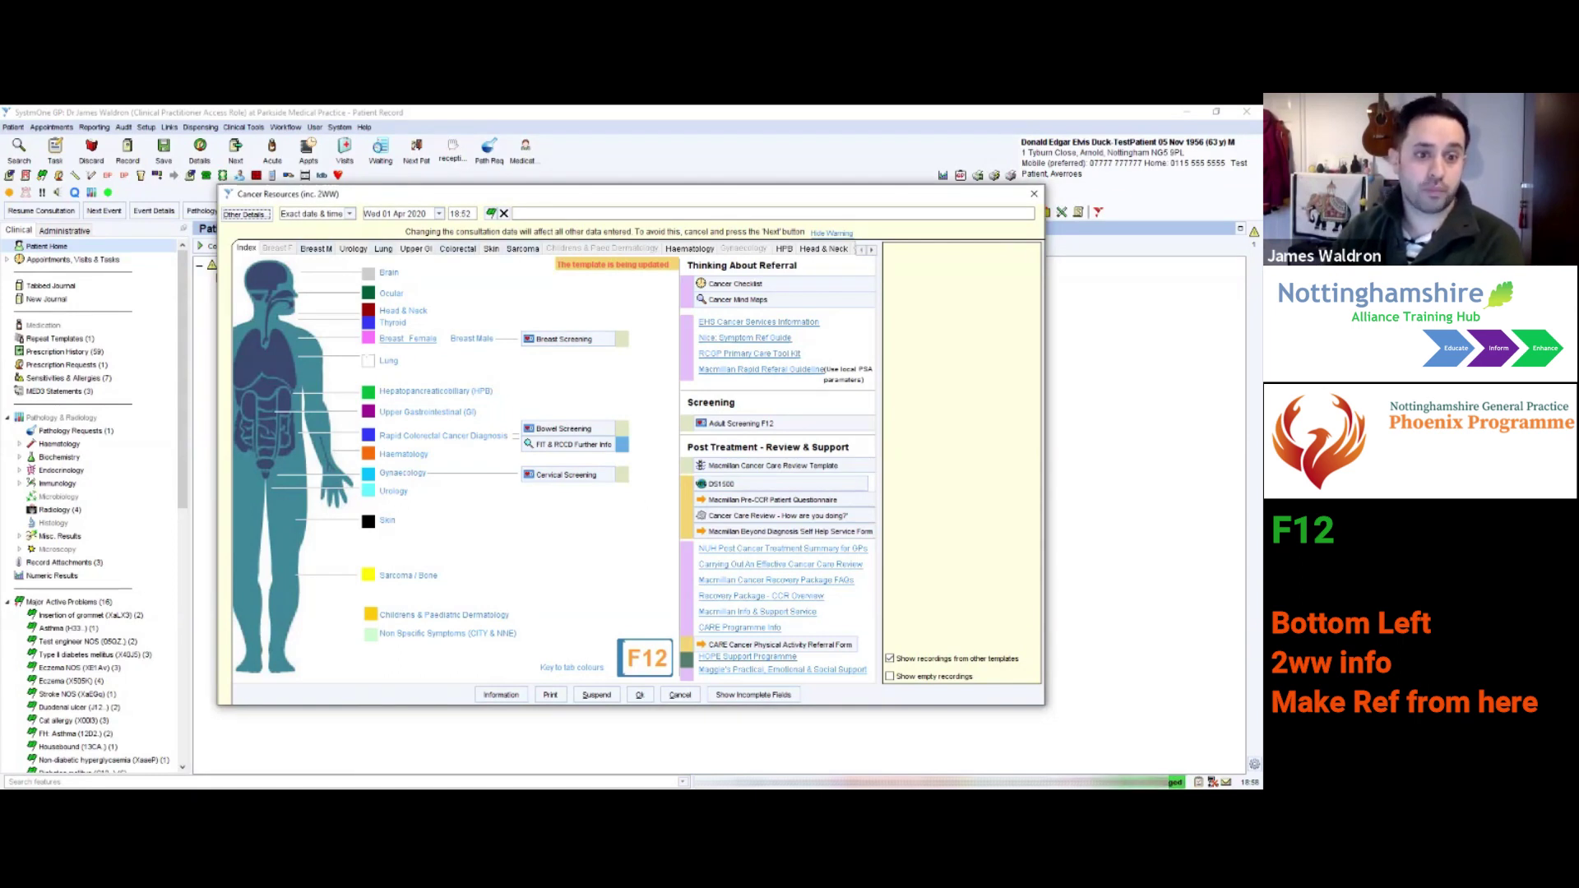
click(407, 338)
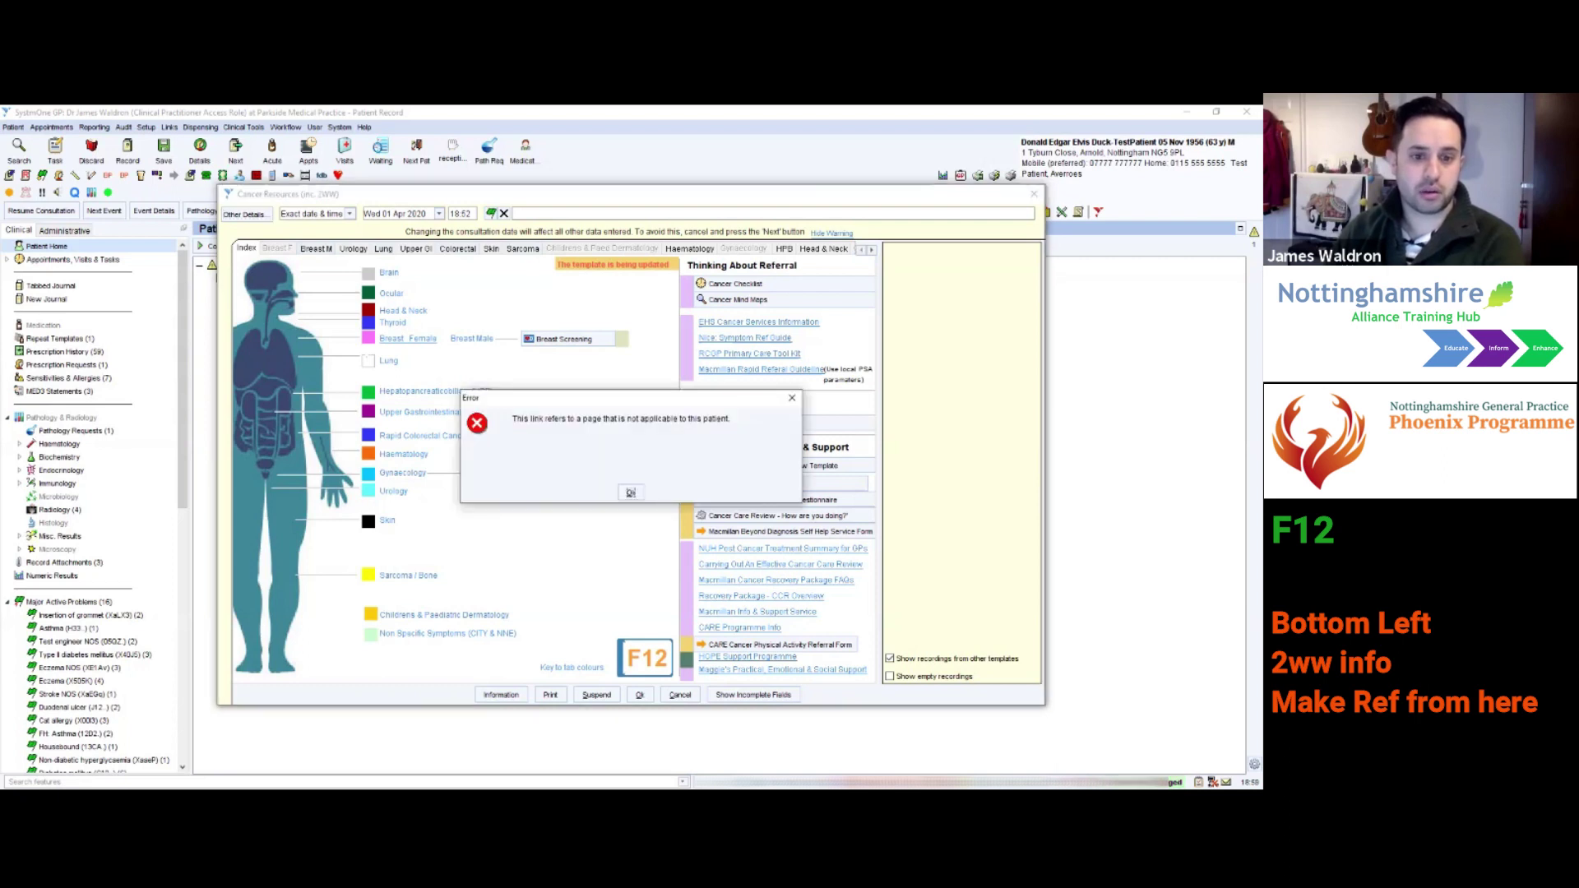
click(631, 492)
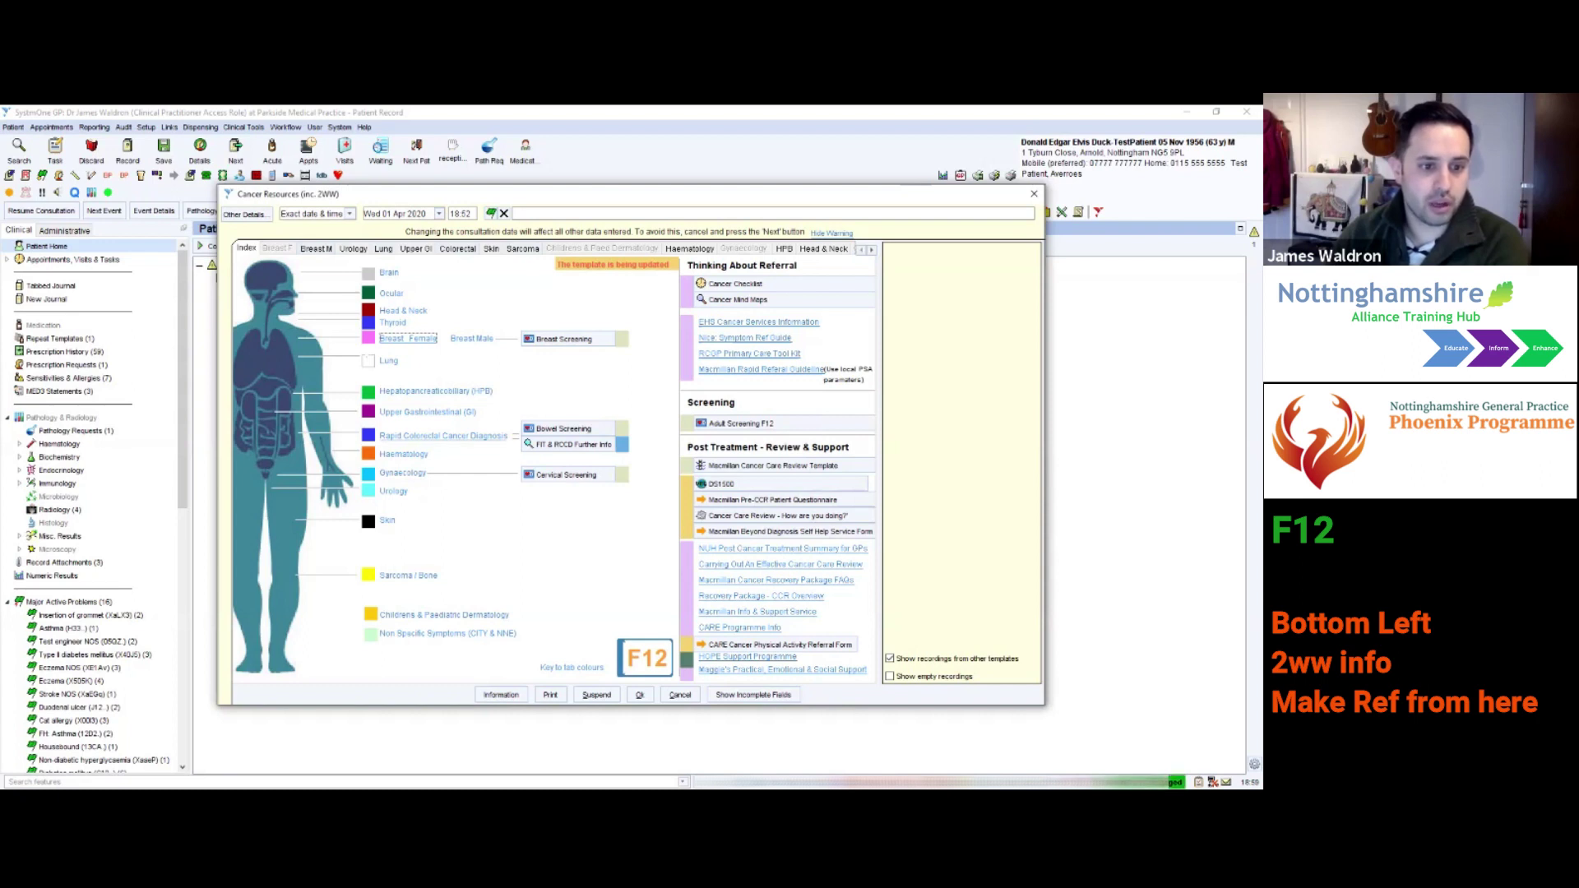
View the Rapid Colorectal Cancer Diagnosis, Lung, Urology and Breast Male referral criteria in the cancer resources
click(443, 436)
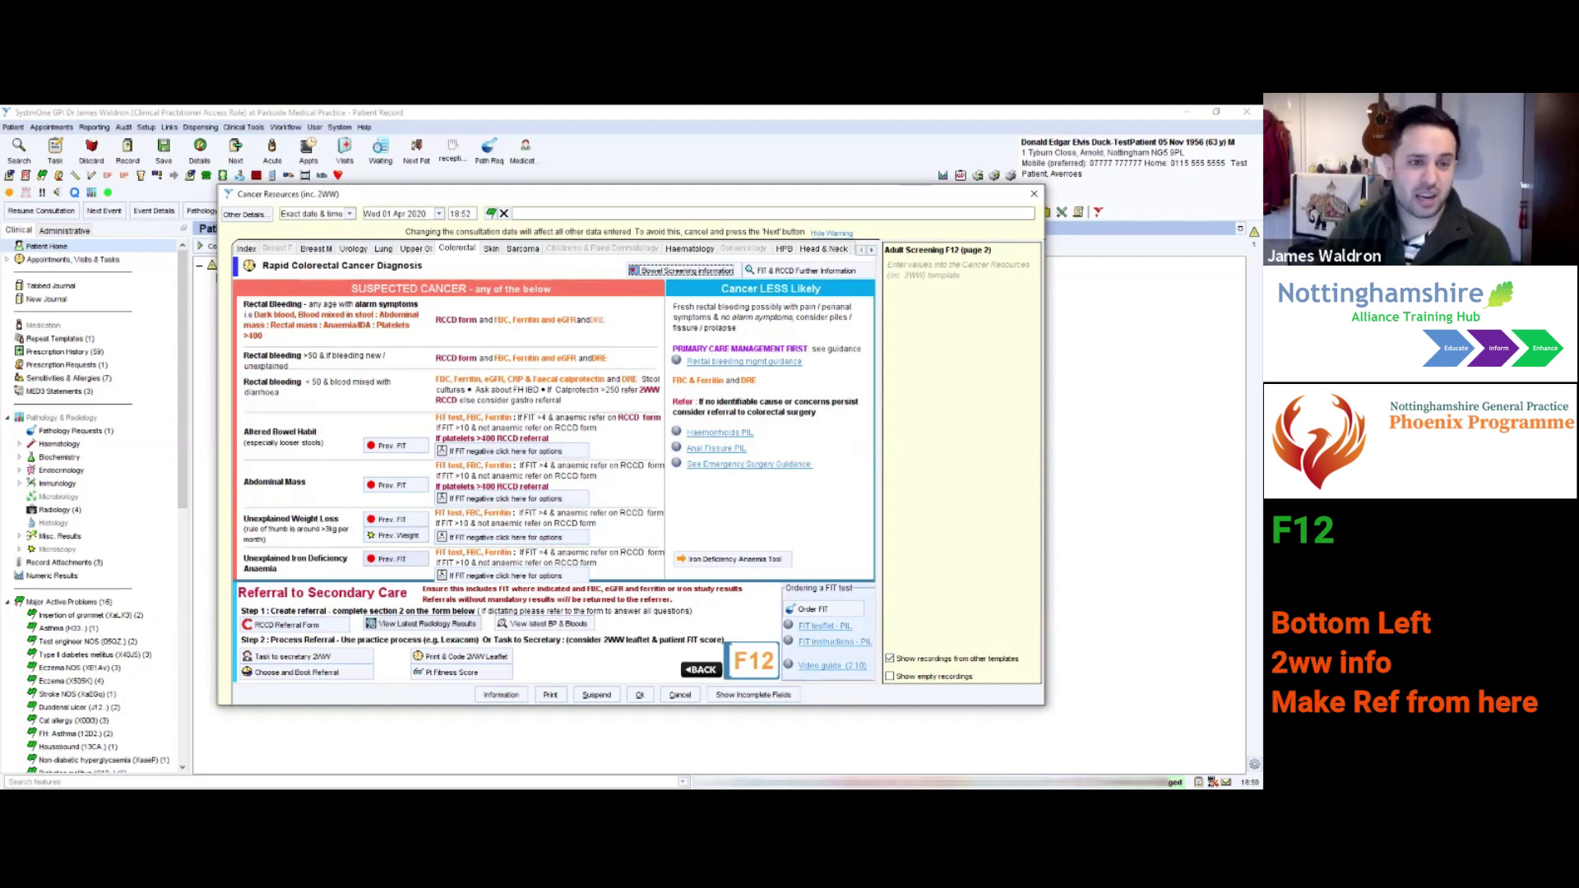
click(383, 249)
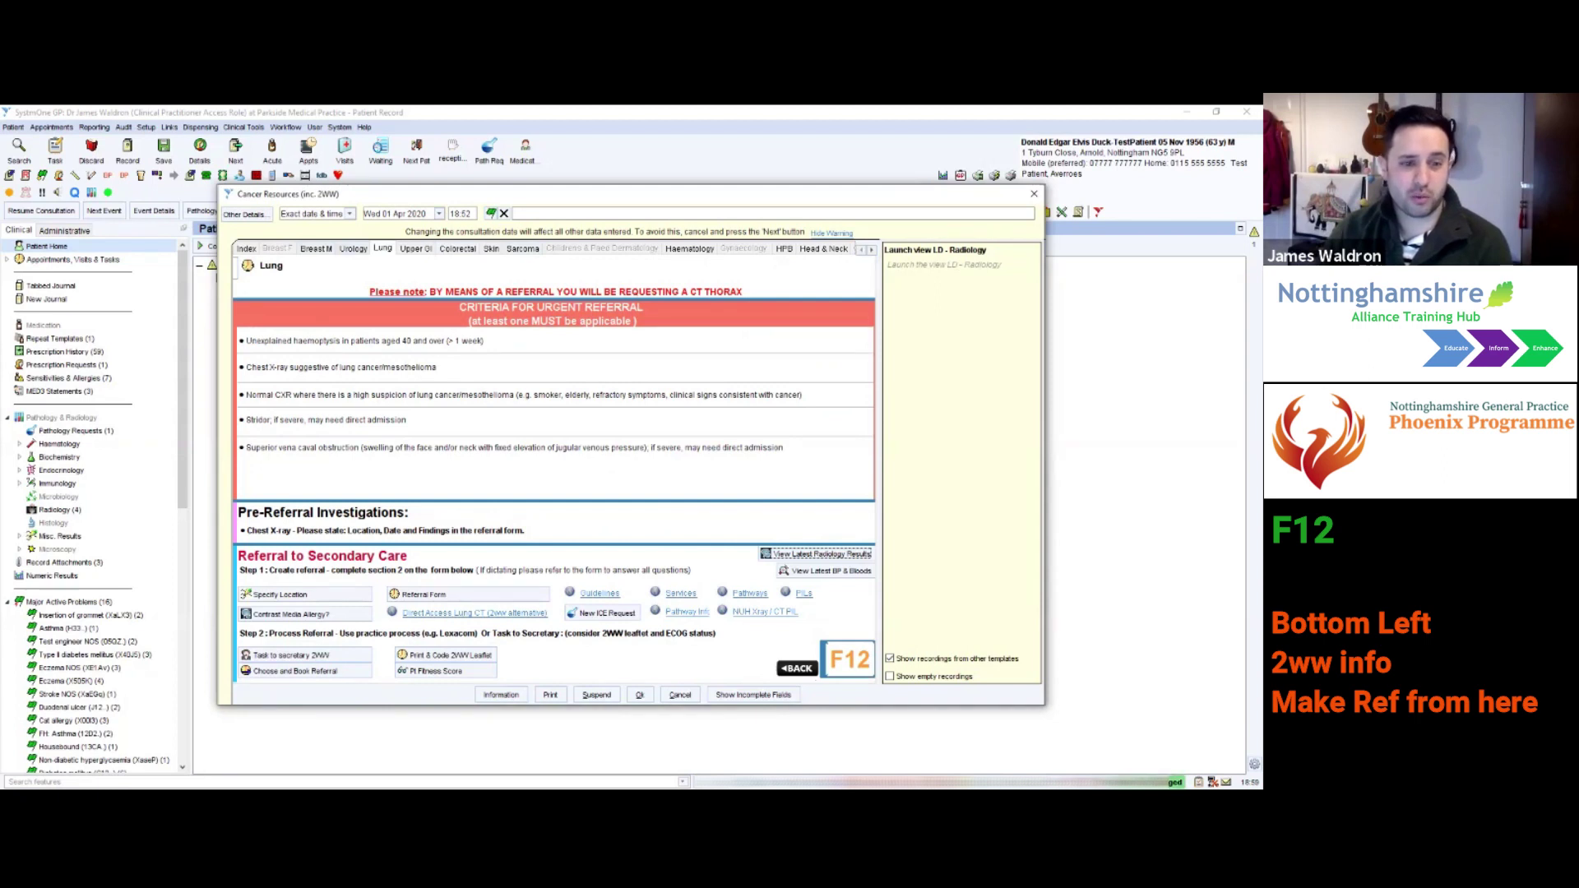
click(352, 248)
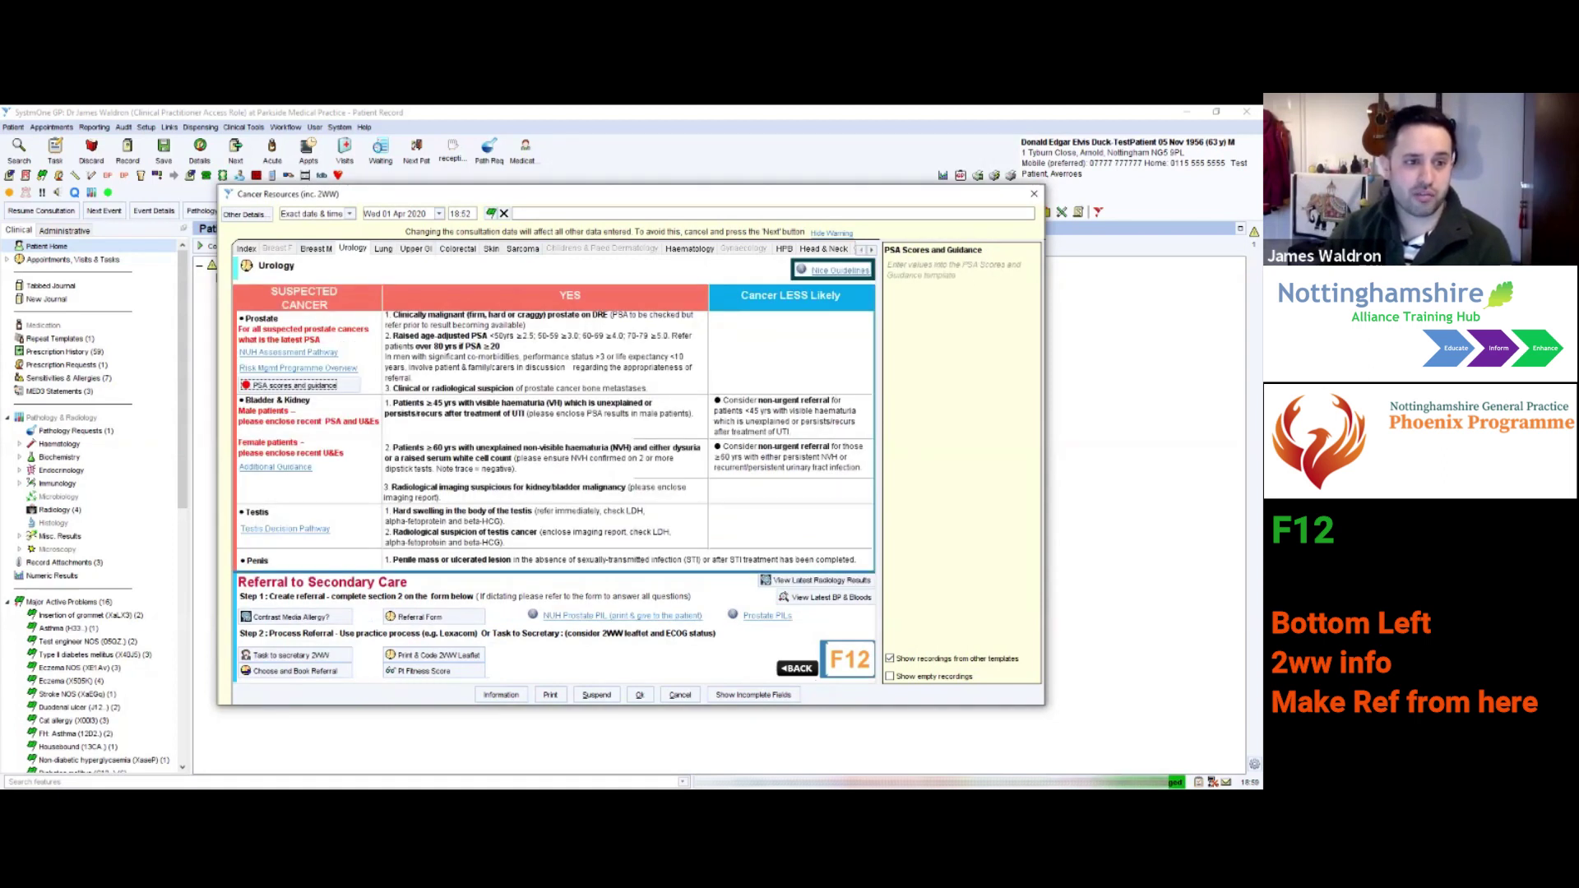
click(315, 248)
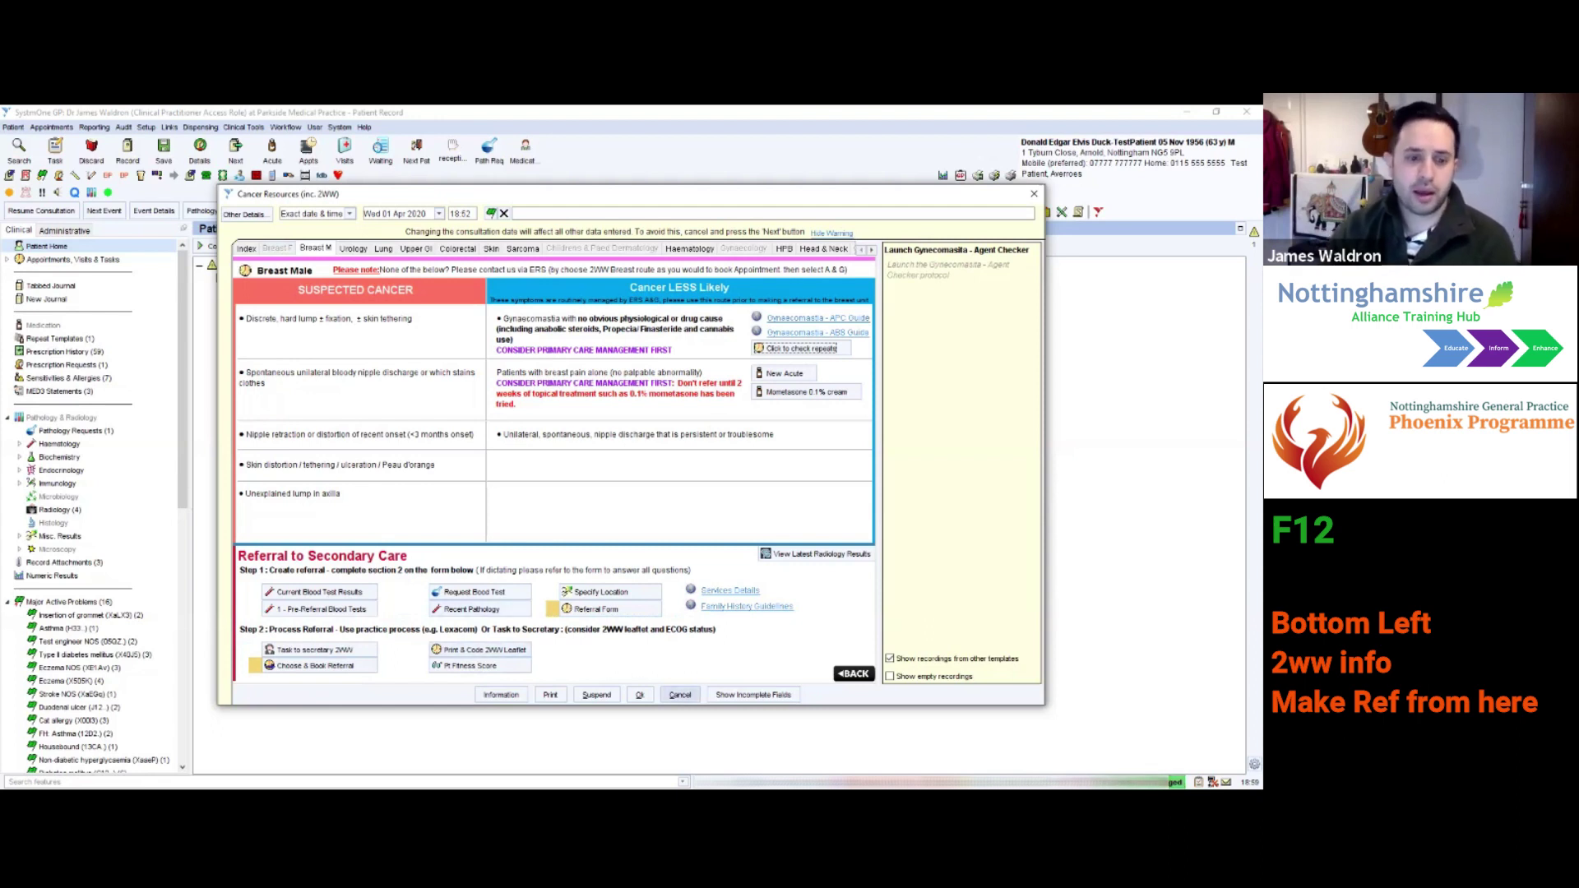
Leave the cancer resources and F12 Pathfinder without saving and resume the patient's consultation
click(680, 695)
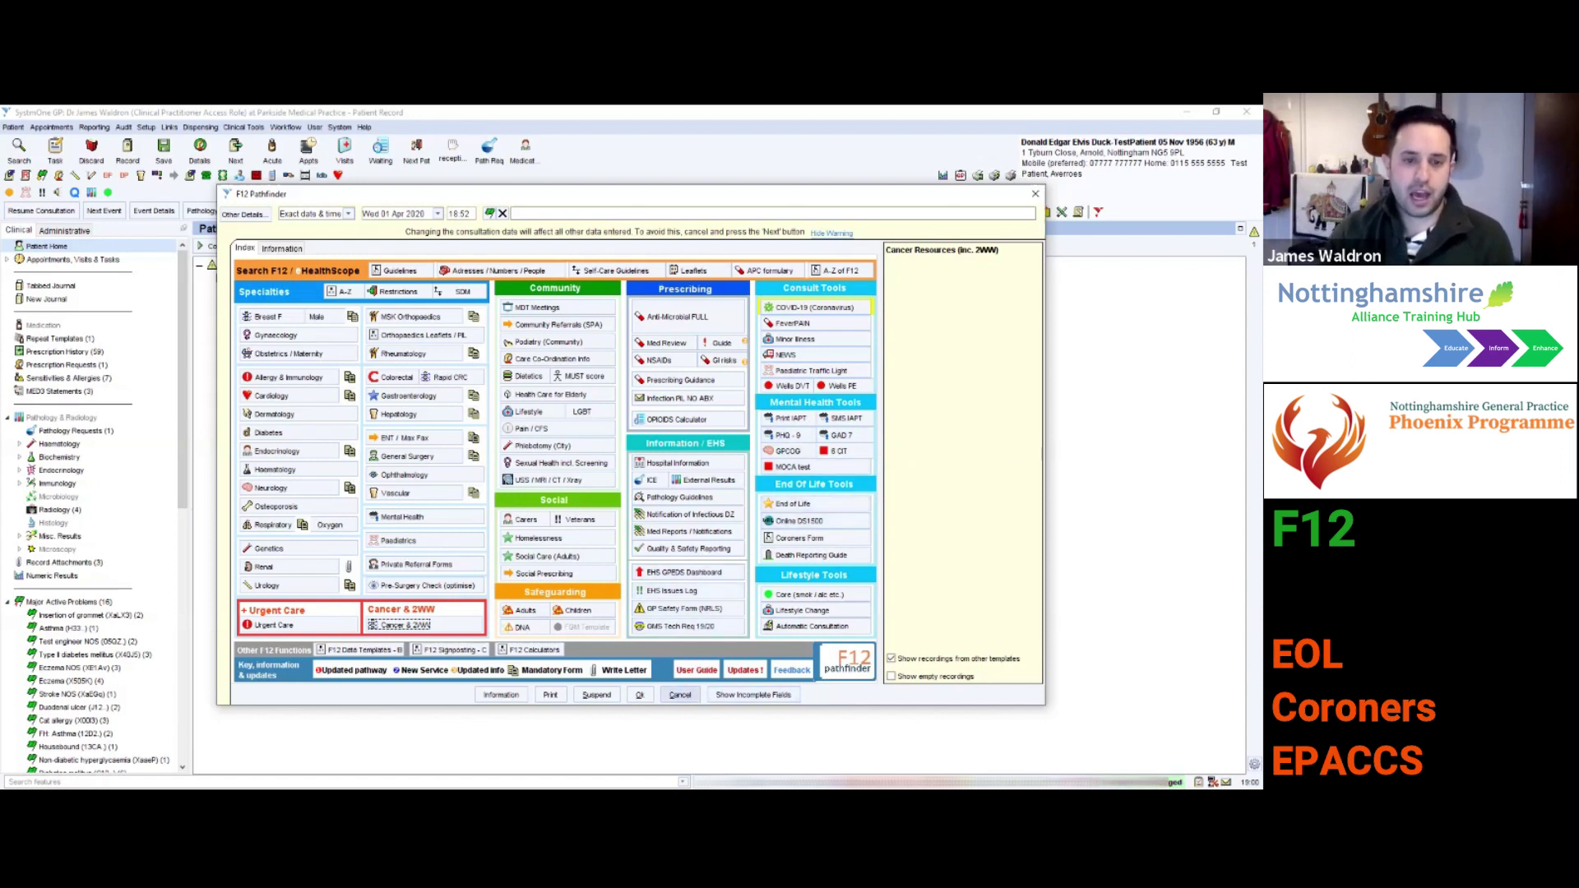
click(680, 695)
click(41, 210)
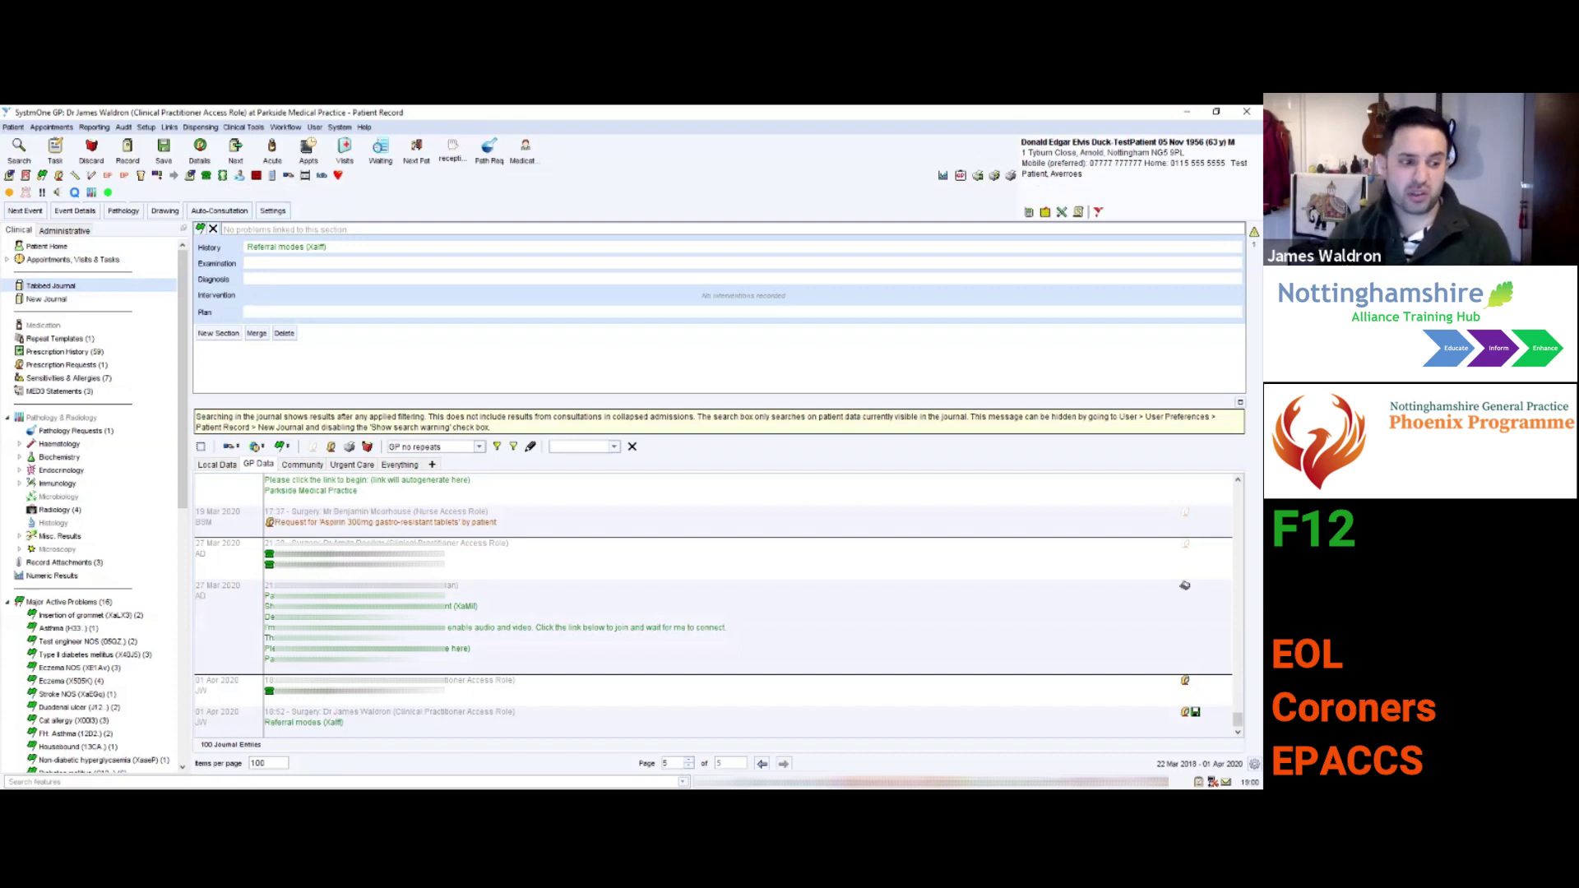
Search the features for "GPCOG", open the GPCOG (Notts) template, and close it without recording anything
key(F12)
text(G)
key(BackSpace)
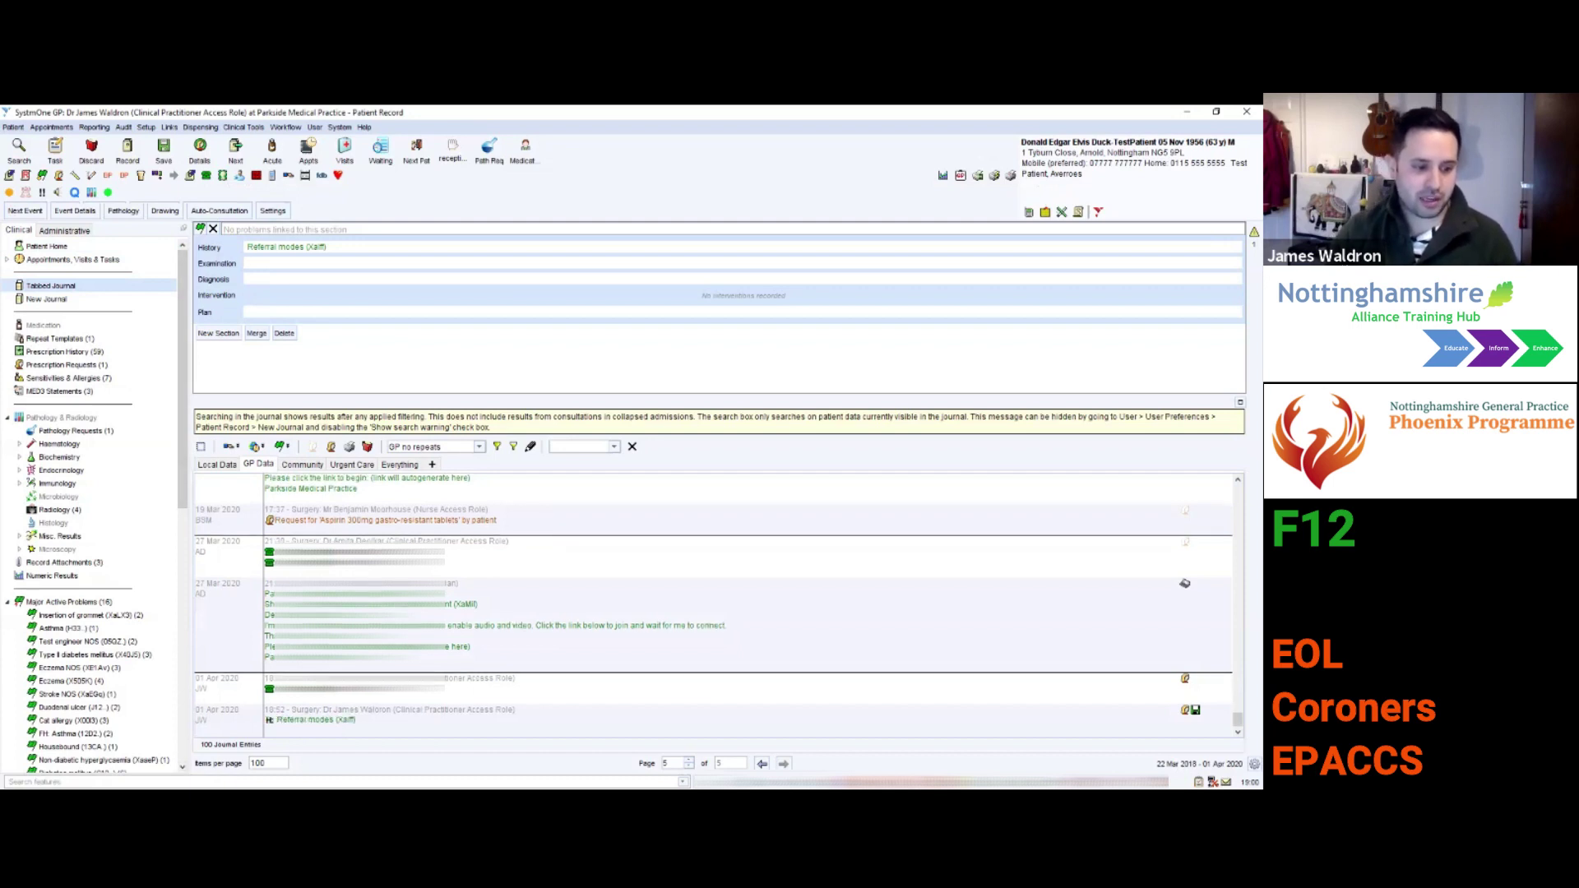
text(GPCOG)
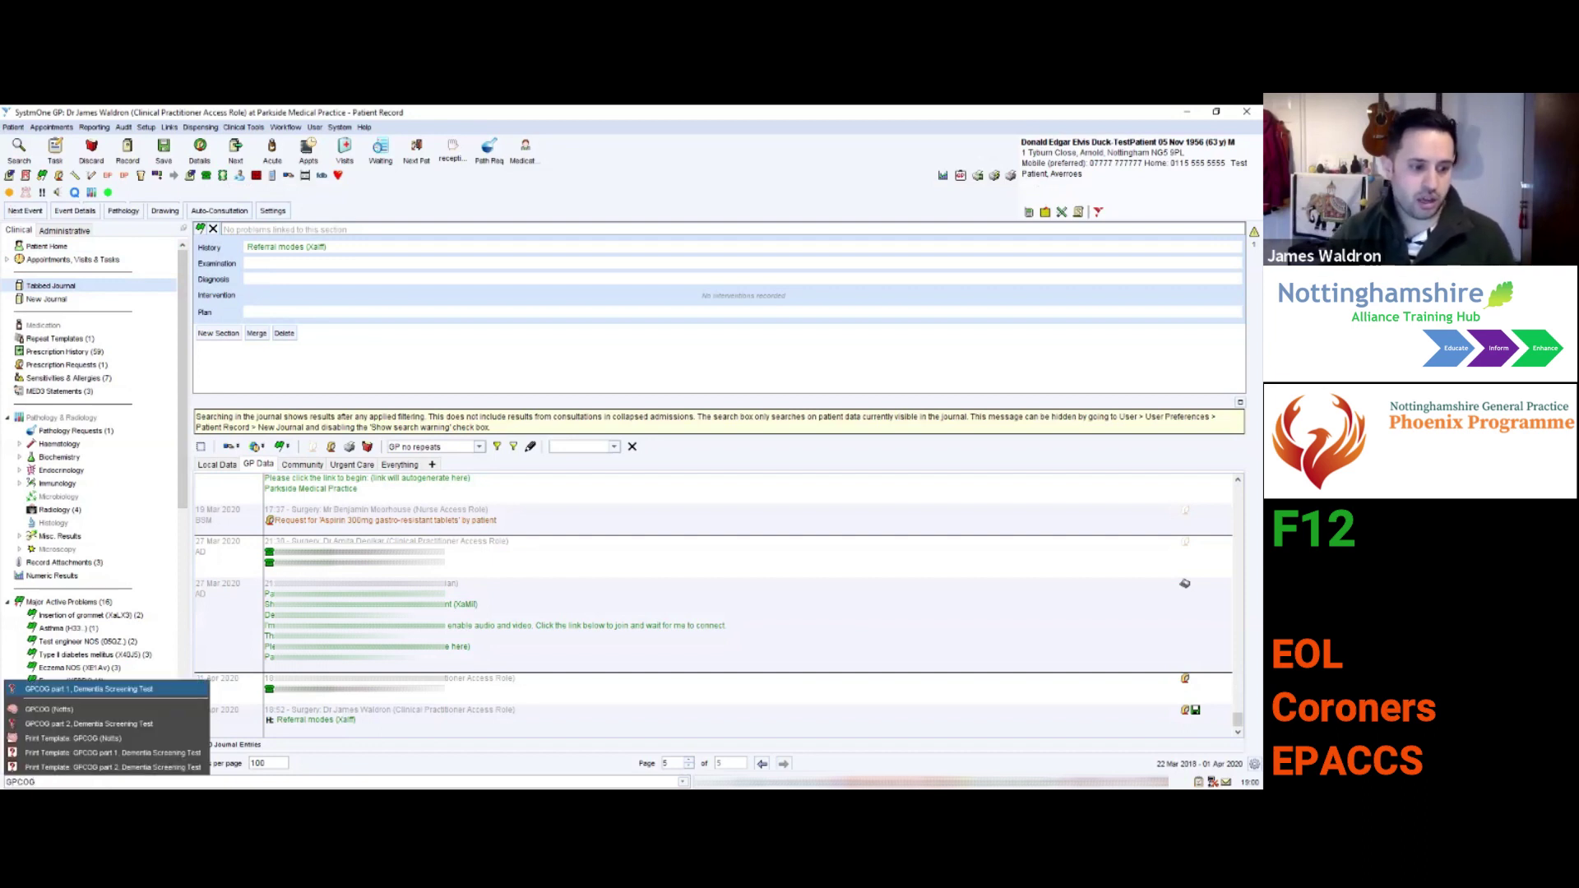
key(Down)
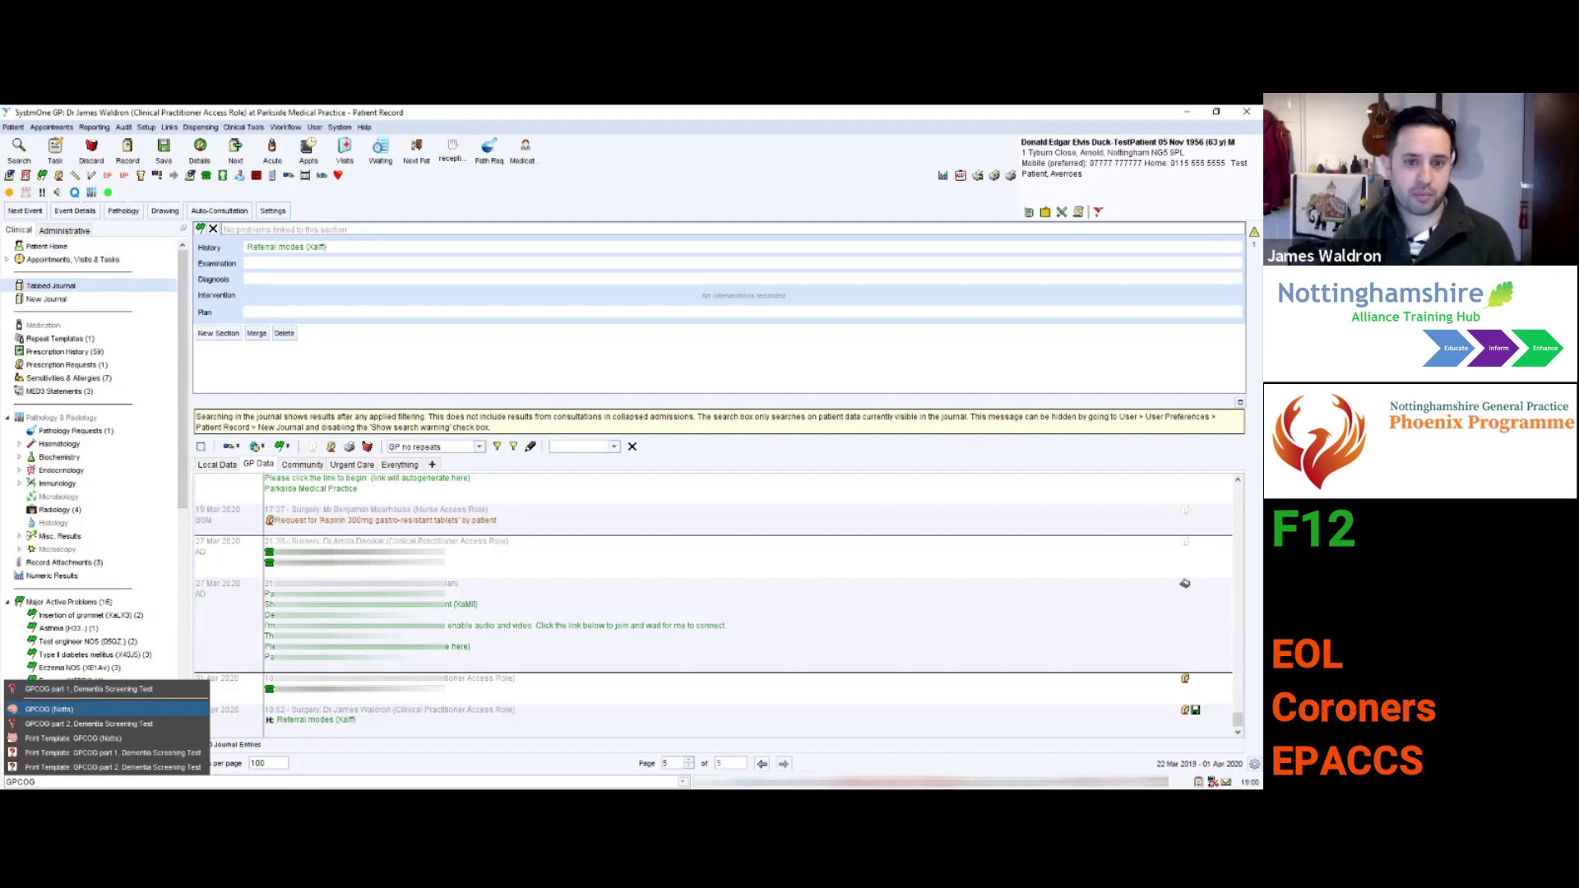
key(Return)
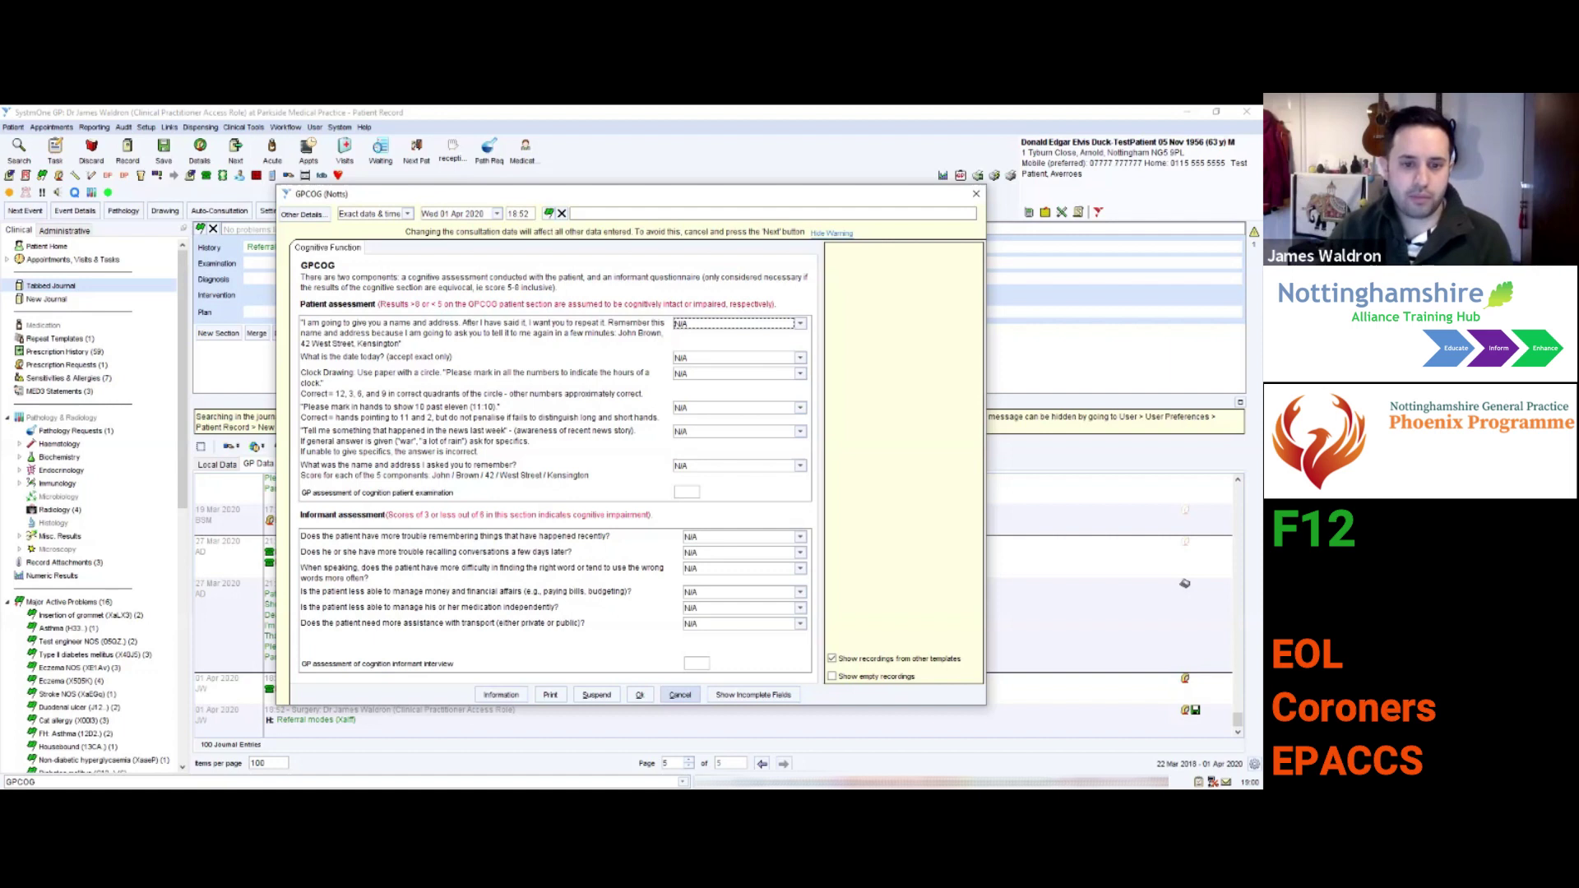
click(681, 694)
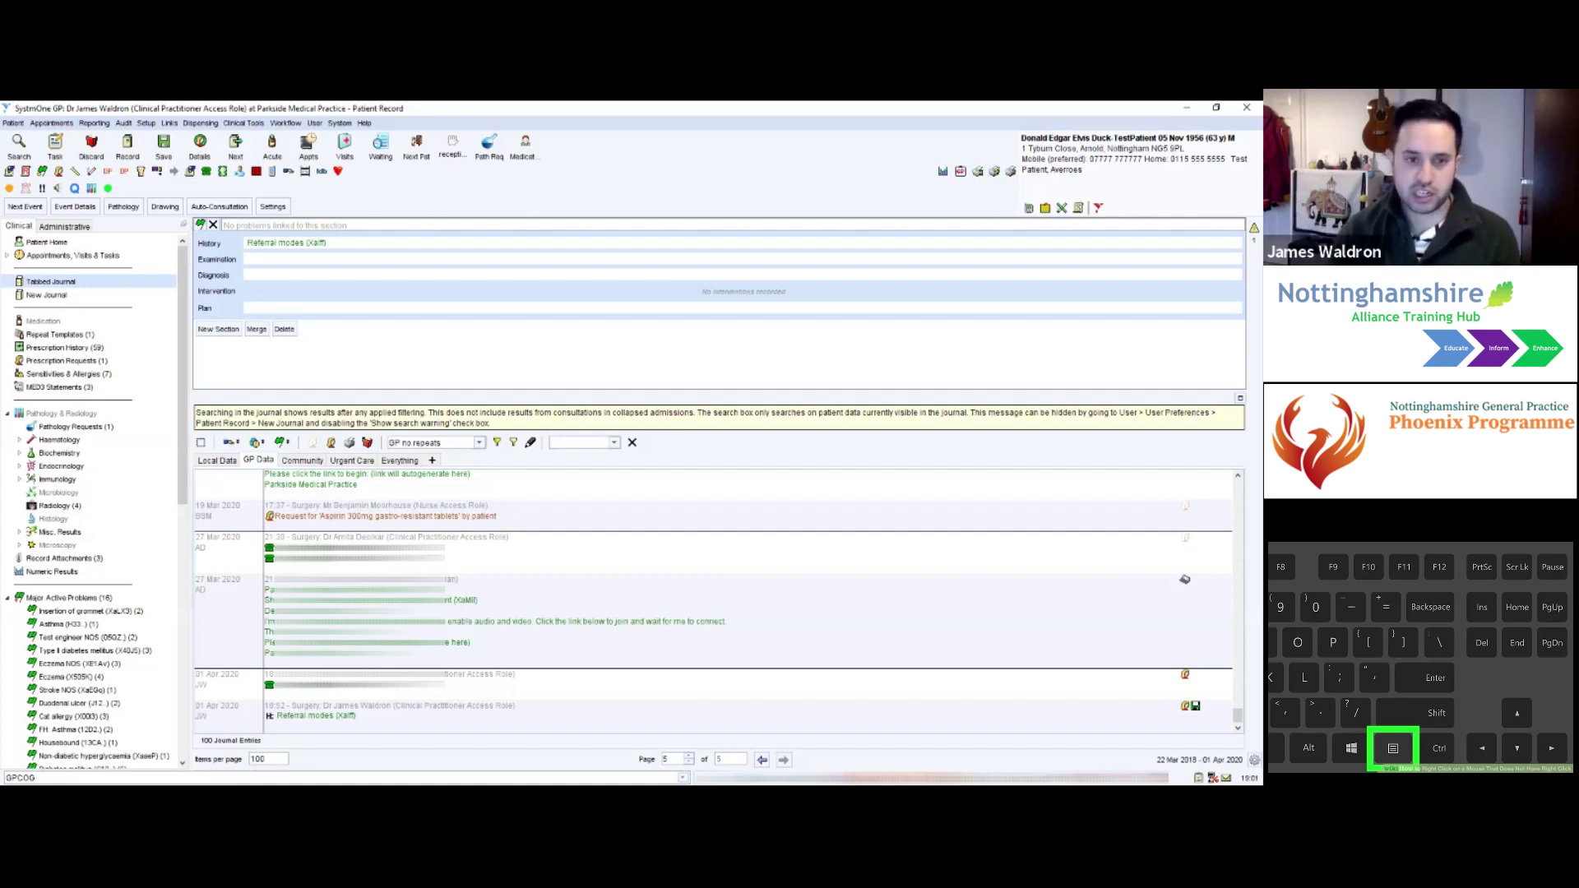
Insert the Asthma (H33..) Read code in the consultation's Diagnosis field by searching for "asthma", and delete it again
key(Menu)
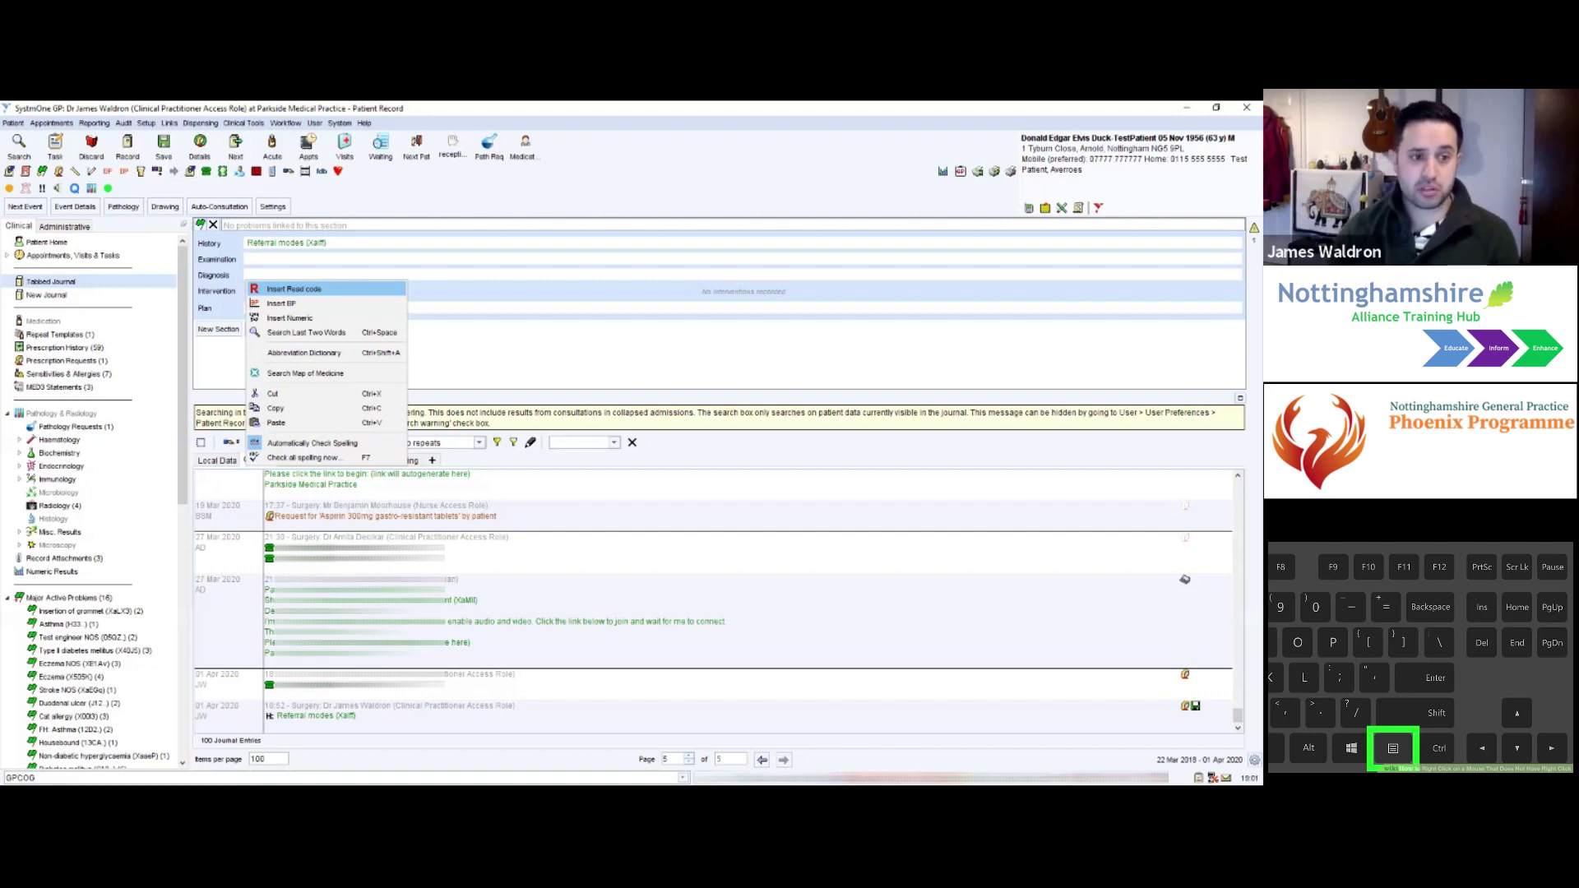
key(Return)
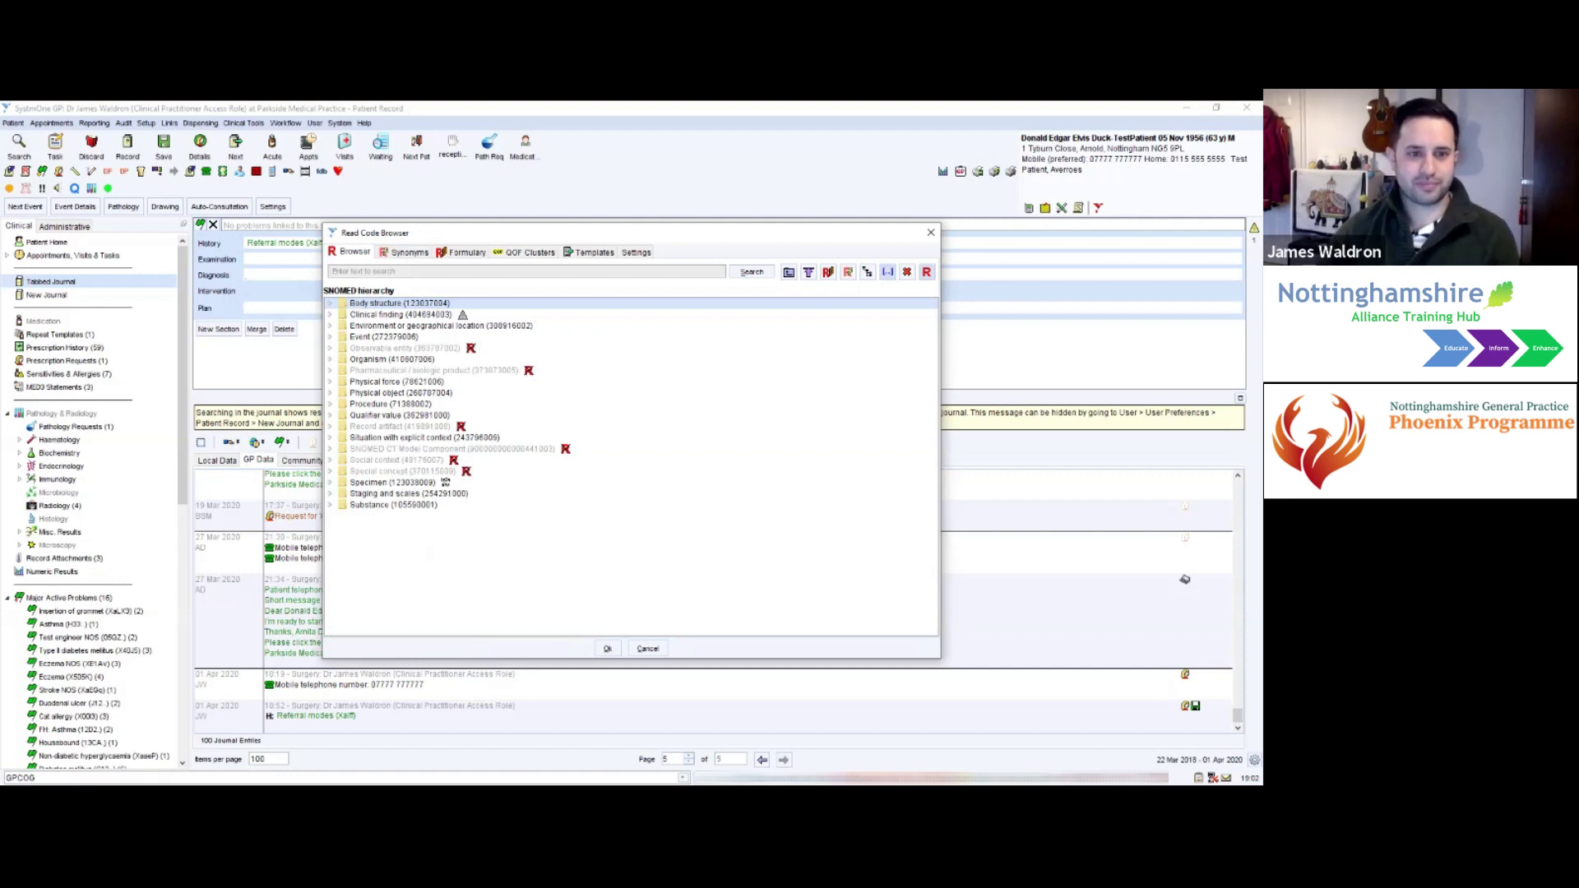
text(asthma)
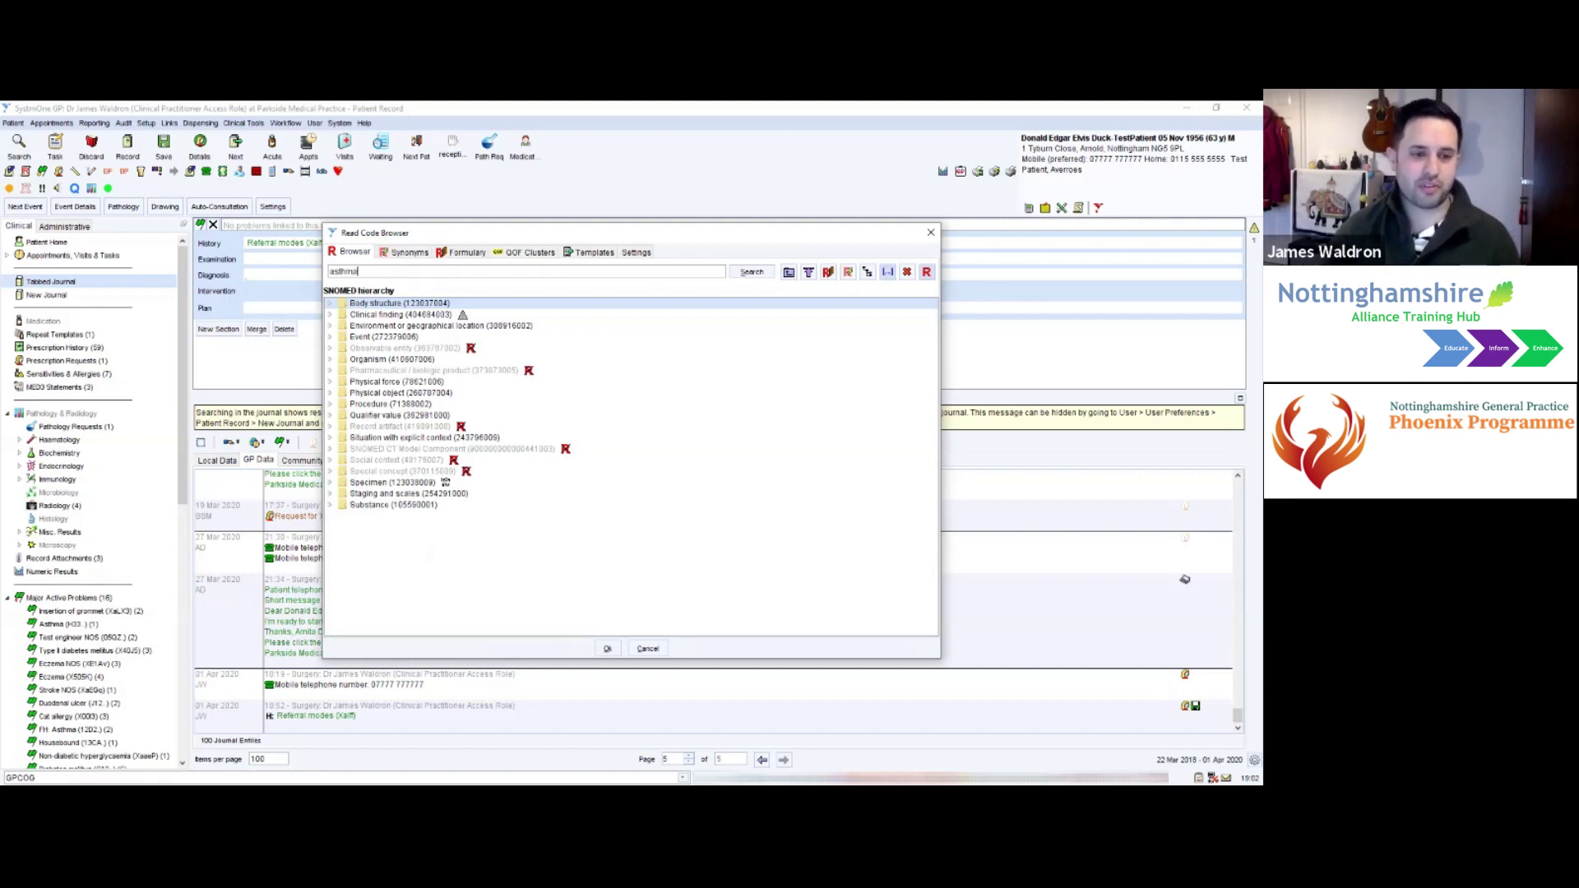
key(Return)
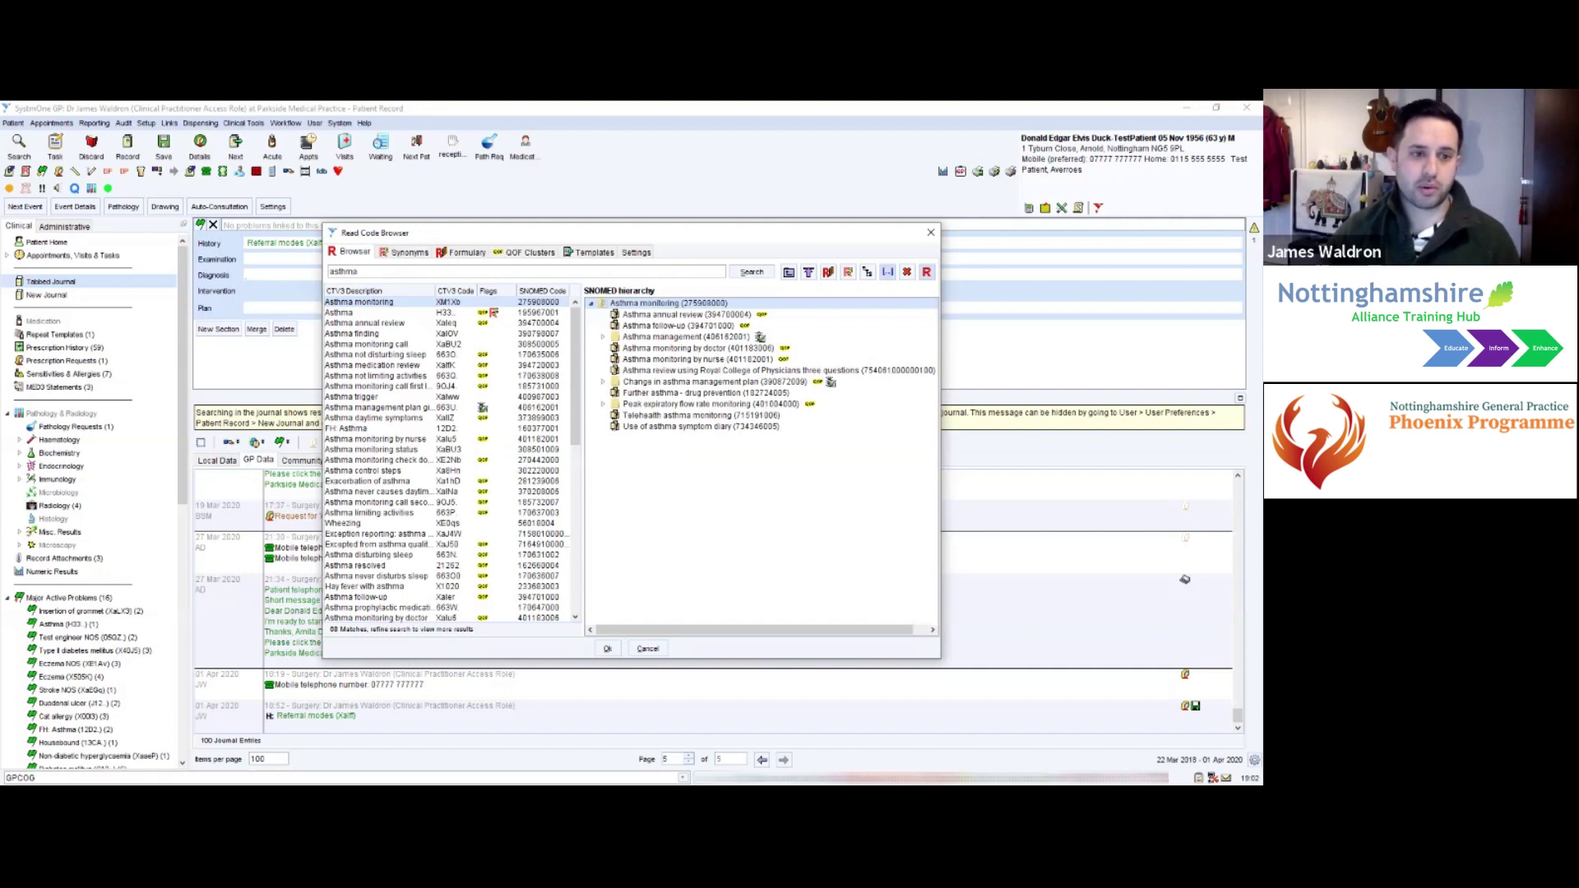
click(339, 312)
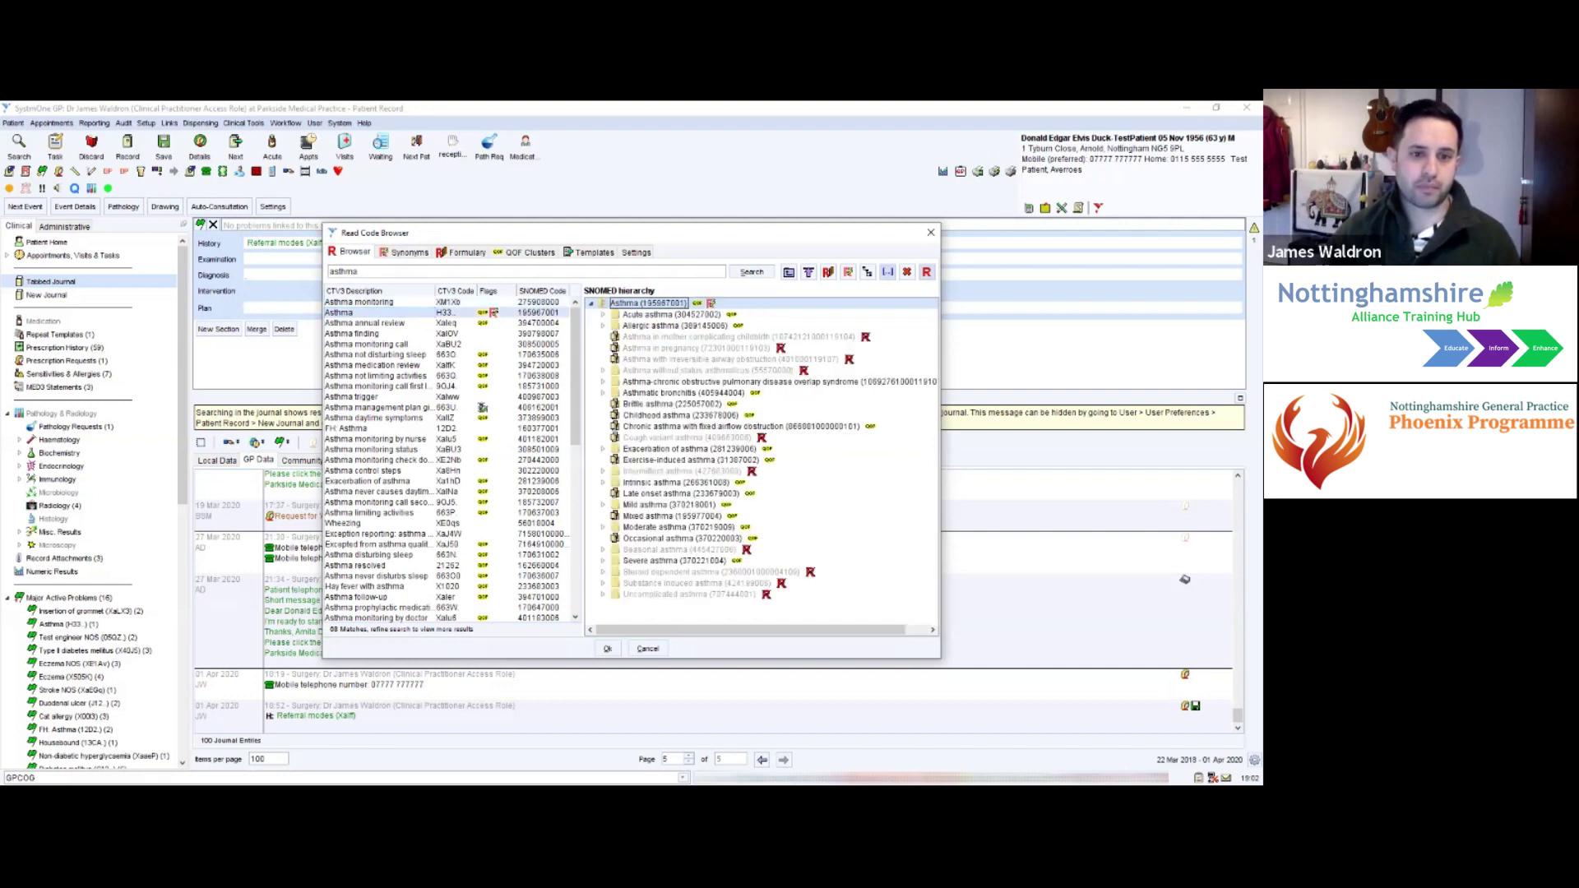
click(606, 648)
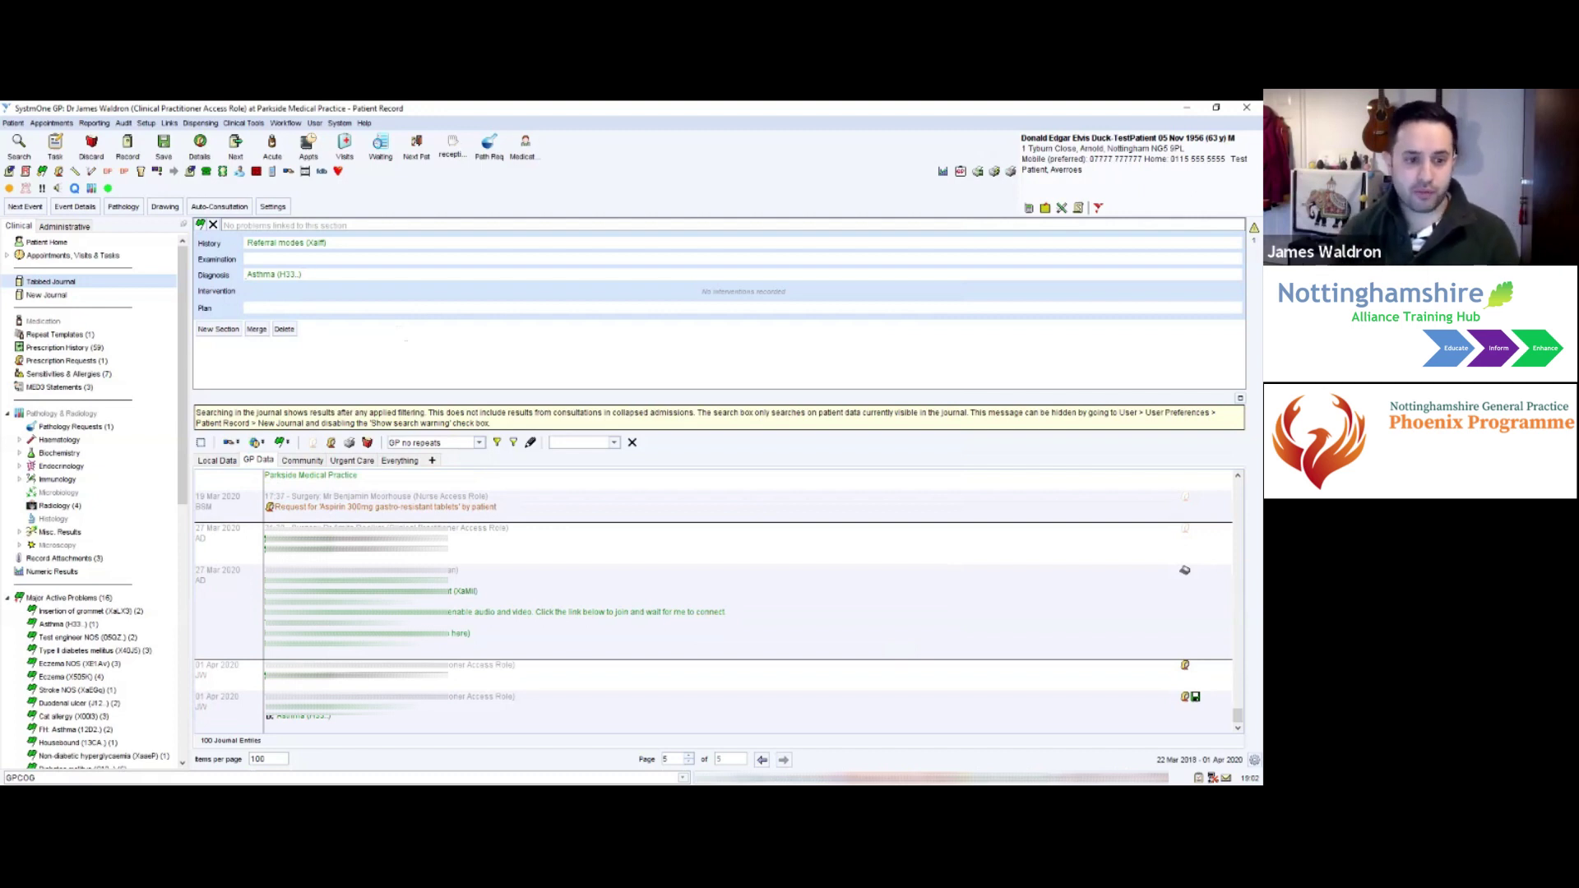
key(BackSpace)
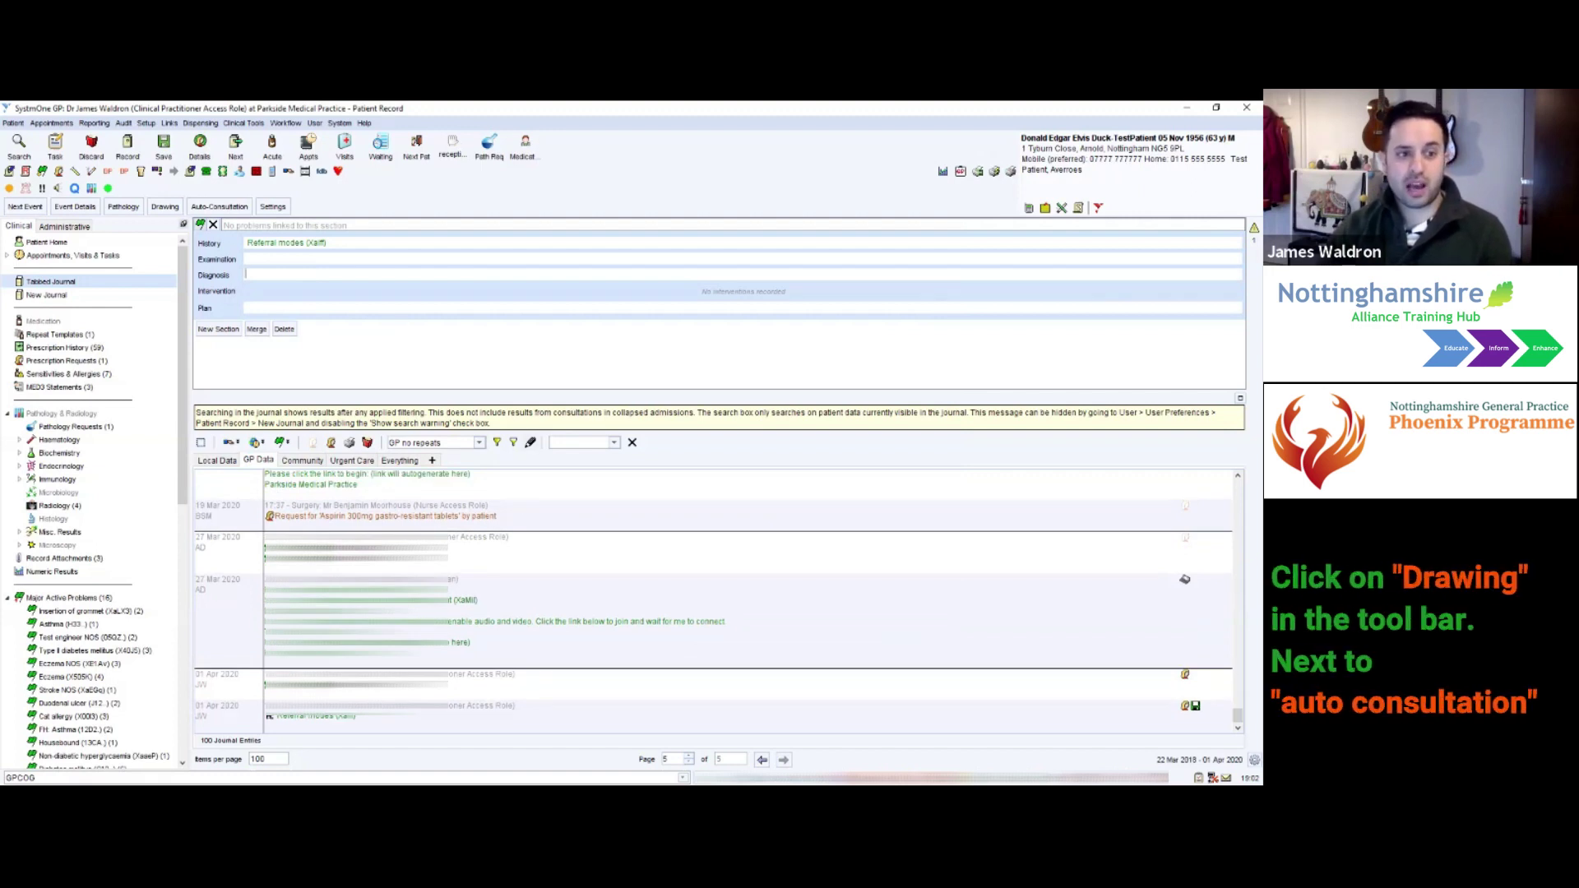
Start a medical drawing on the Abdomen diagram and shade an area of the patient's right upper abdomen in black for Tenderness
click(165, 206)
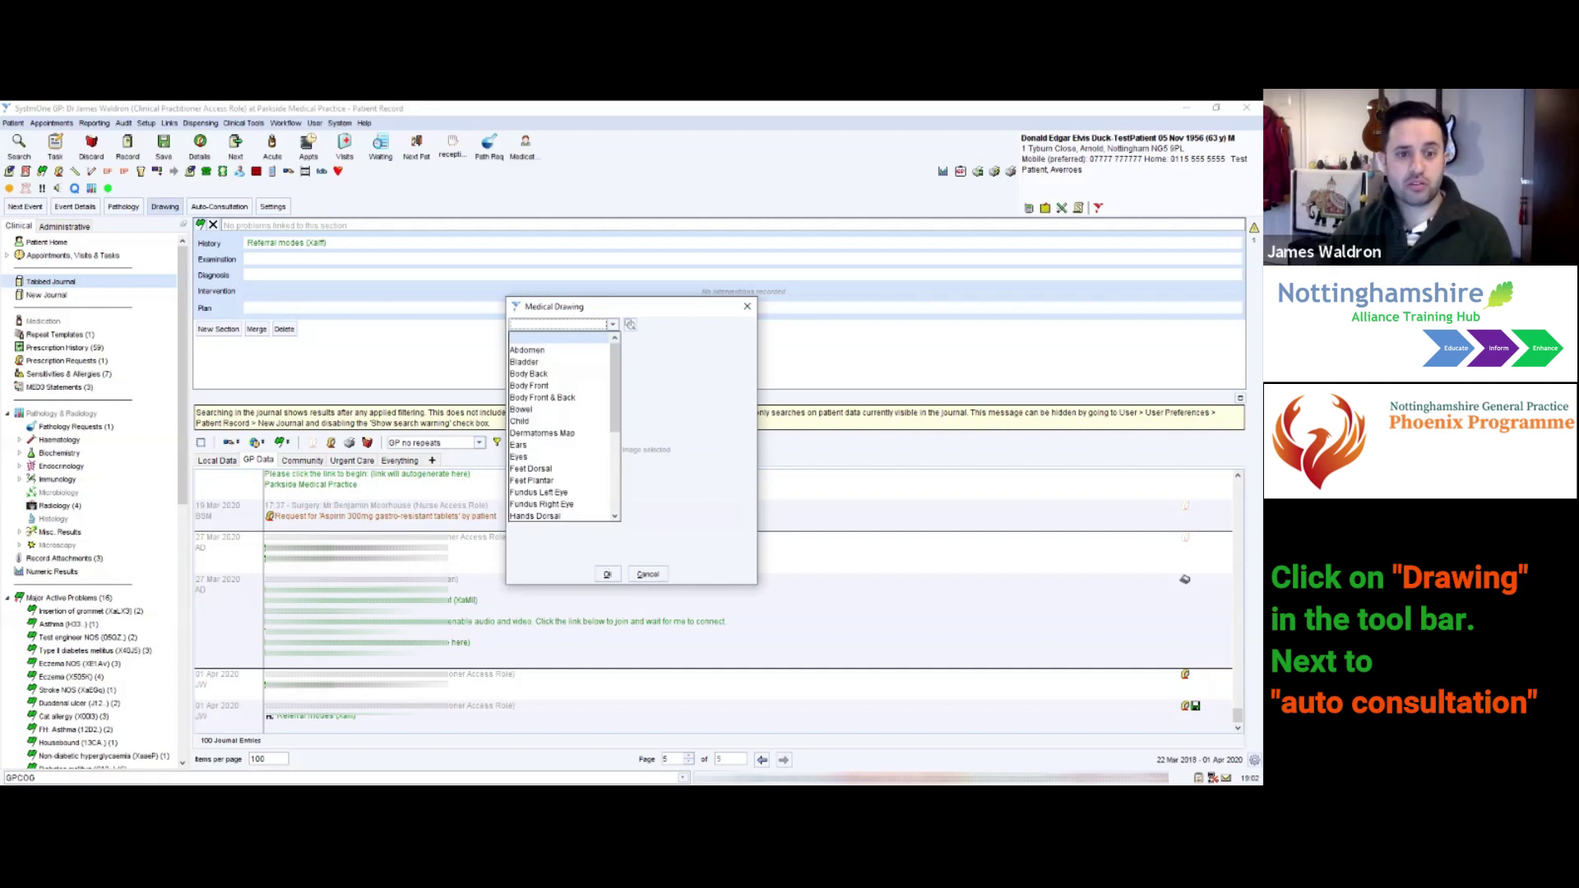
click(527, 350)
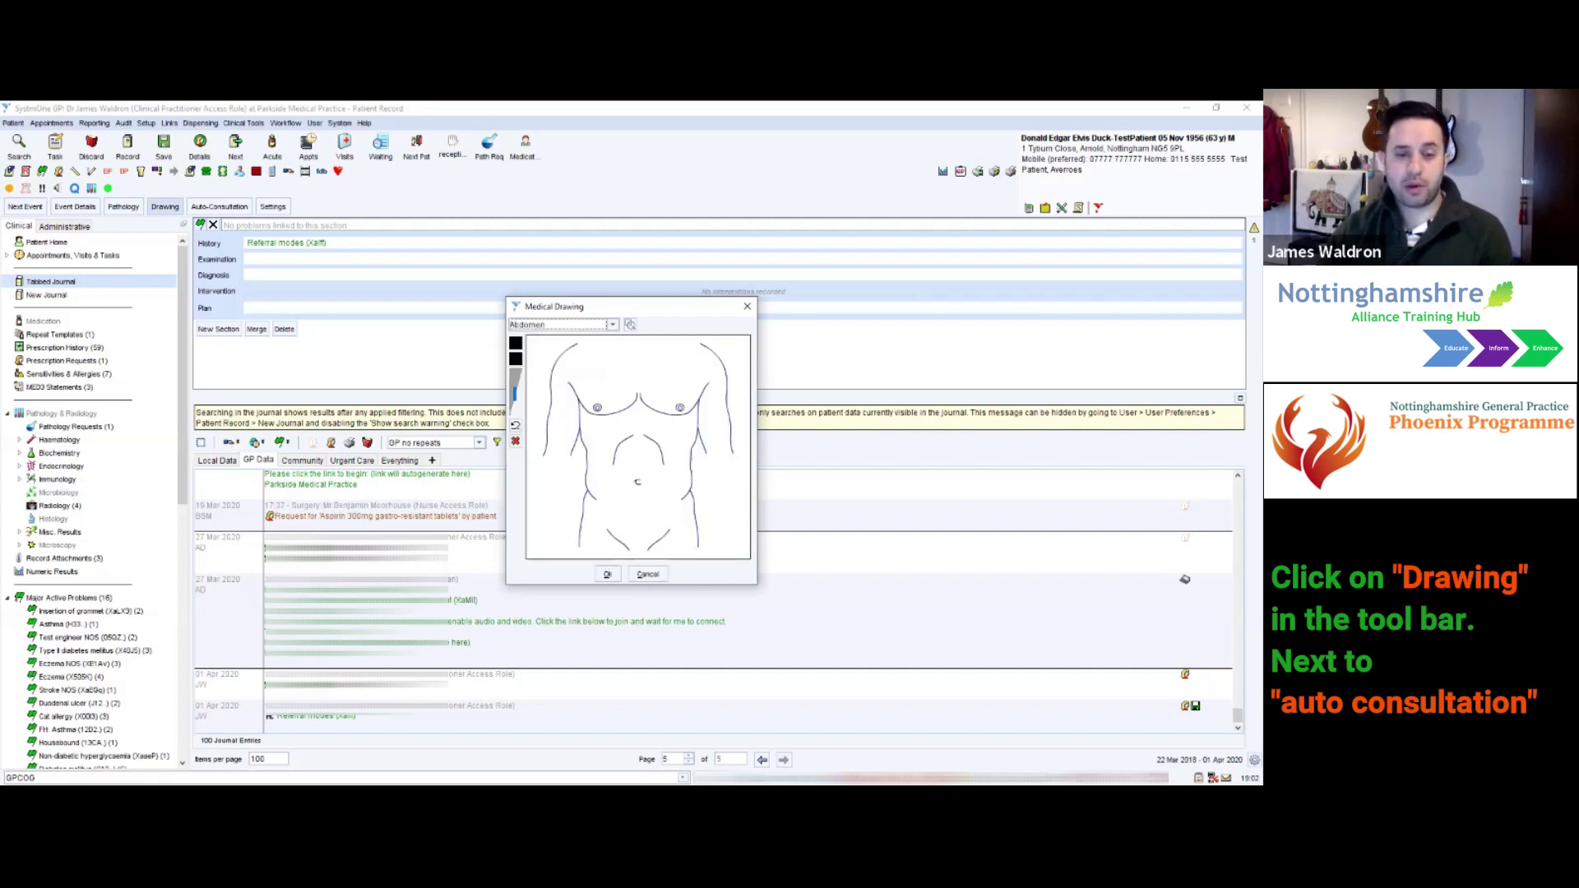
click(515, 359)
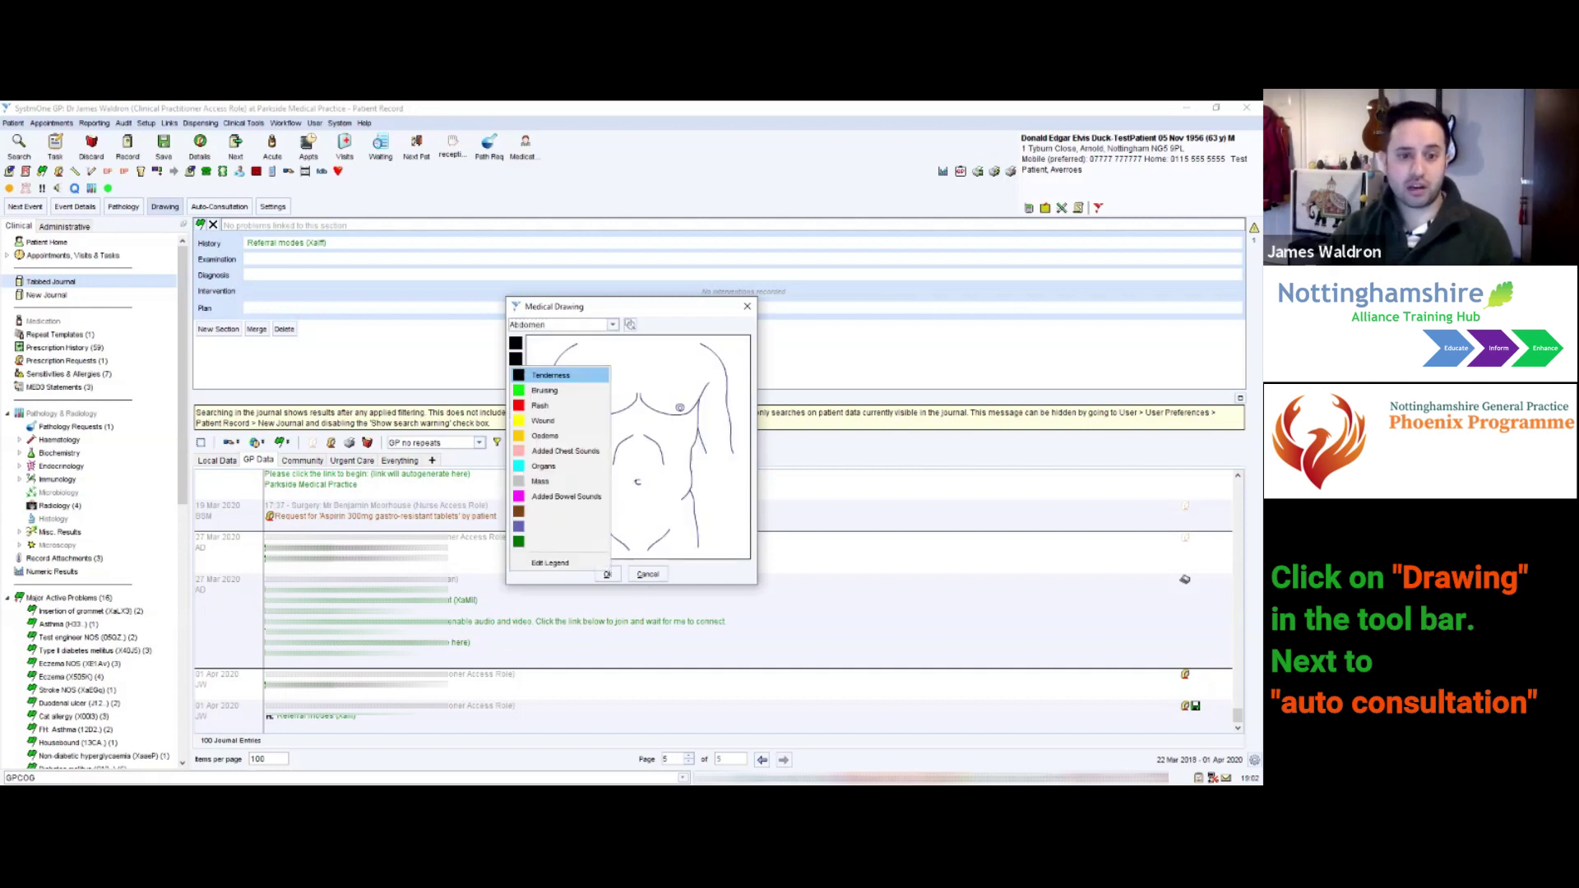
click(559, 399)
mouse_move(603, 461)
mouse_down()
mouse_move(616, 442)
mouse_move(596, 465)
mouse_up()
Shade over the marked area of the abdomen in red for Rash, and cancel the medical drawing
click(514, 343)
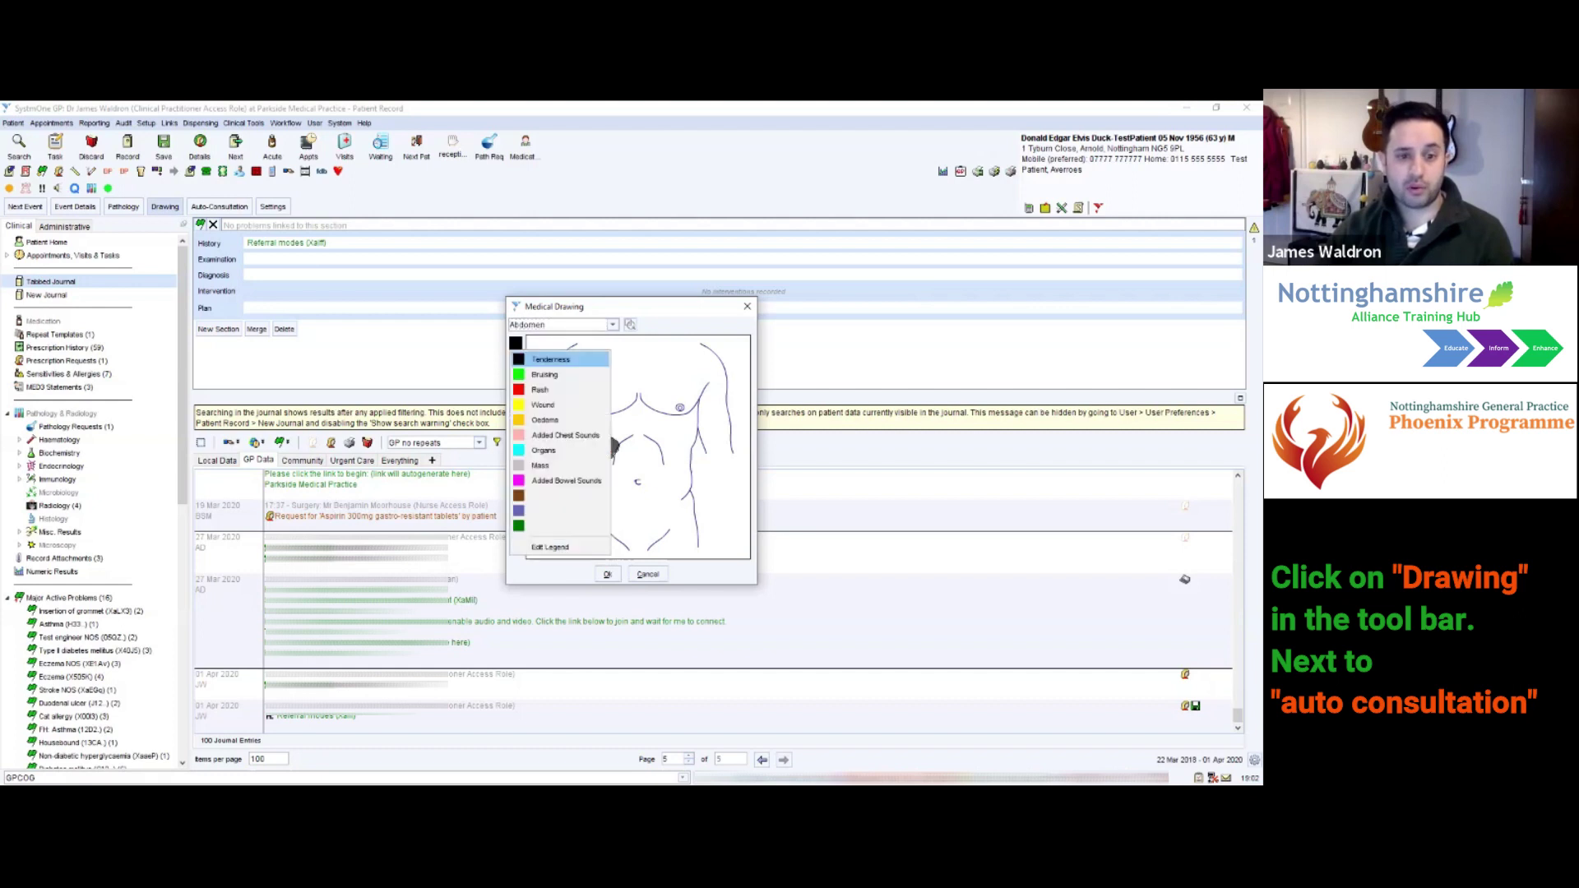
click(559, 388)
mouse_move(603, 444)
mouse_down()
mouse_move(594, 460)
mouse_move(617, 466)
mouse_move(623, 445)
mouse_up()
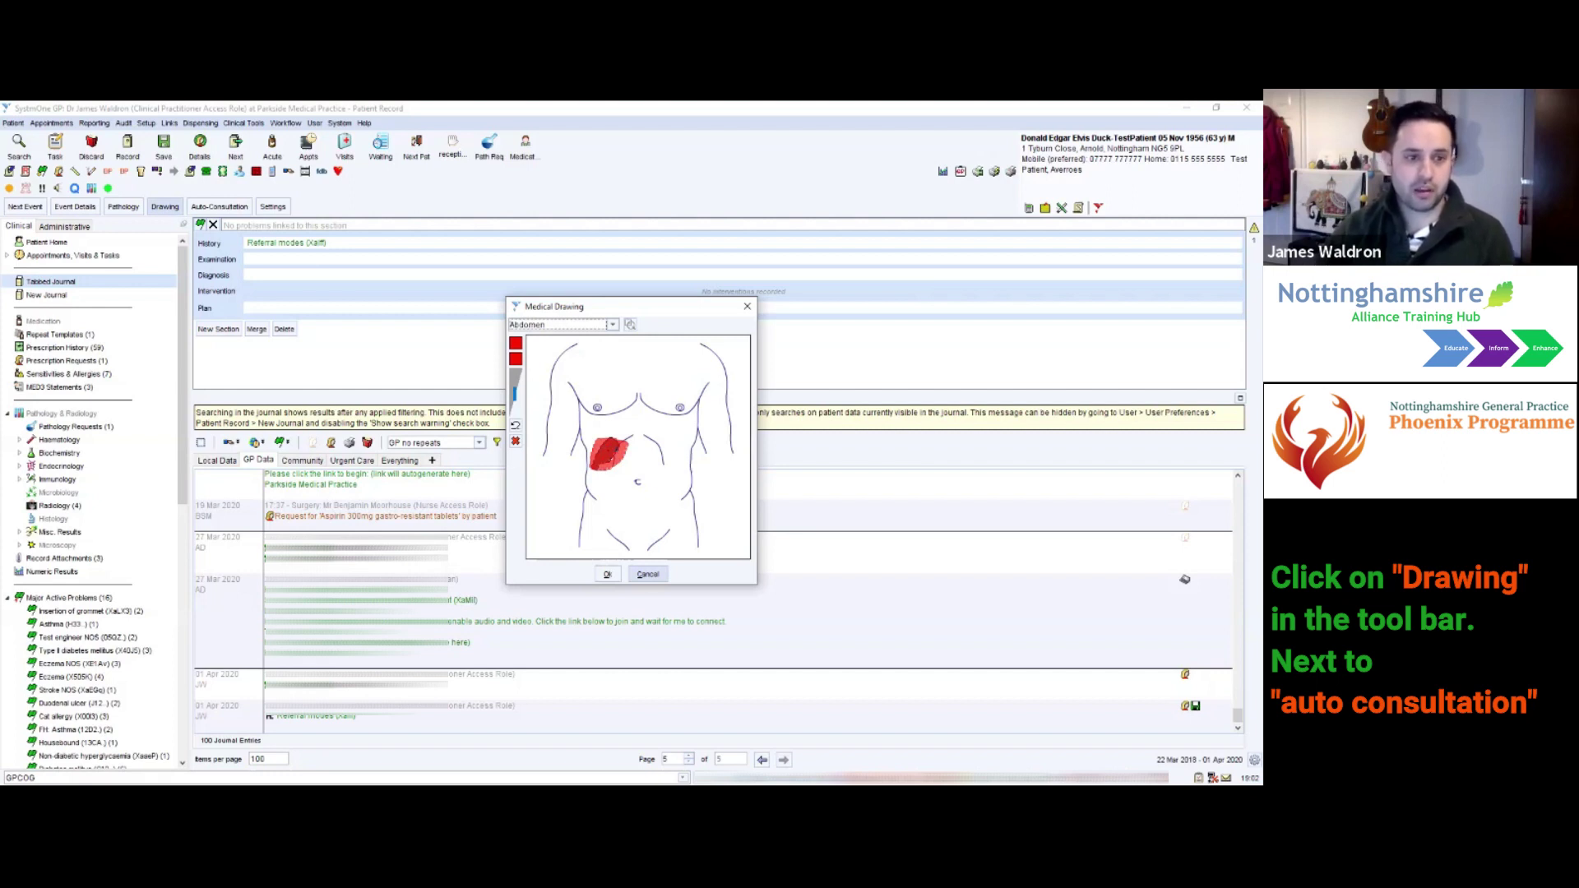
click(648, 574)
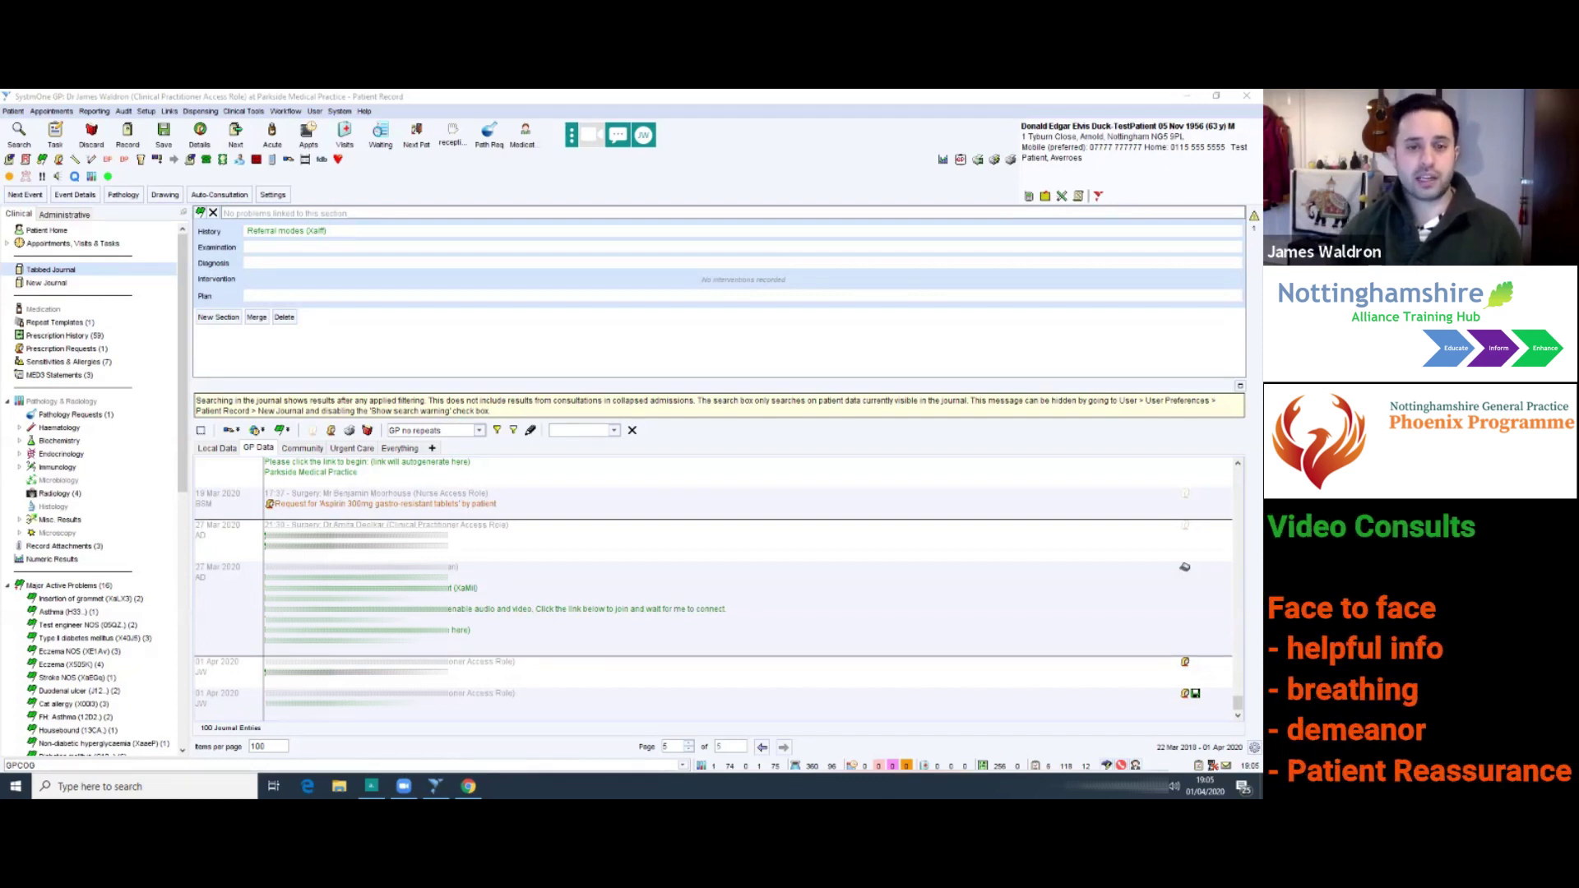
Send the patient a video consultation link by SMS after updating the mobile numbers, and close the Message Patient window
click(589, 134)
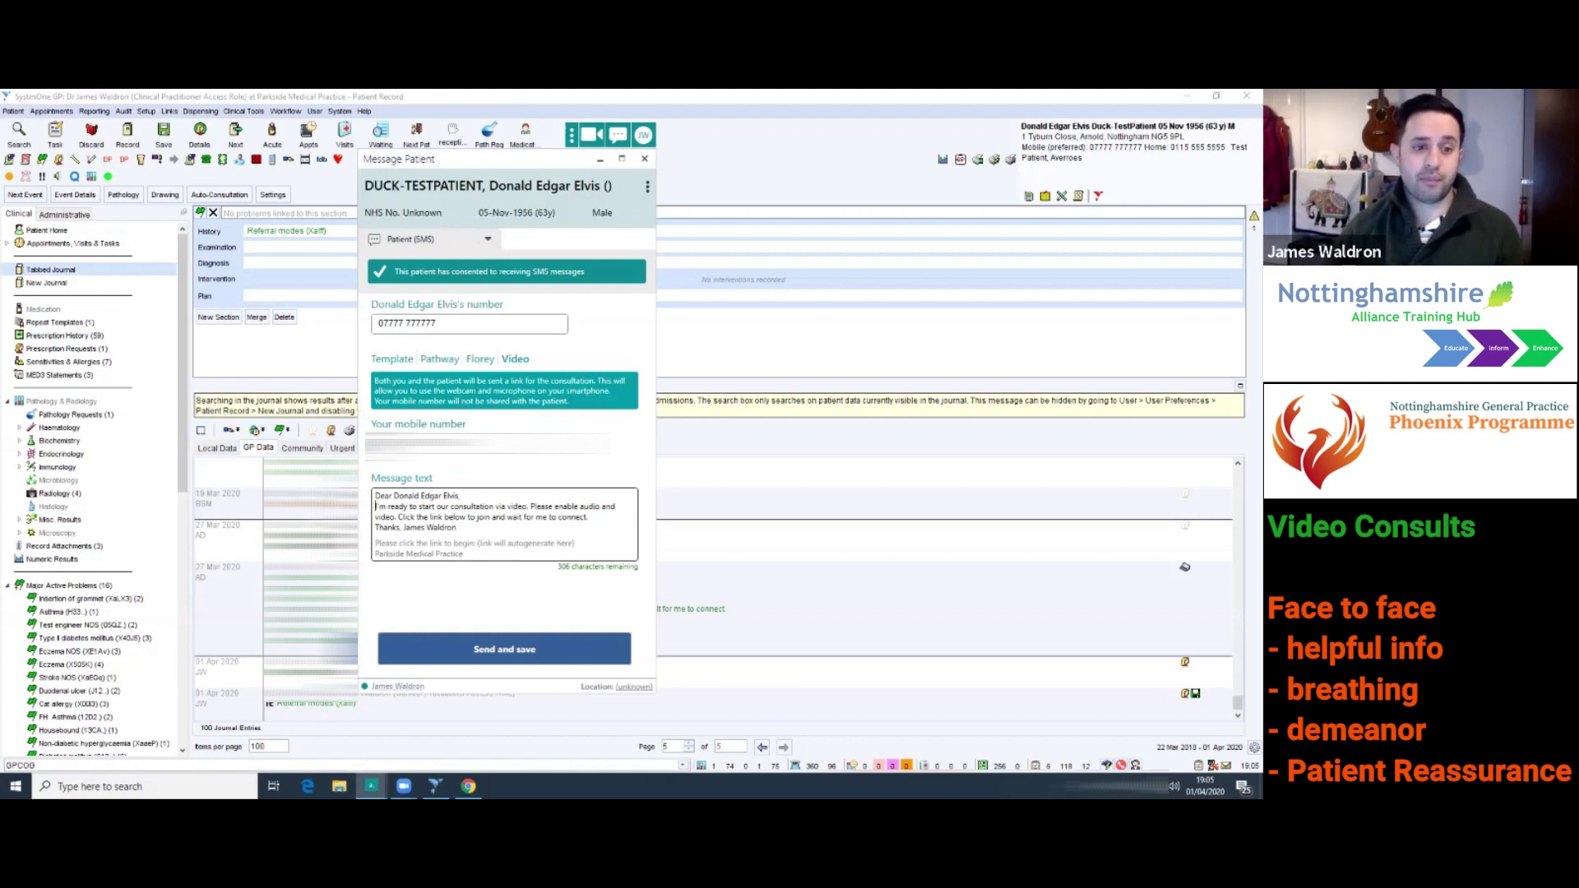
click(505, 649)
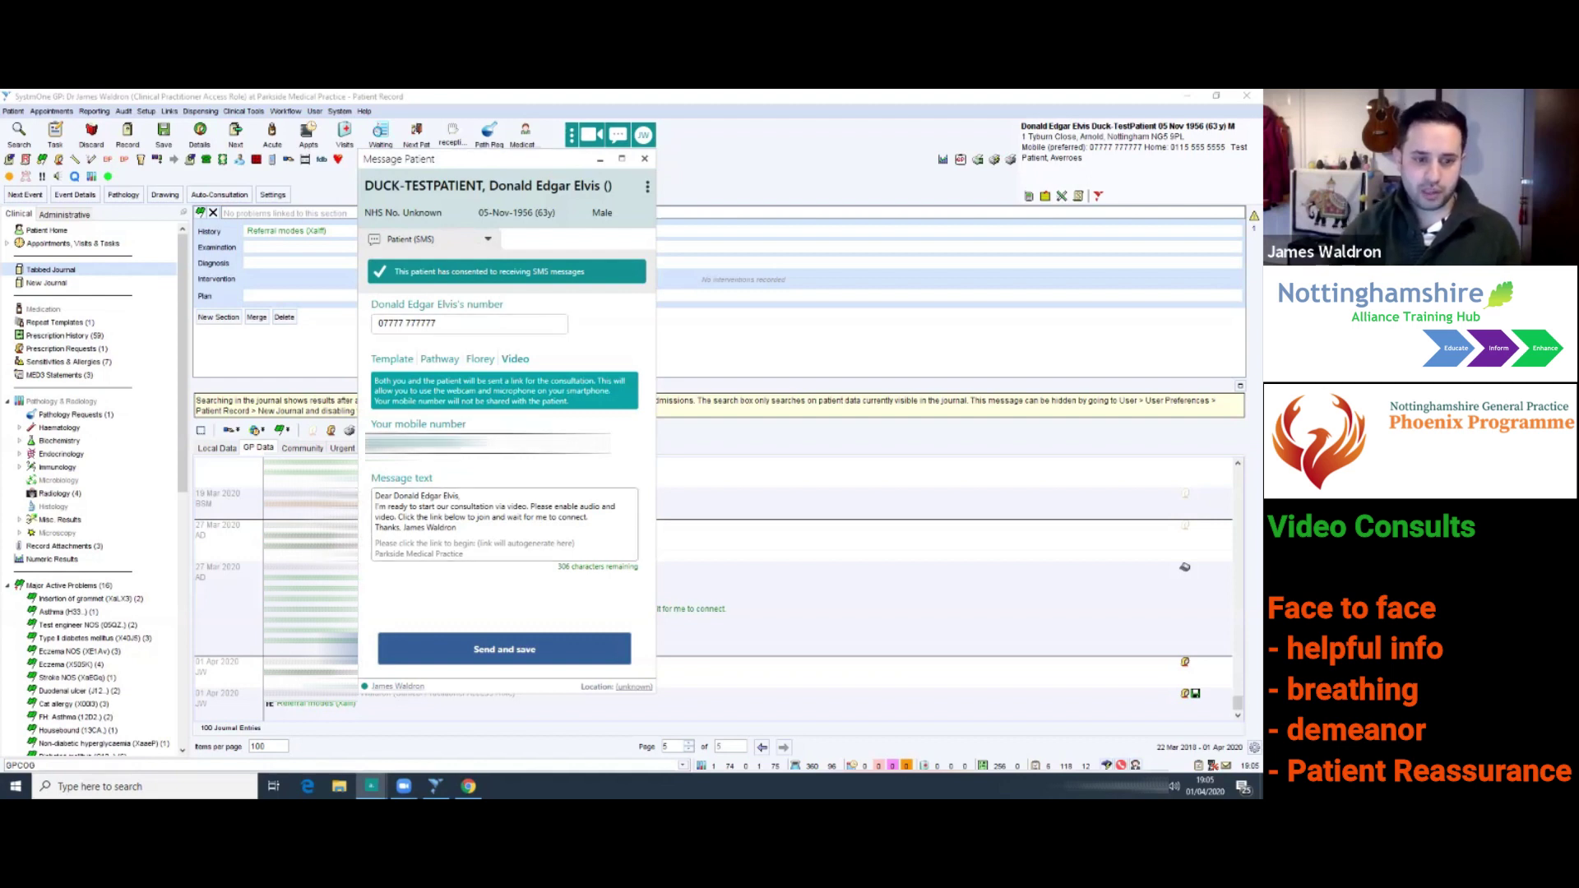
key(BackSpace)
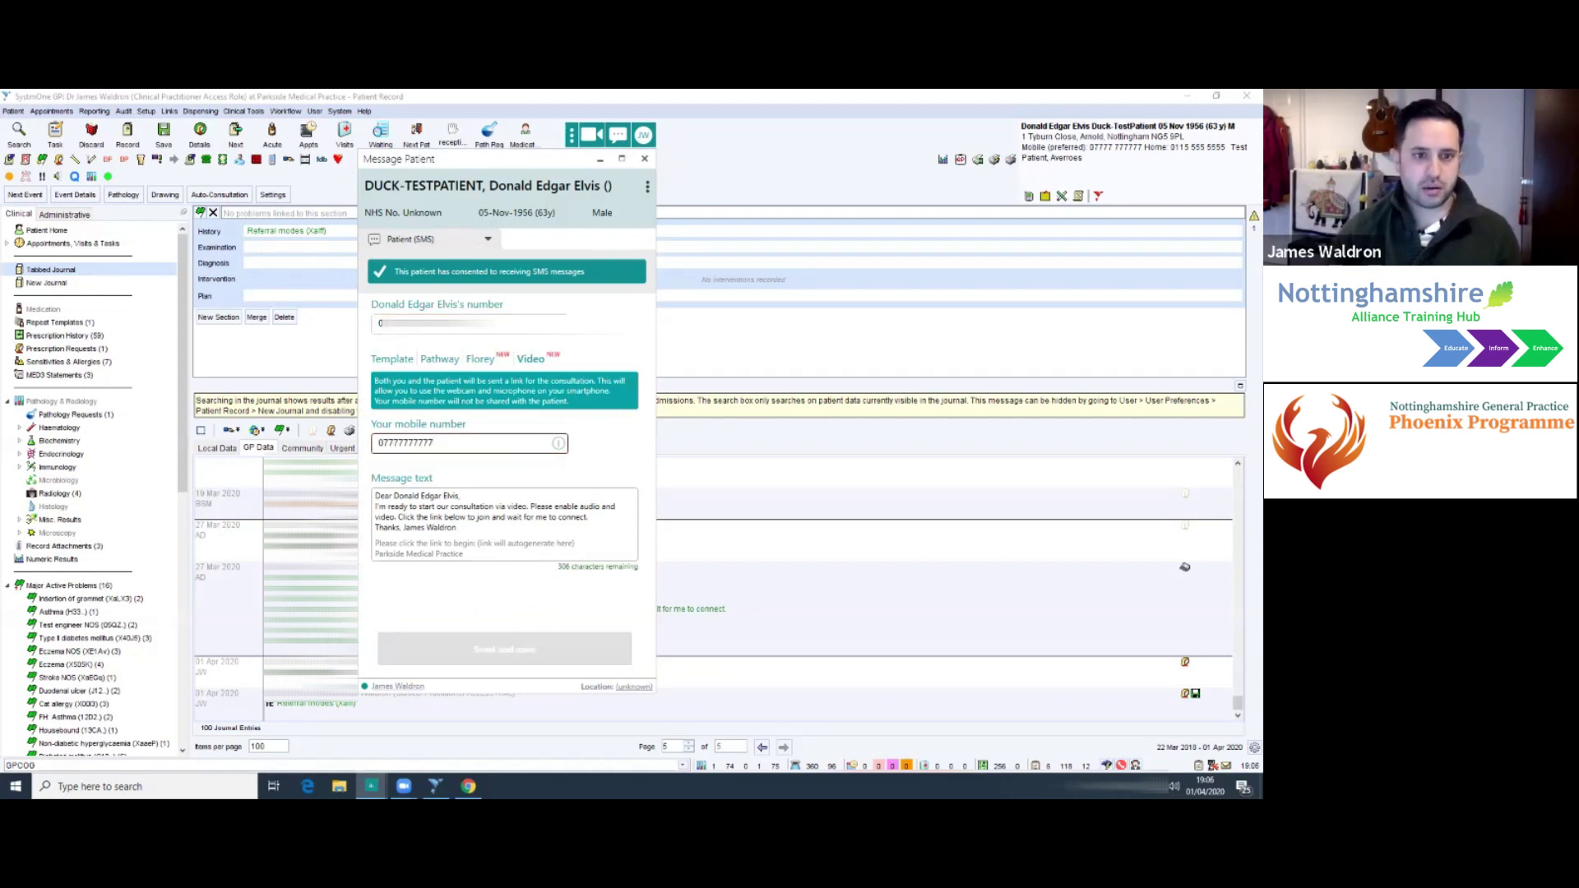
click(507, 646)
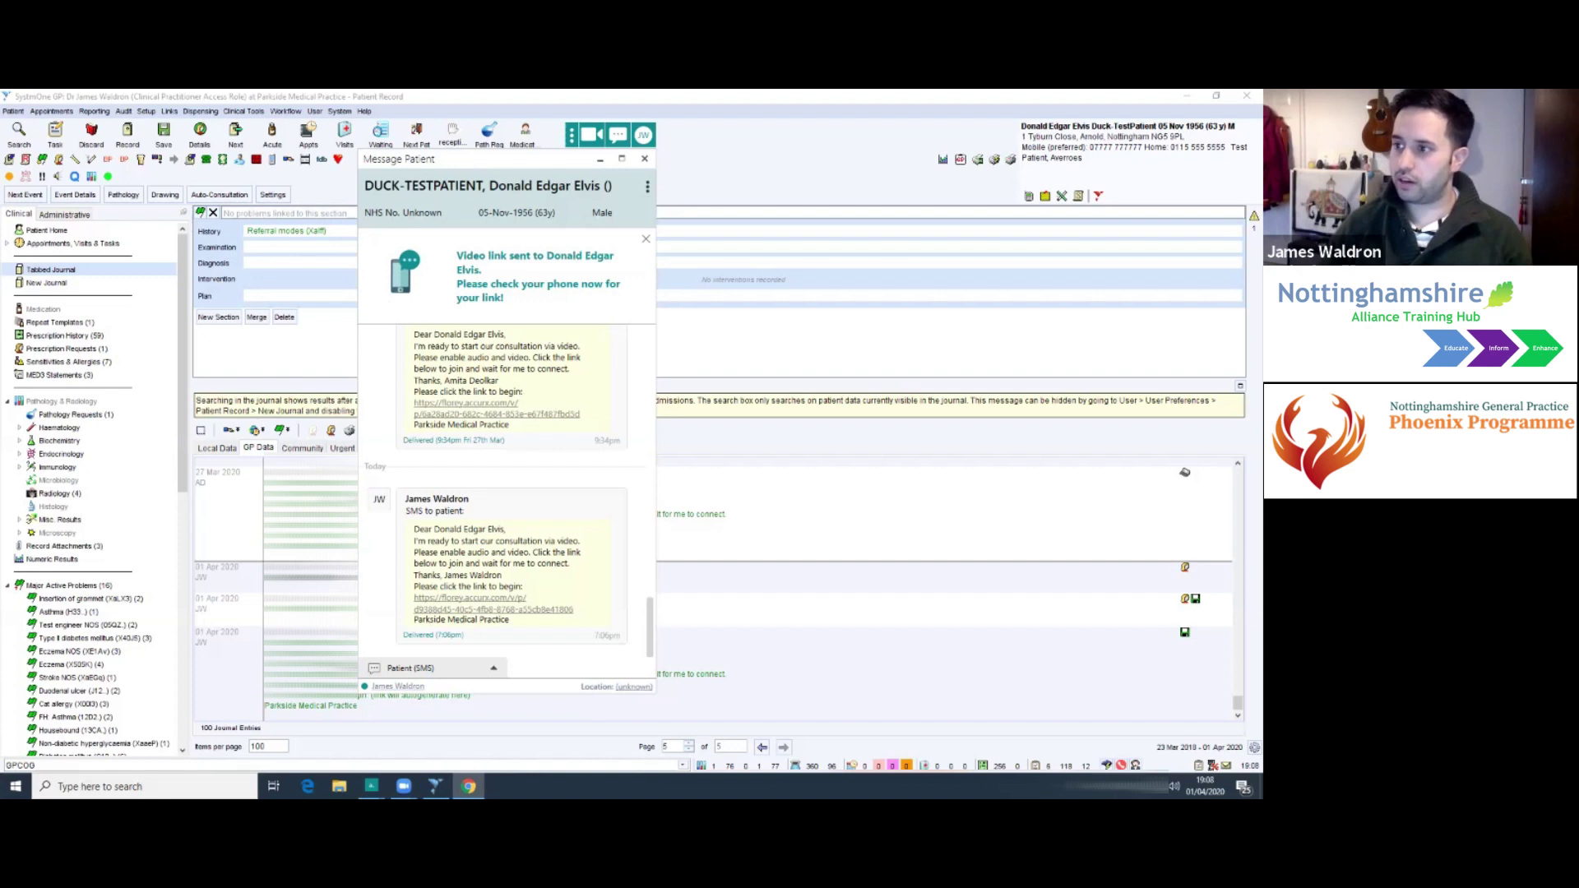
key(alt+Tab)
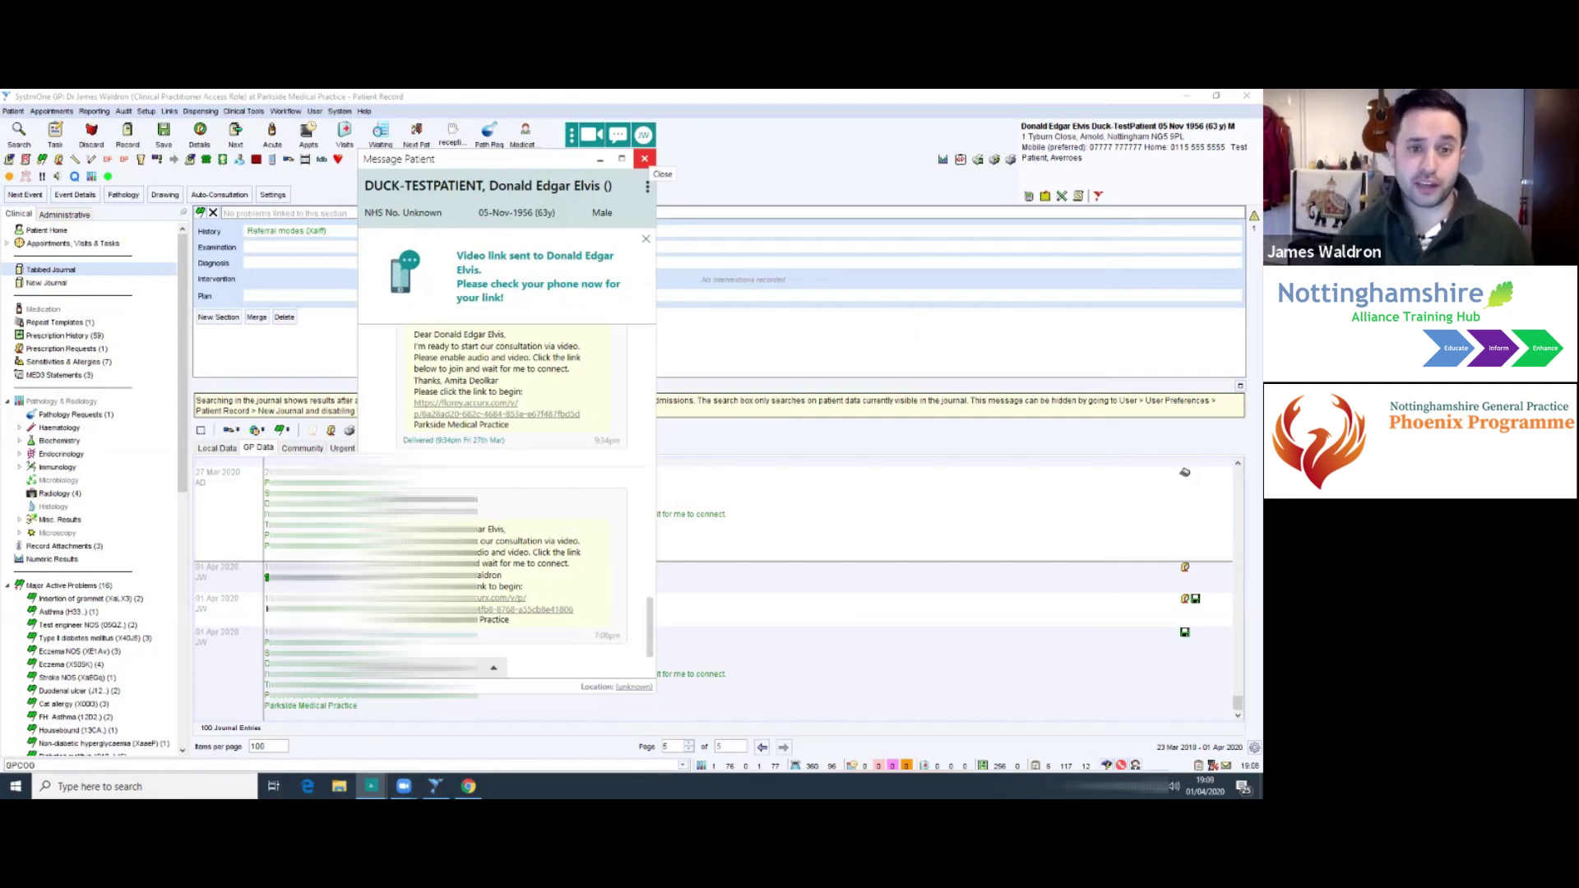
click(644, 159)
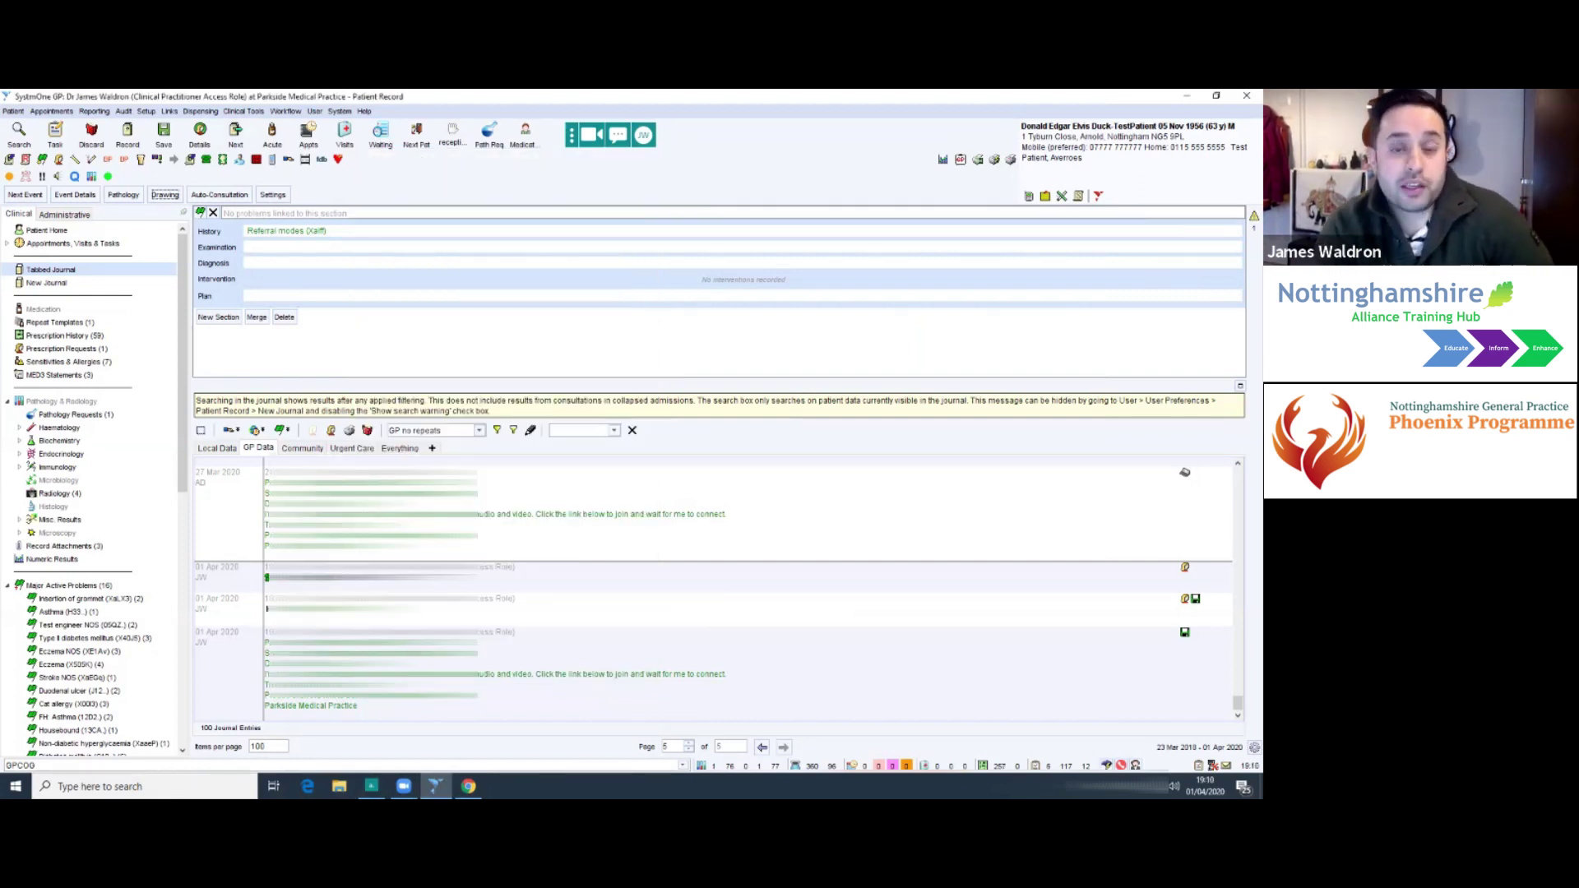